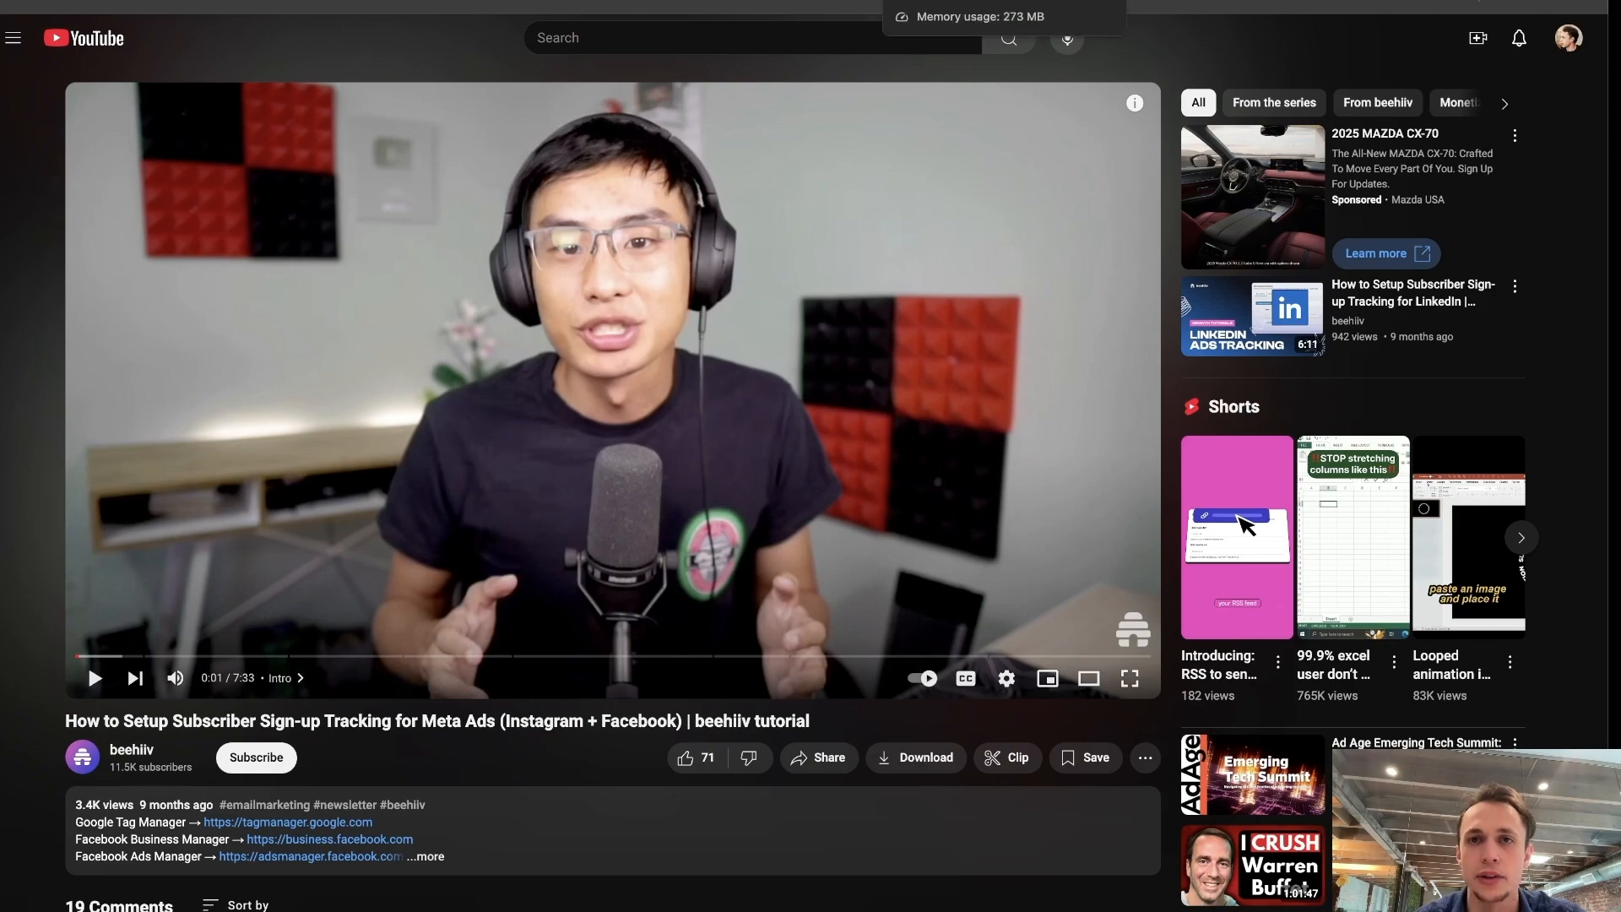
Switch to Google Tag Manager and view the configuration of the Paid Upgrade trigger in the workspace's trigger list.
click(528, 2)
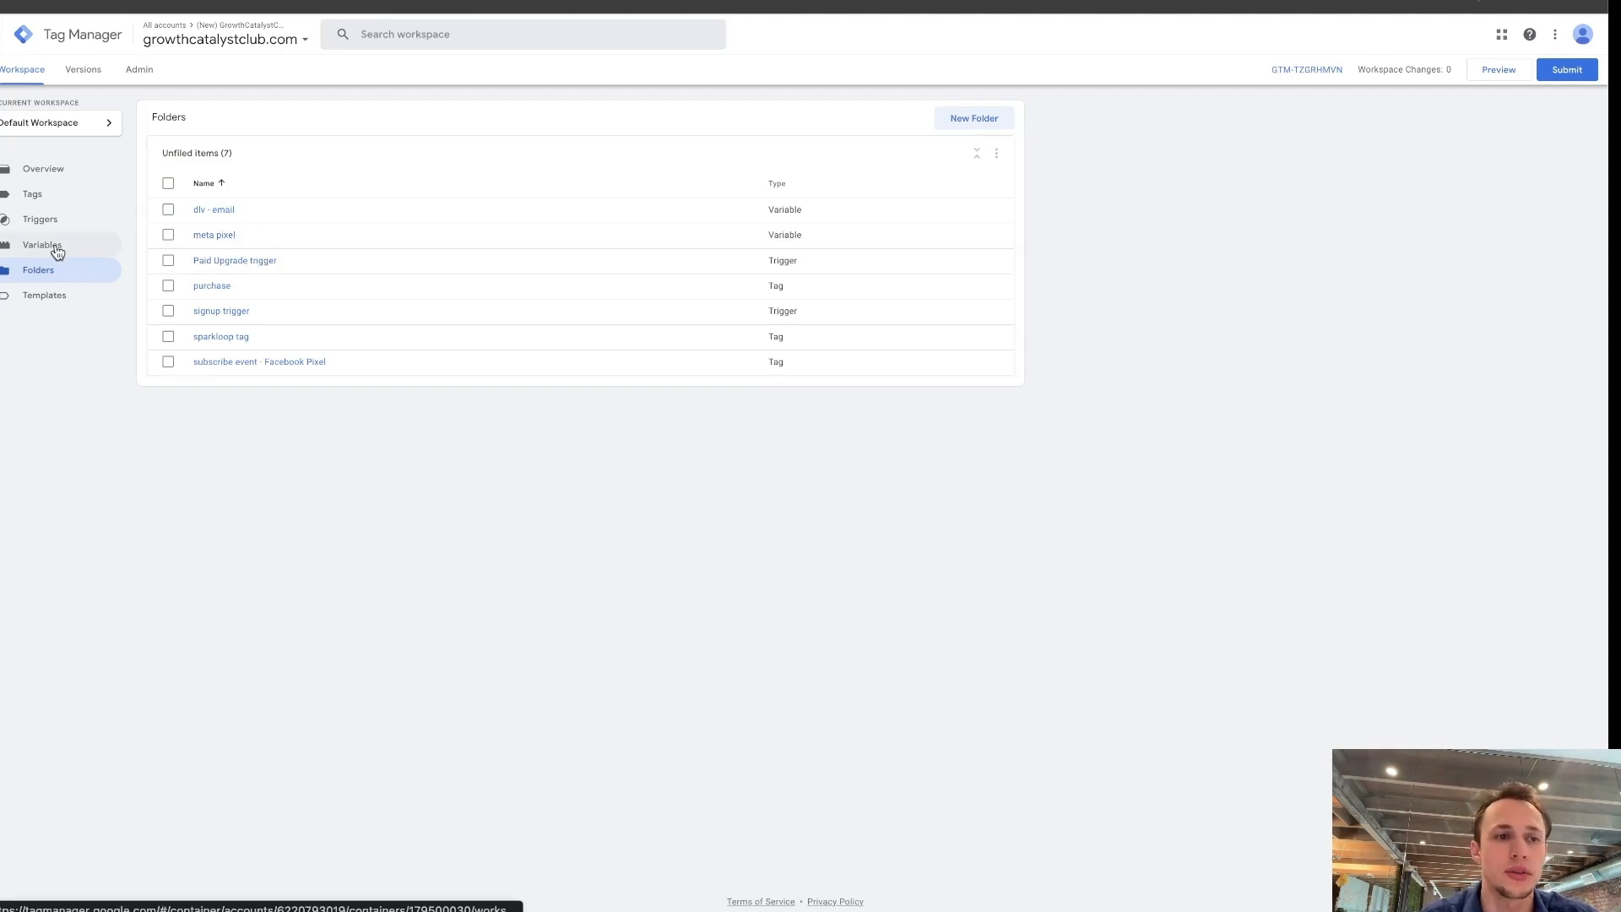
click(88, 222)
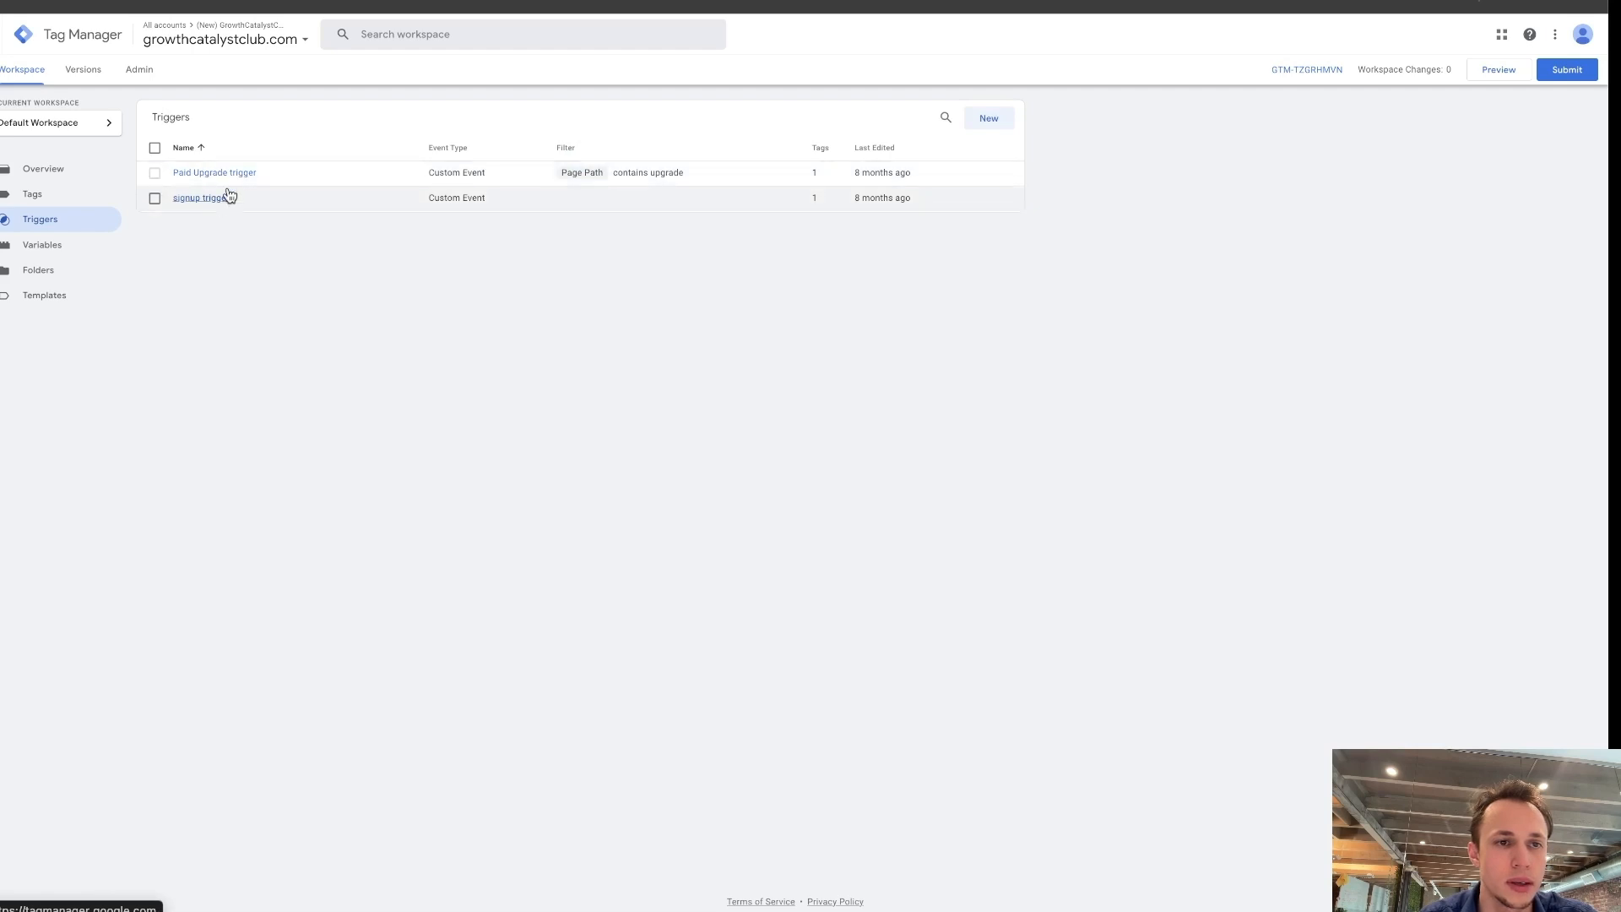
click(241, 173)
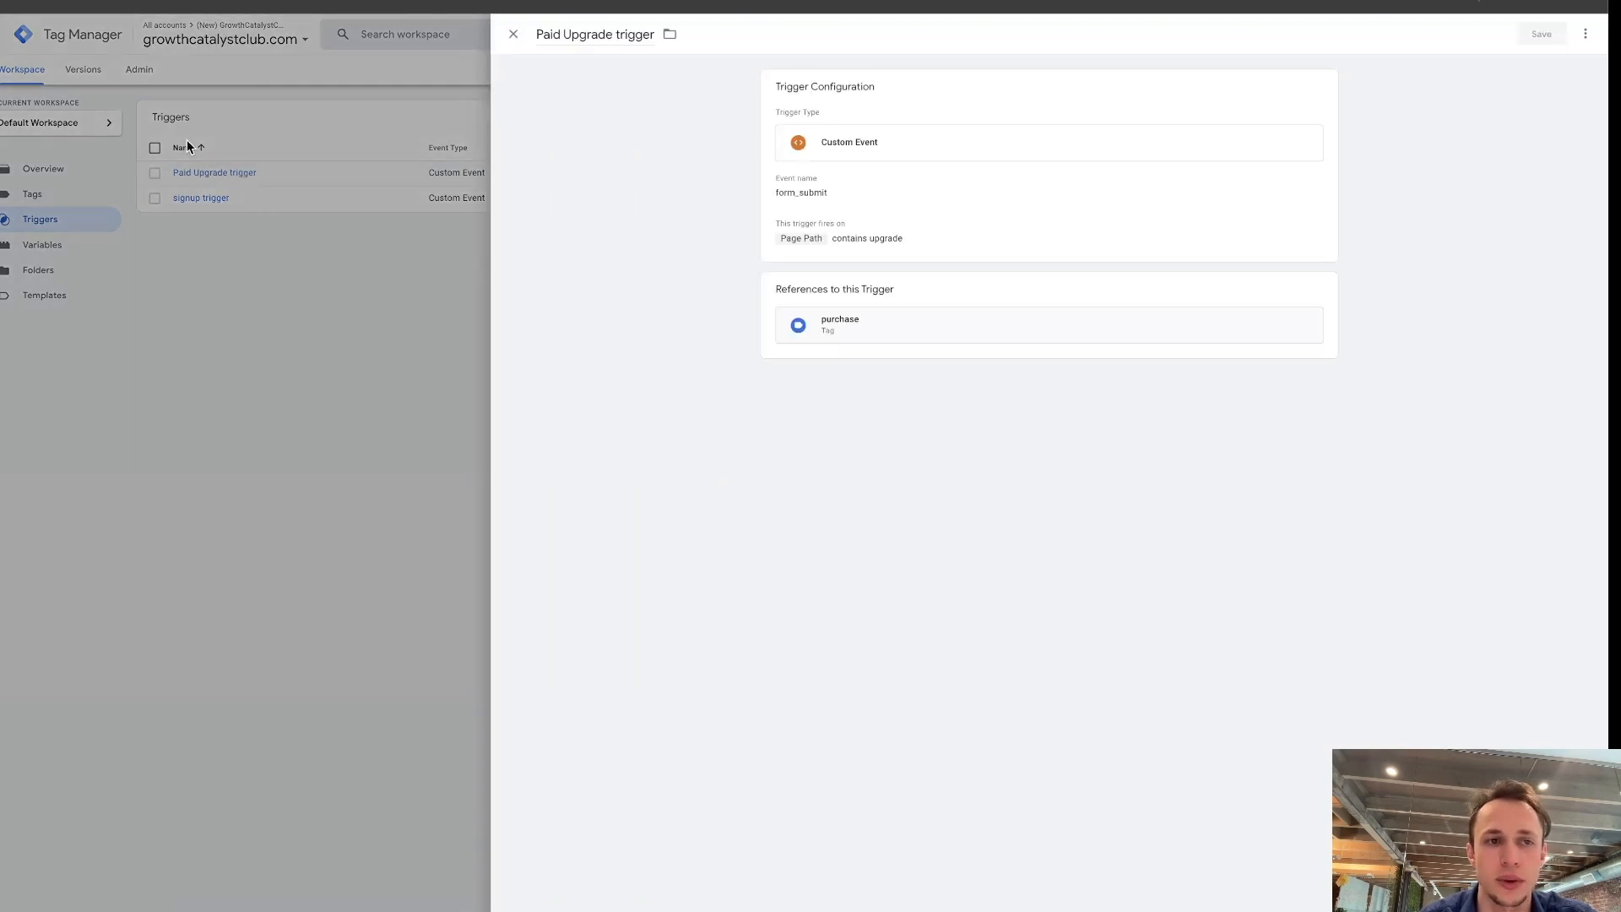
click(188, 147)
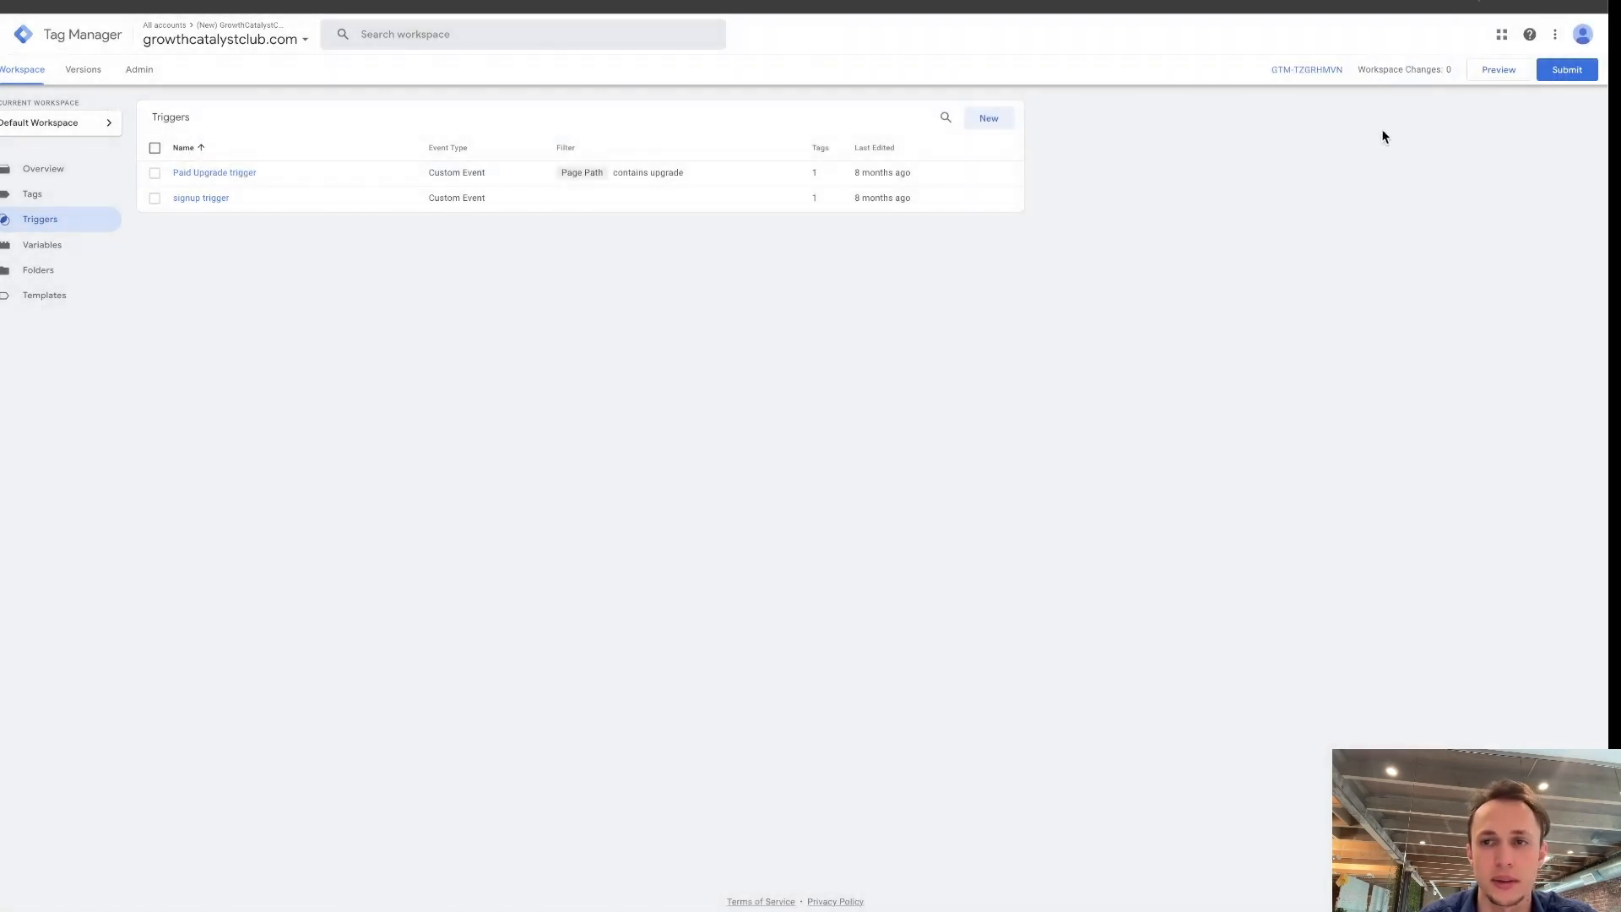
click(989, 120)
click(995, 138)
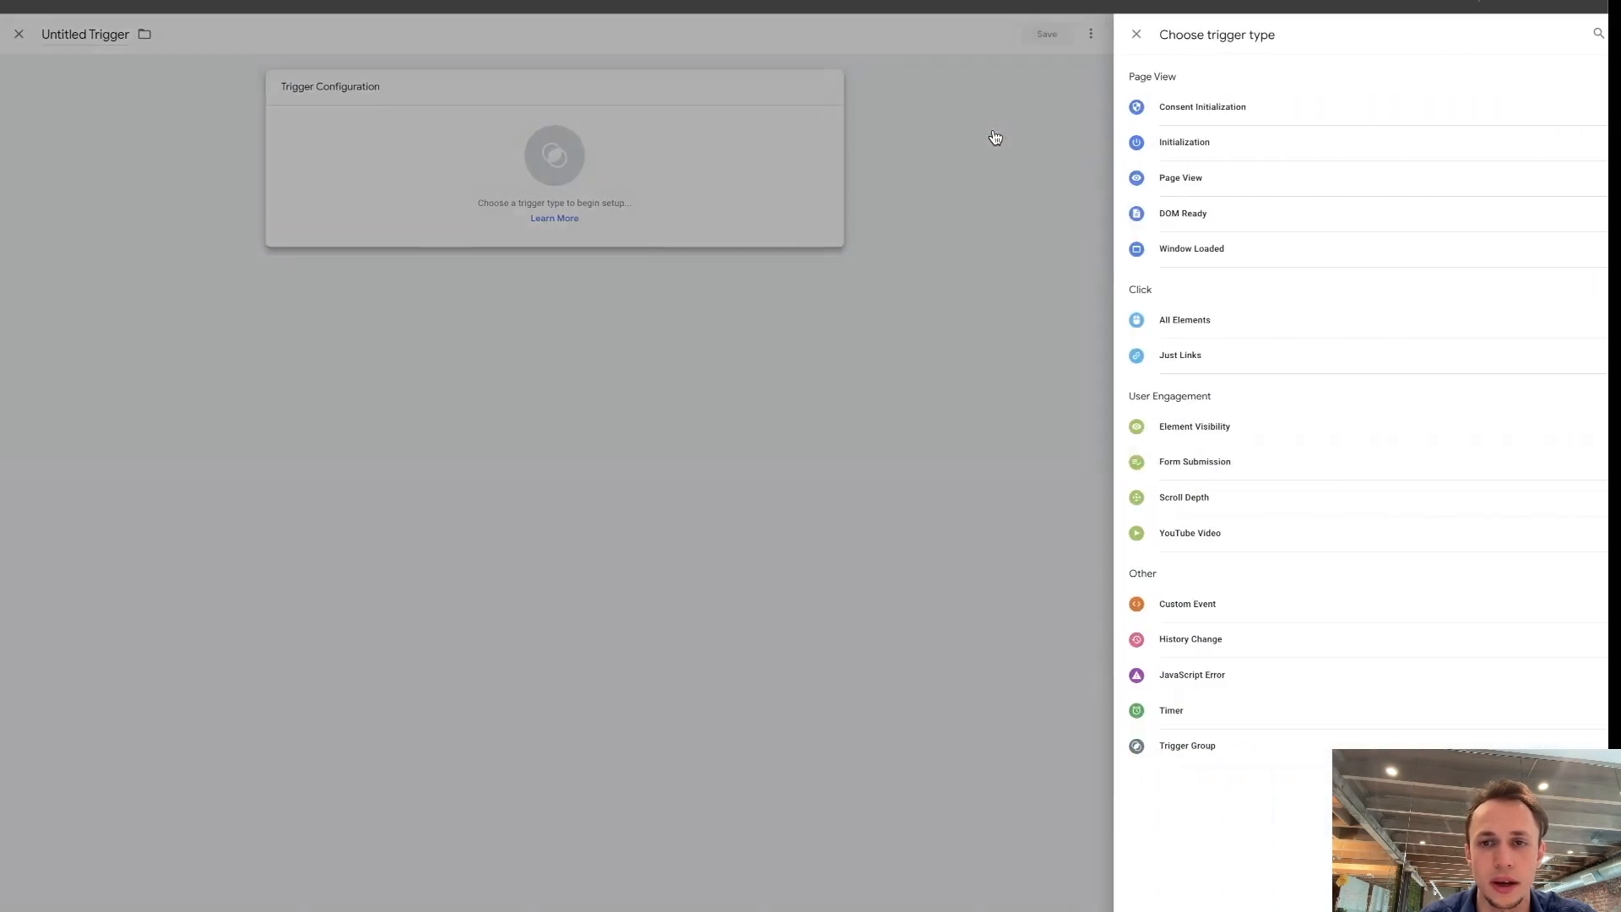
click(383, 73)
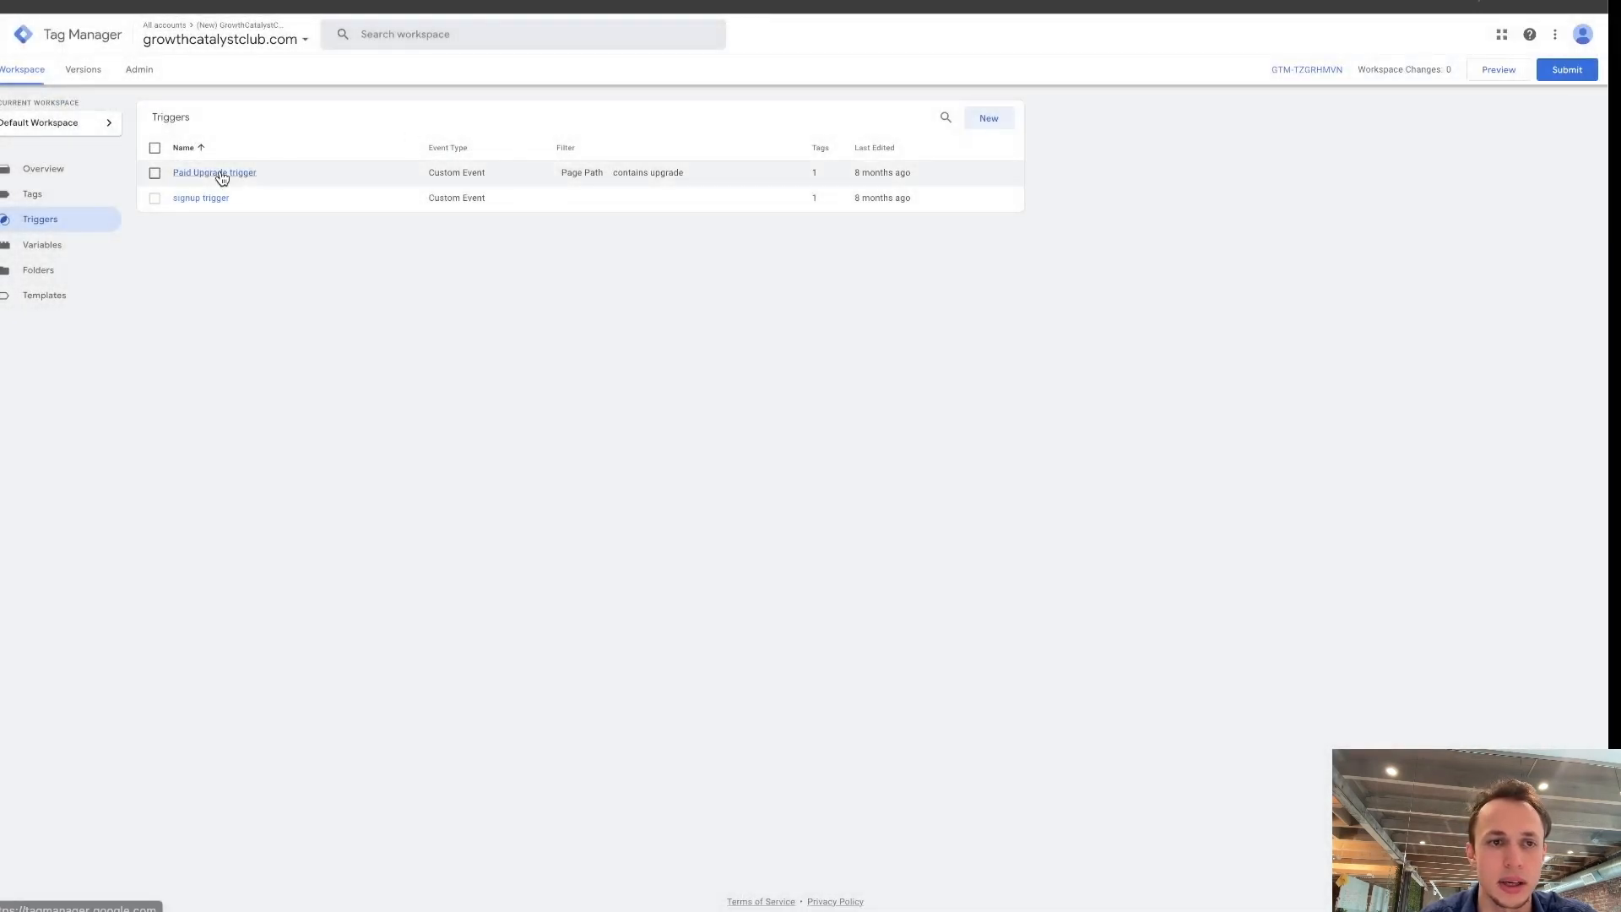
Inspect the Paid Upgrade trigger's event name and page path condition, leaving the trigger without changes.
click(220, 174)
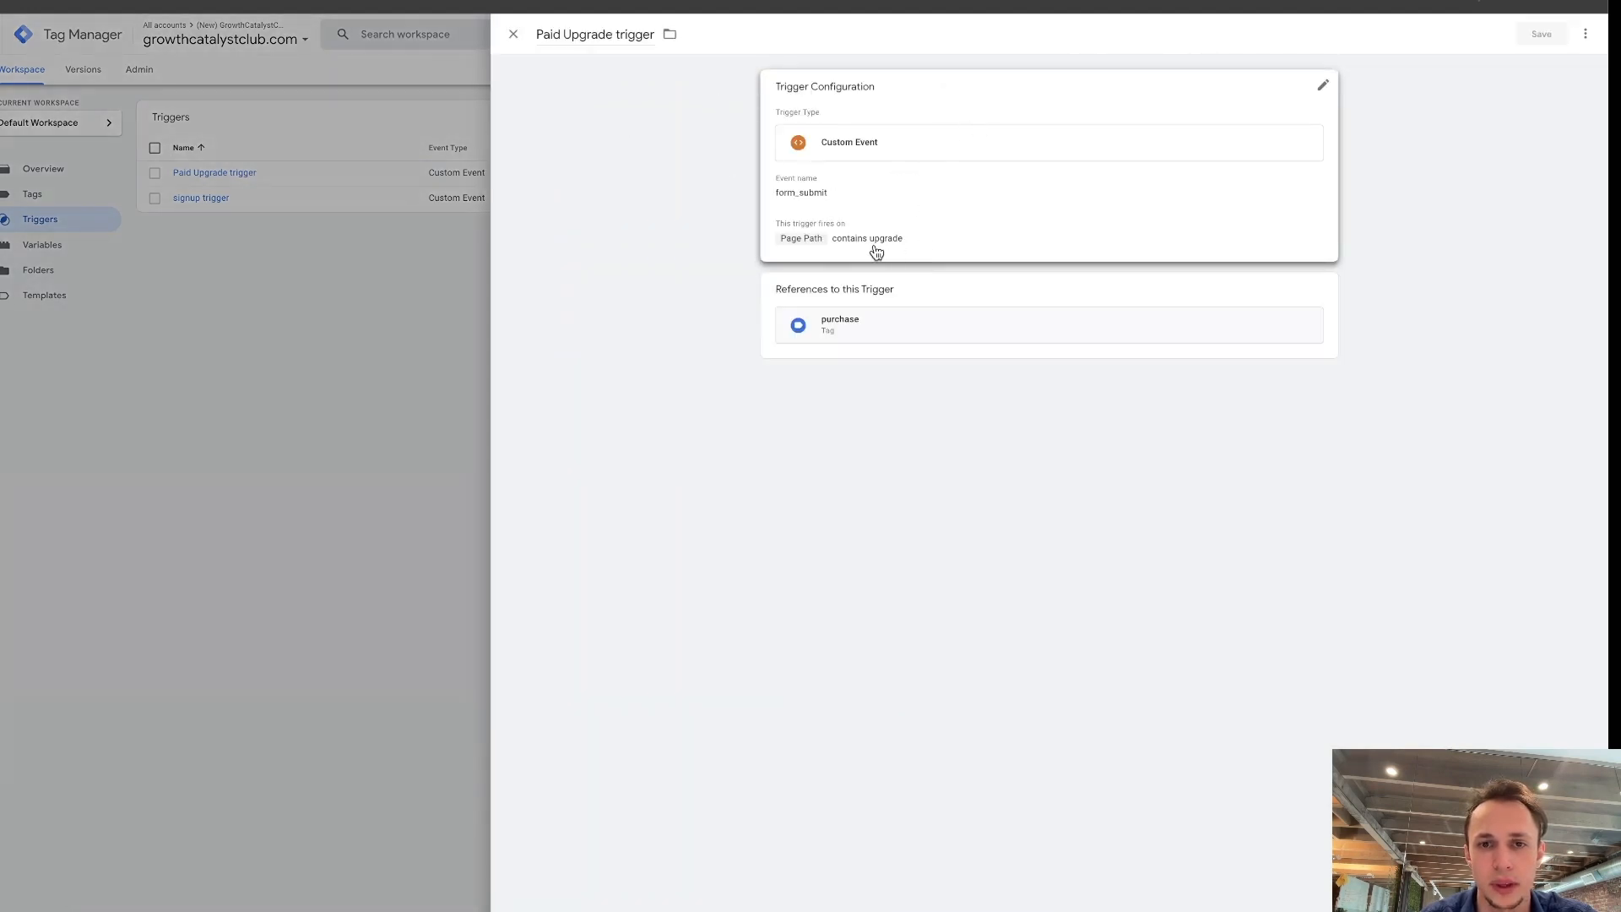
click(807, 196)
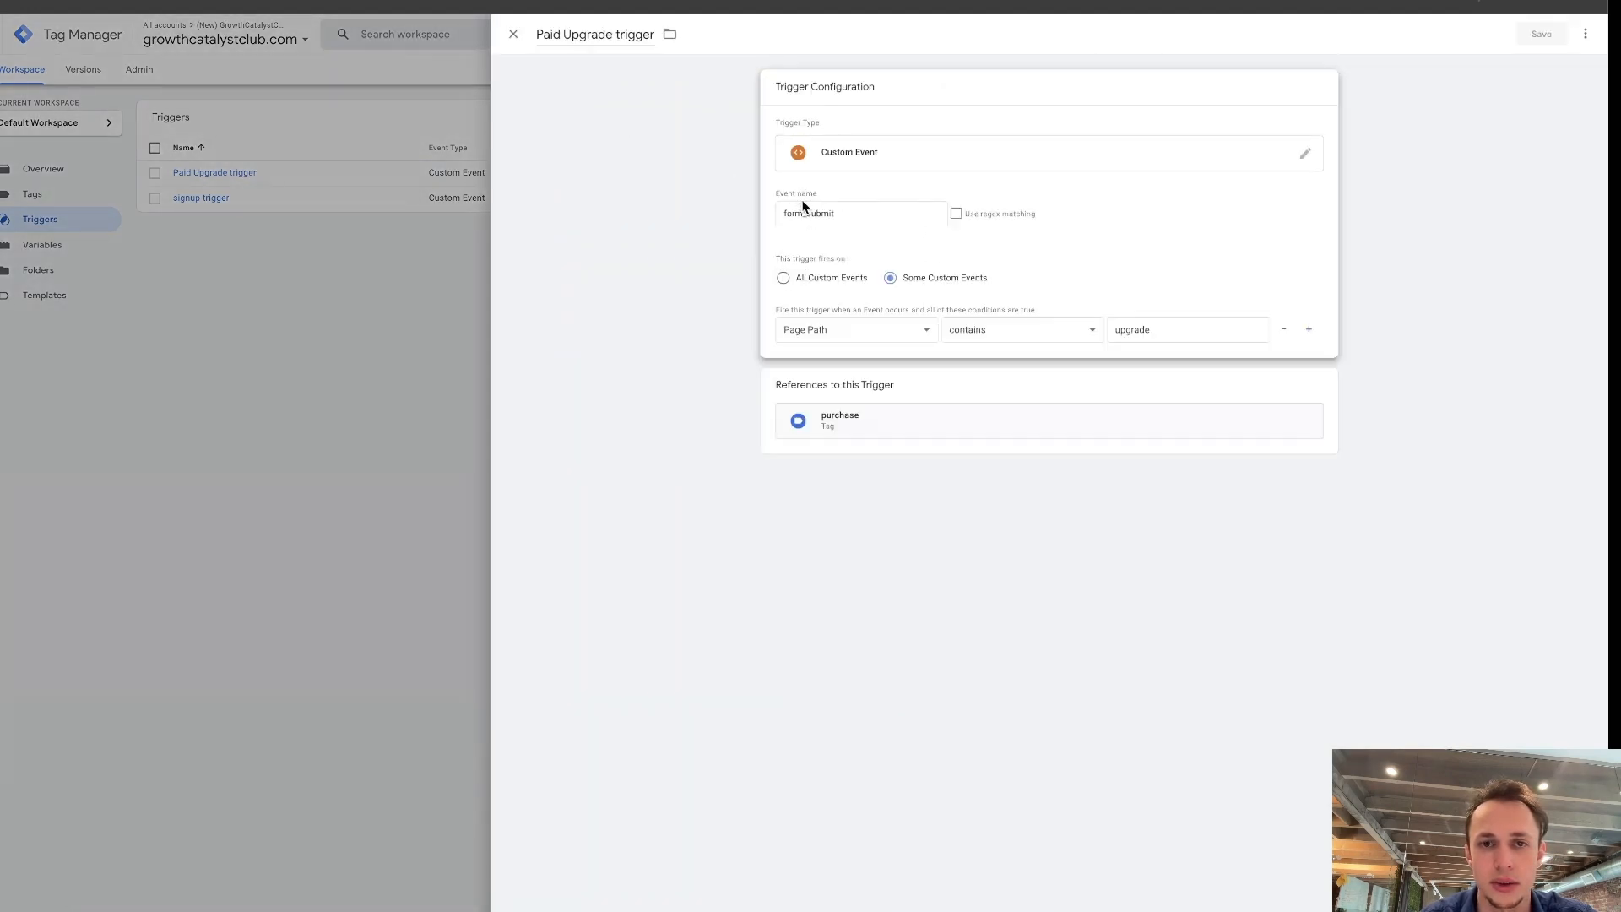
double_click(887, 207)
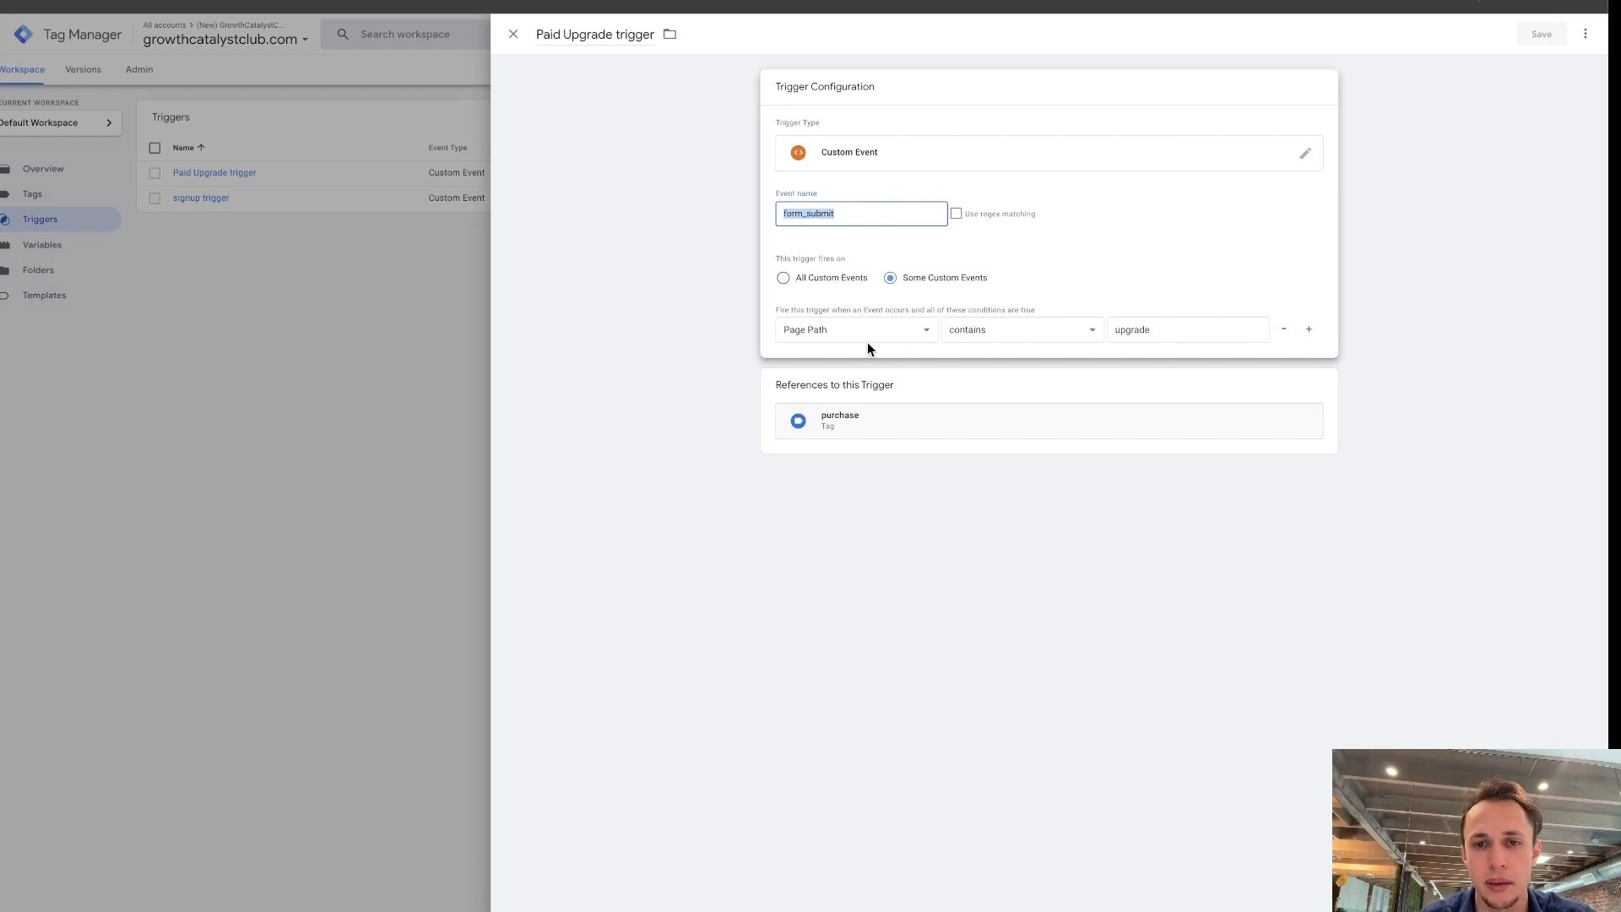
click(515, 35)
Start a new trigger of type Custom Event with the event name form_submit.
click(986, 118)
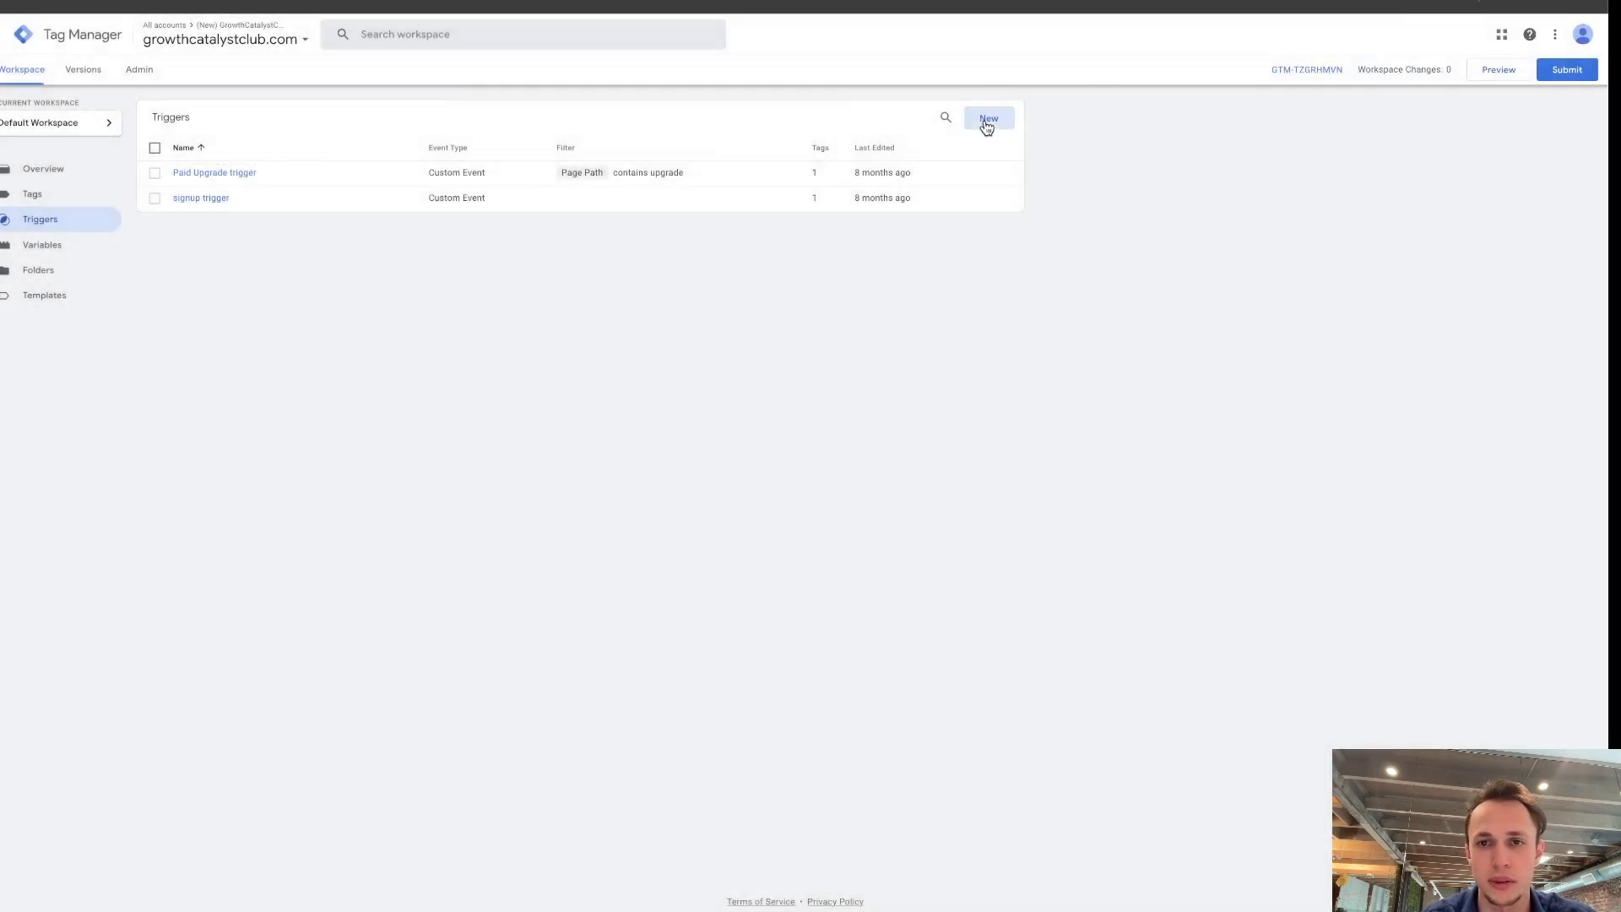
click(929, 152)
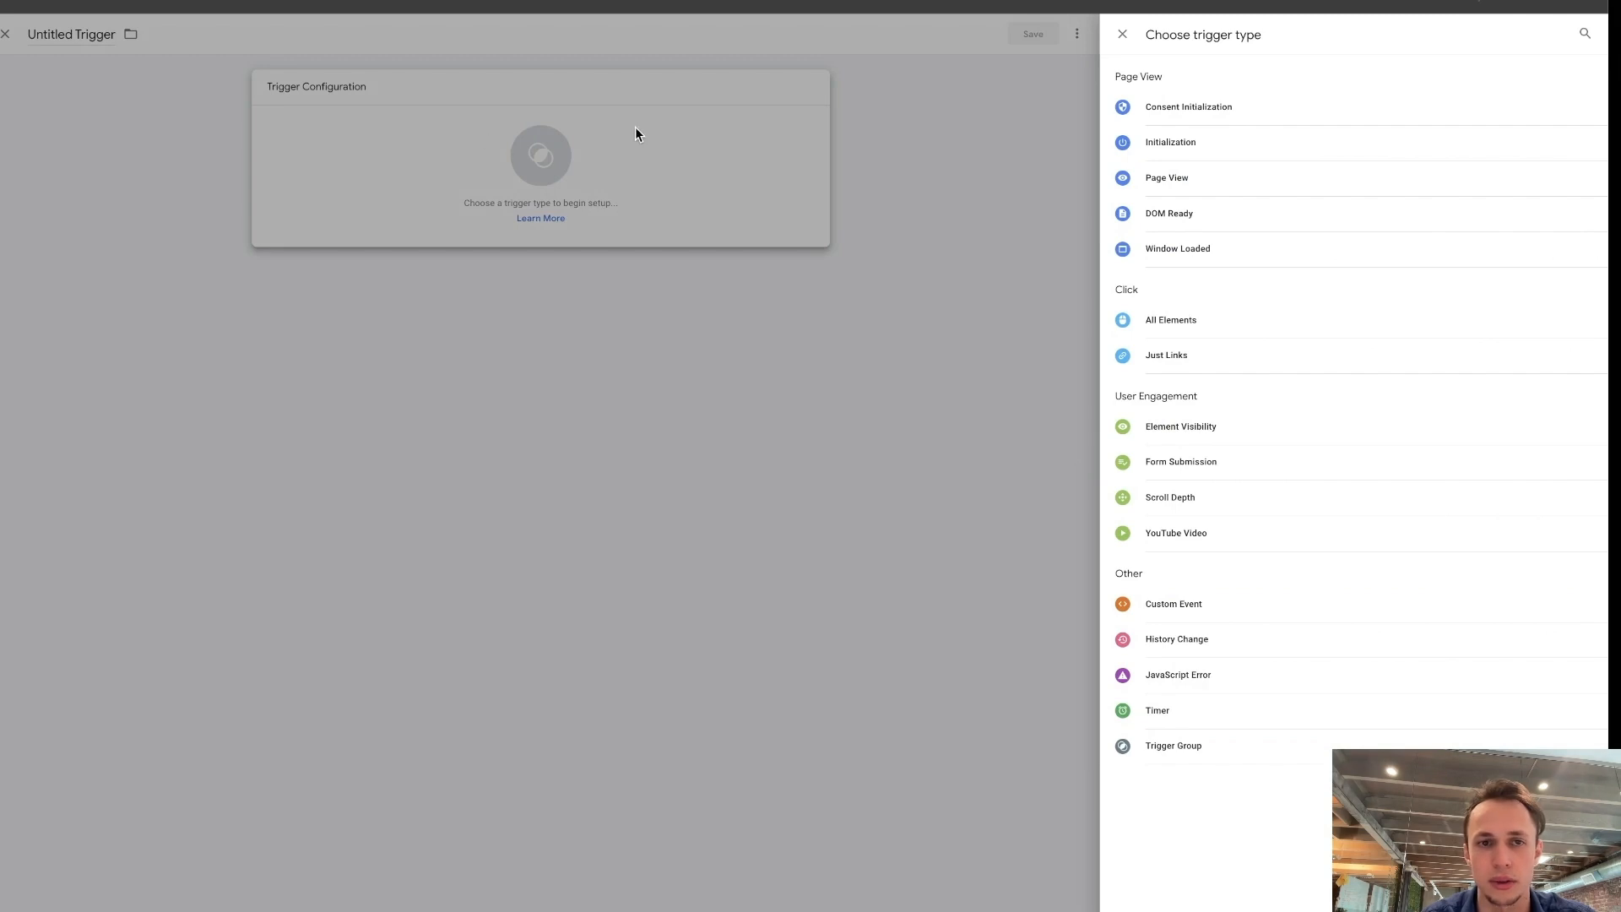
click(1224, 608)
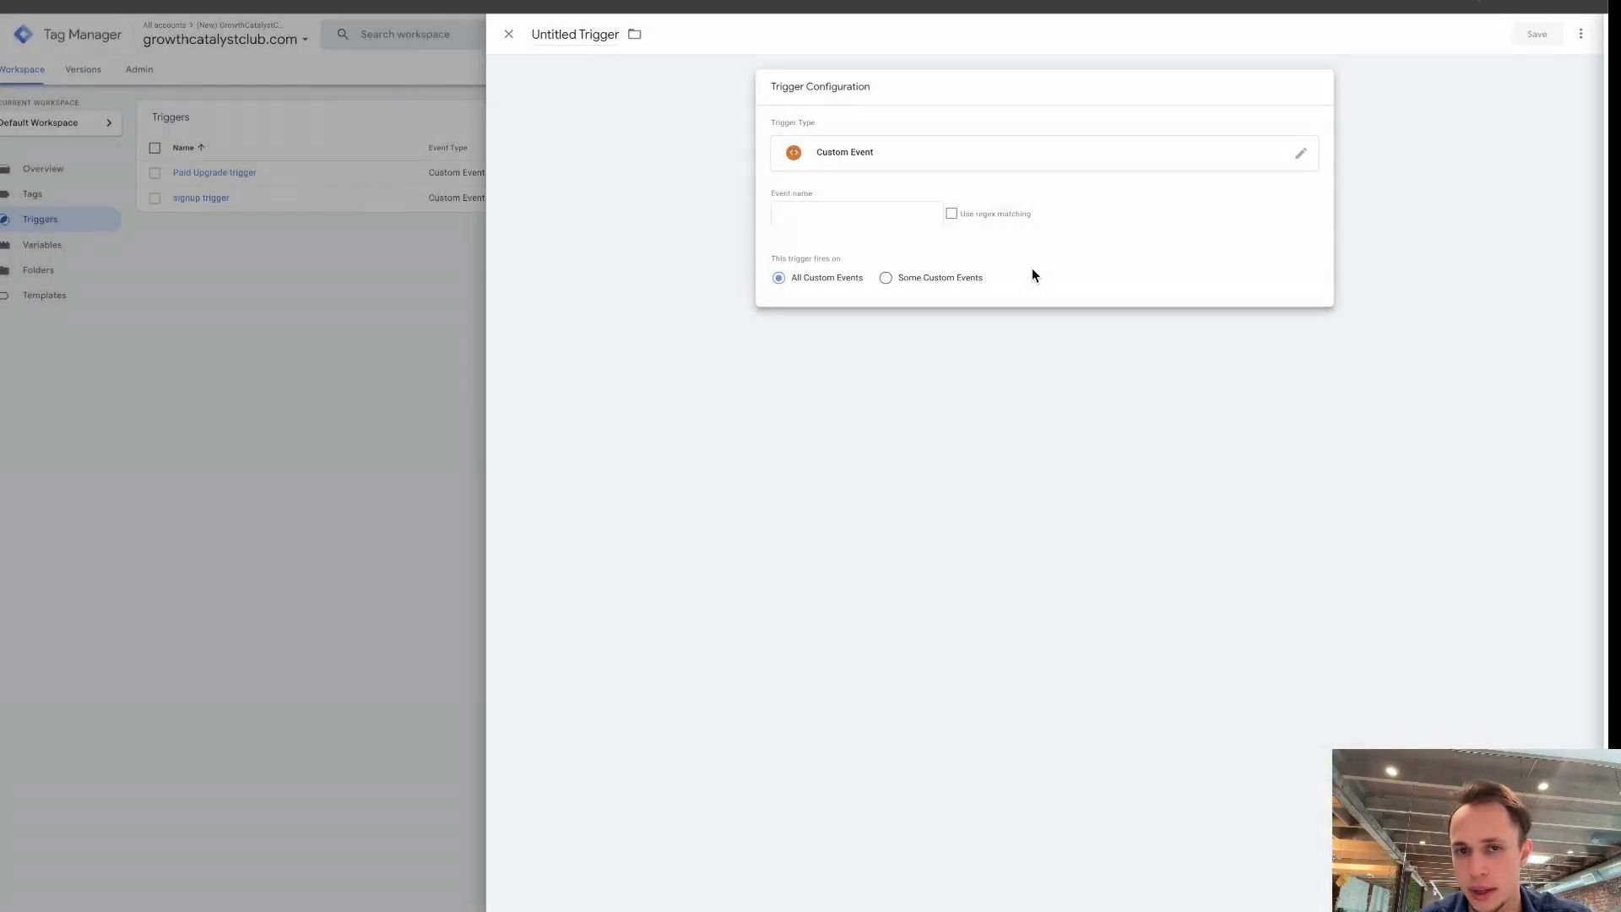
click(863, 218)
text(form_submit)
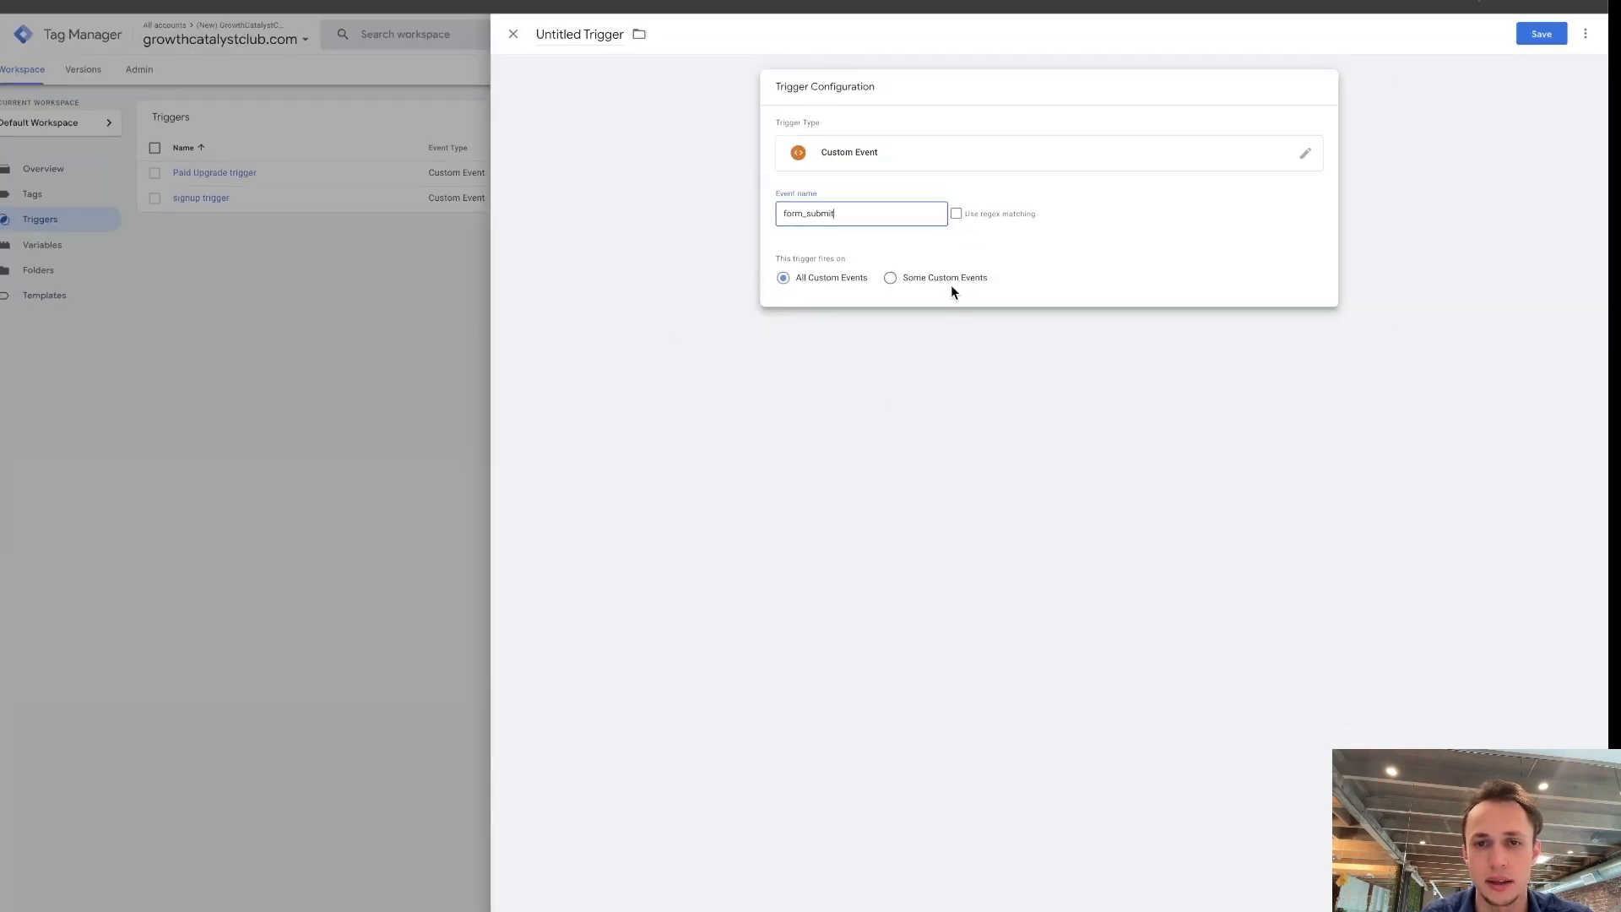
Limit the new trigger to some custom events where Page URL contains upgrade.
click(952, 278)
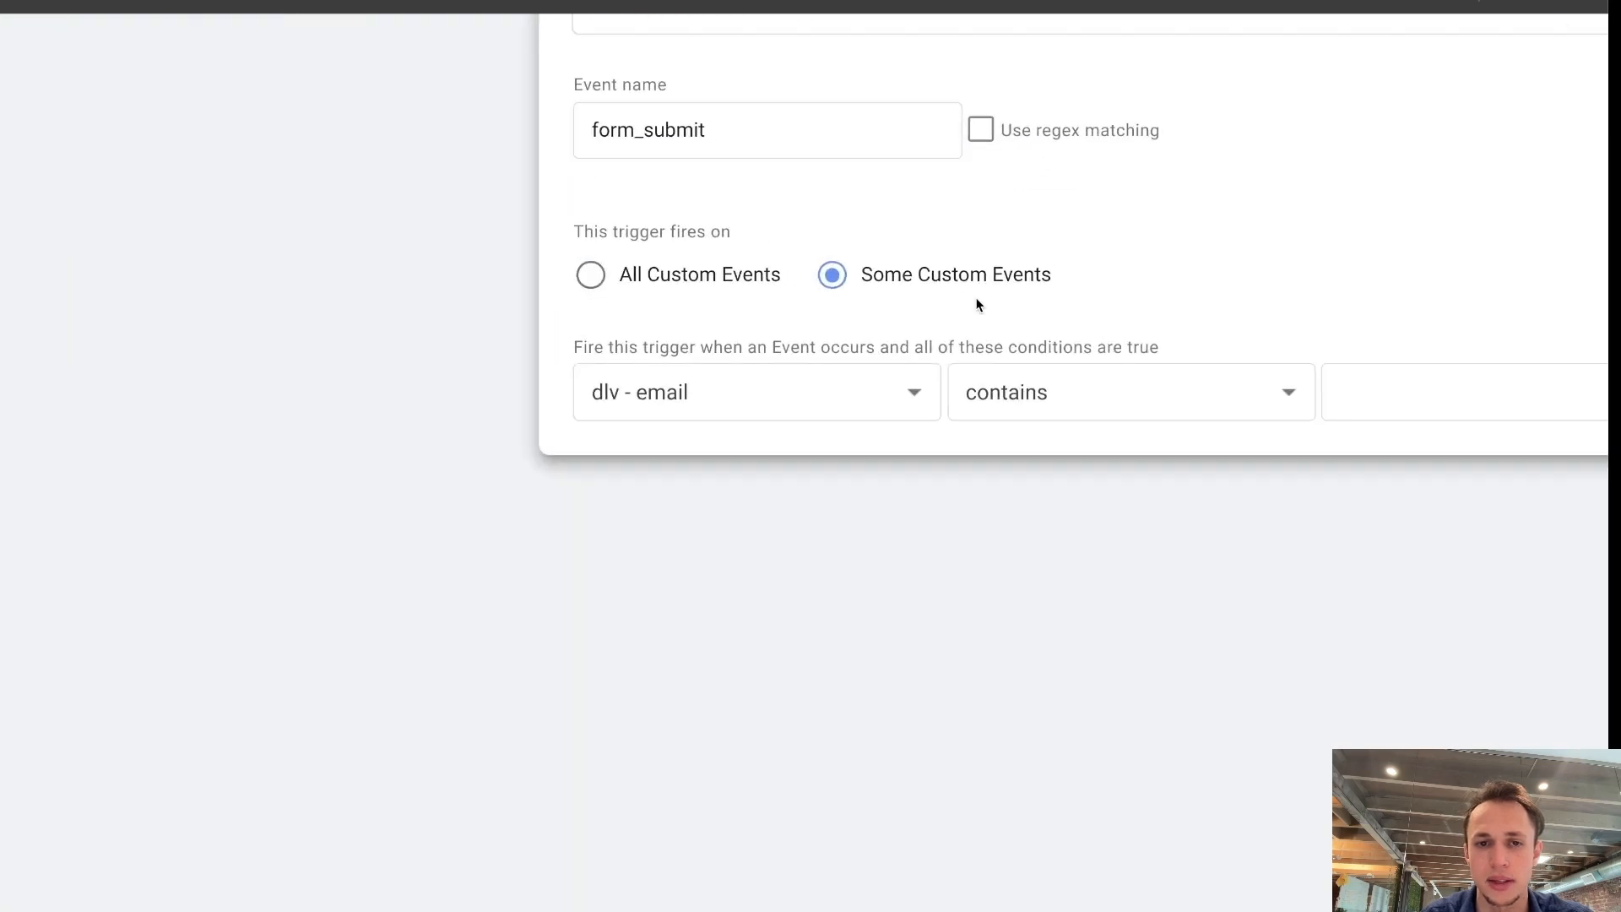
click(870, 392)
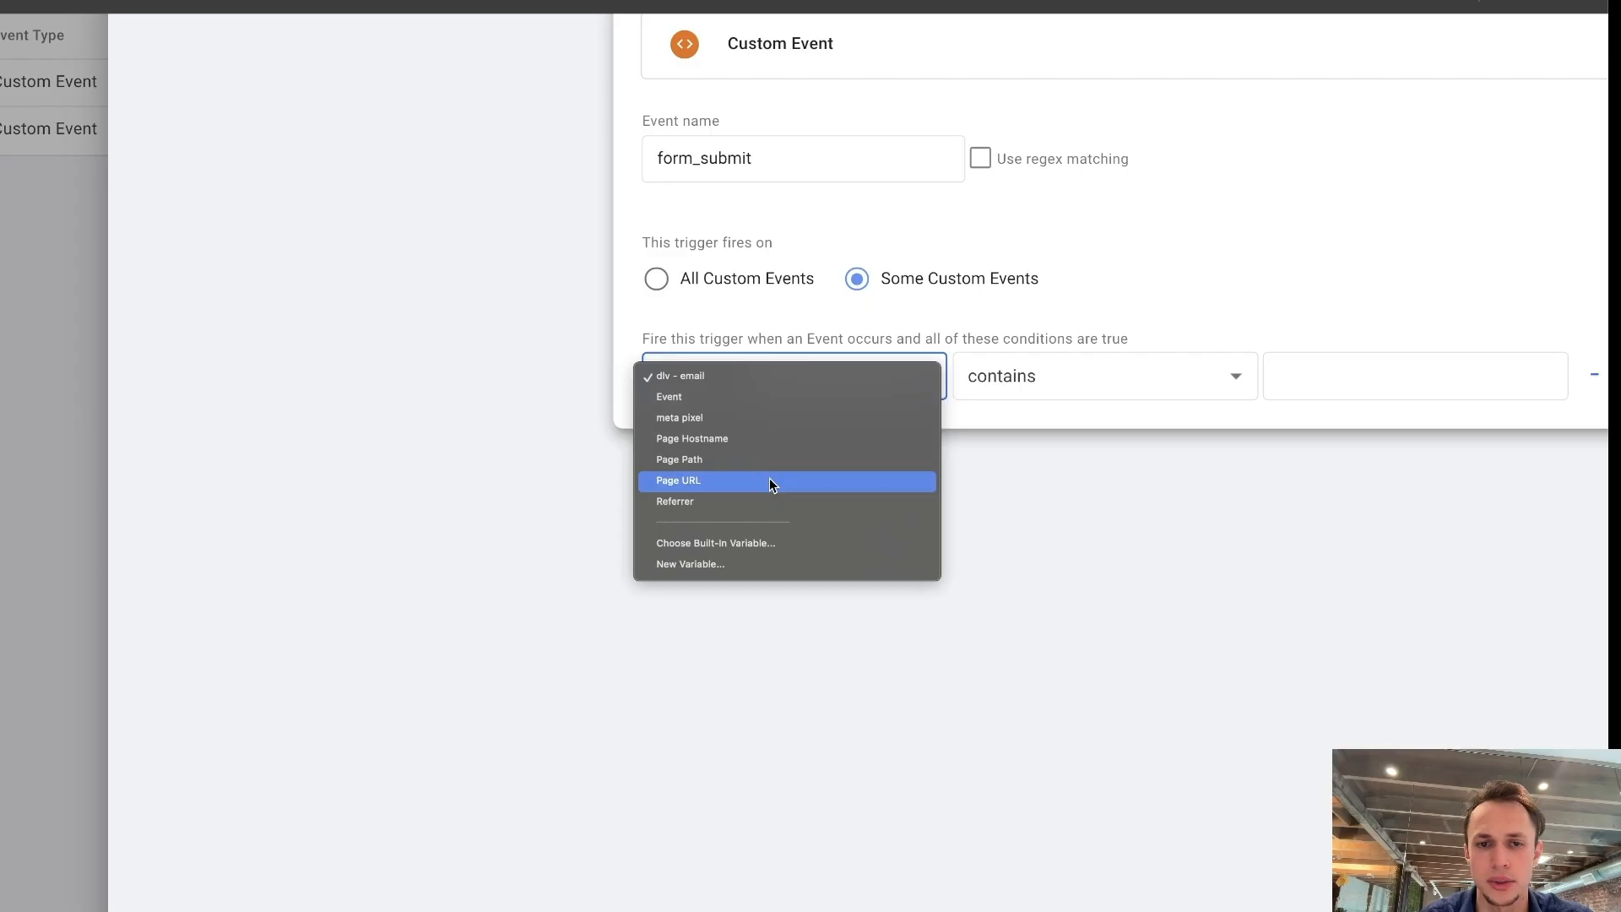
click(768, 480)
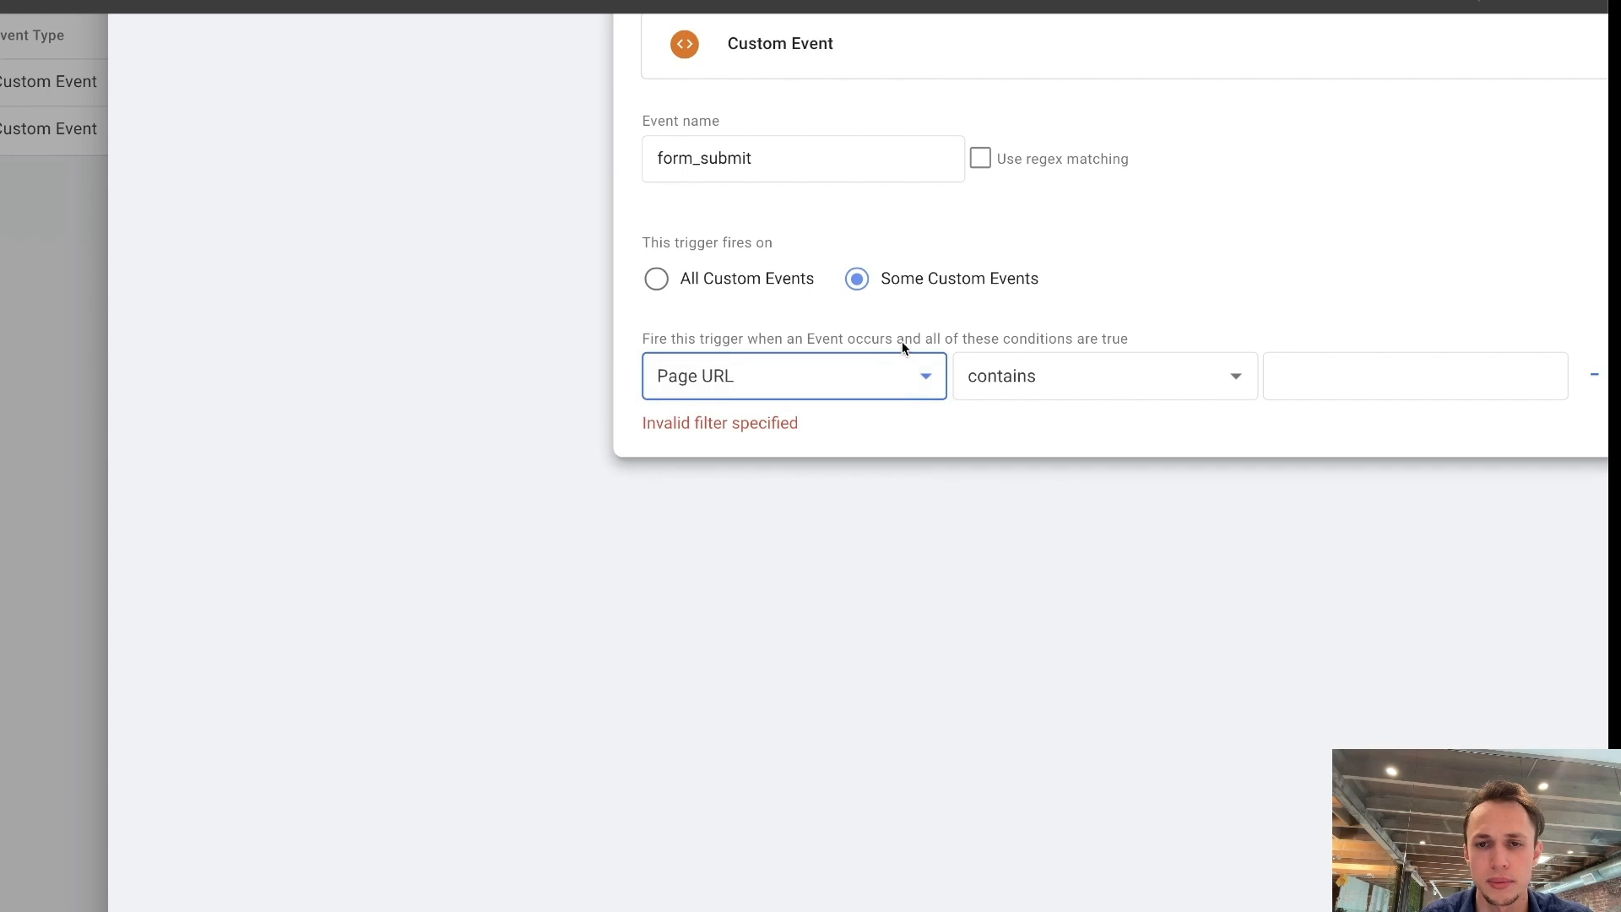
click(943, 395)
click(1281, 372)
click(1297, 369)
text(up)
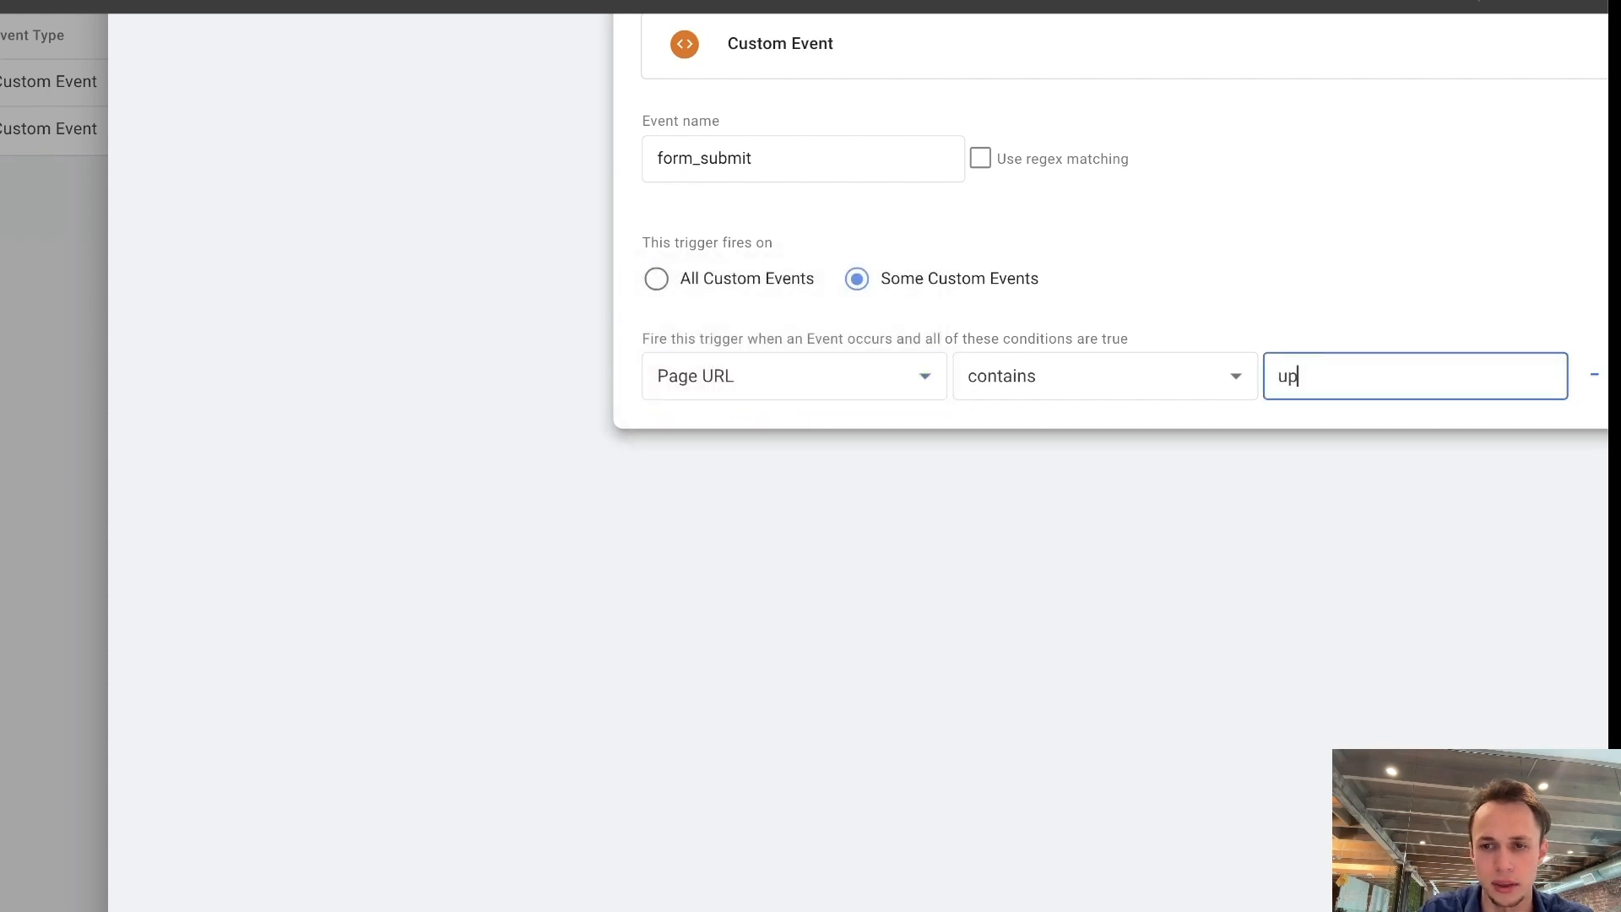
text(grade)
click(754, 359)
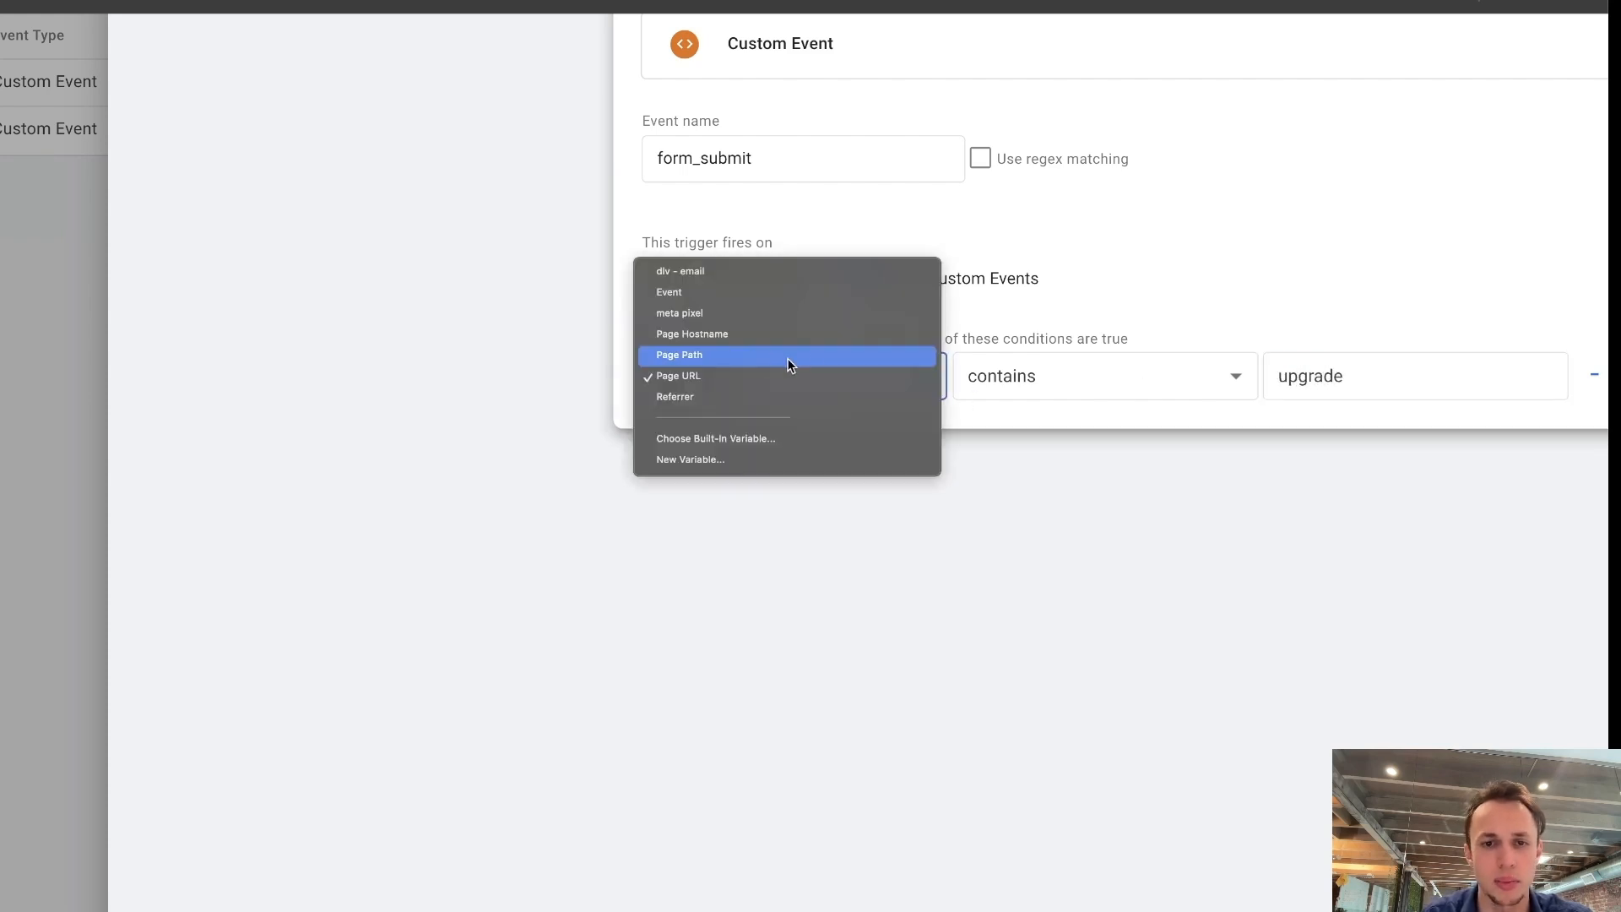
click(1246, 277)
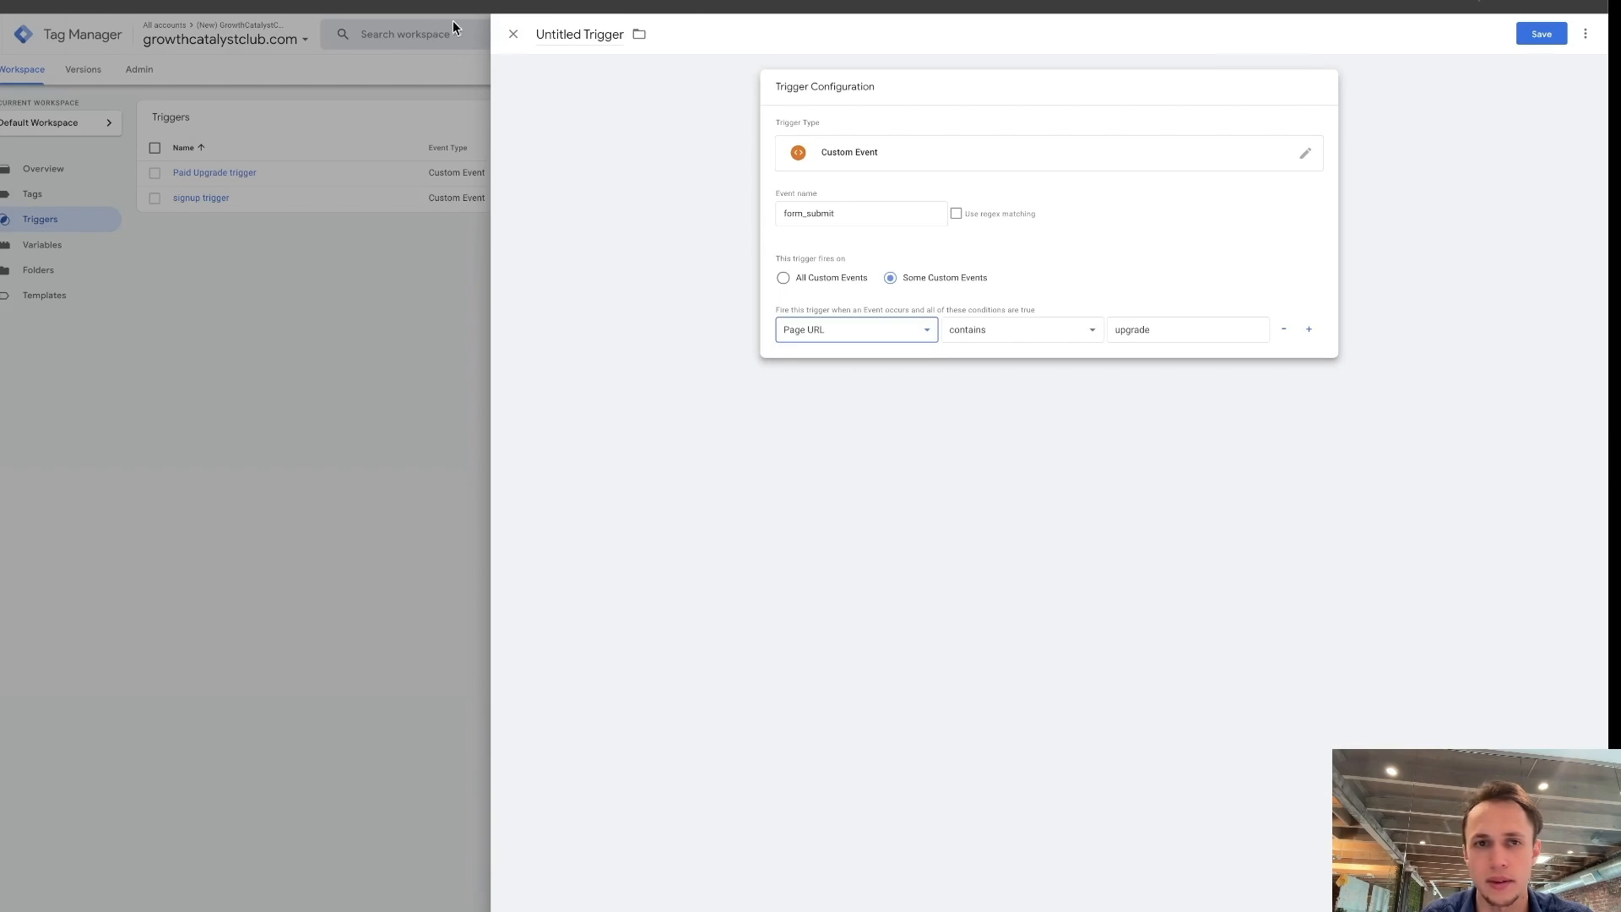
Close the untitled trigger and discard its unsaved changes.
click(514, 34)
click(932, 114)
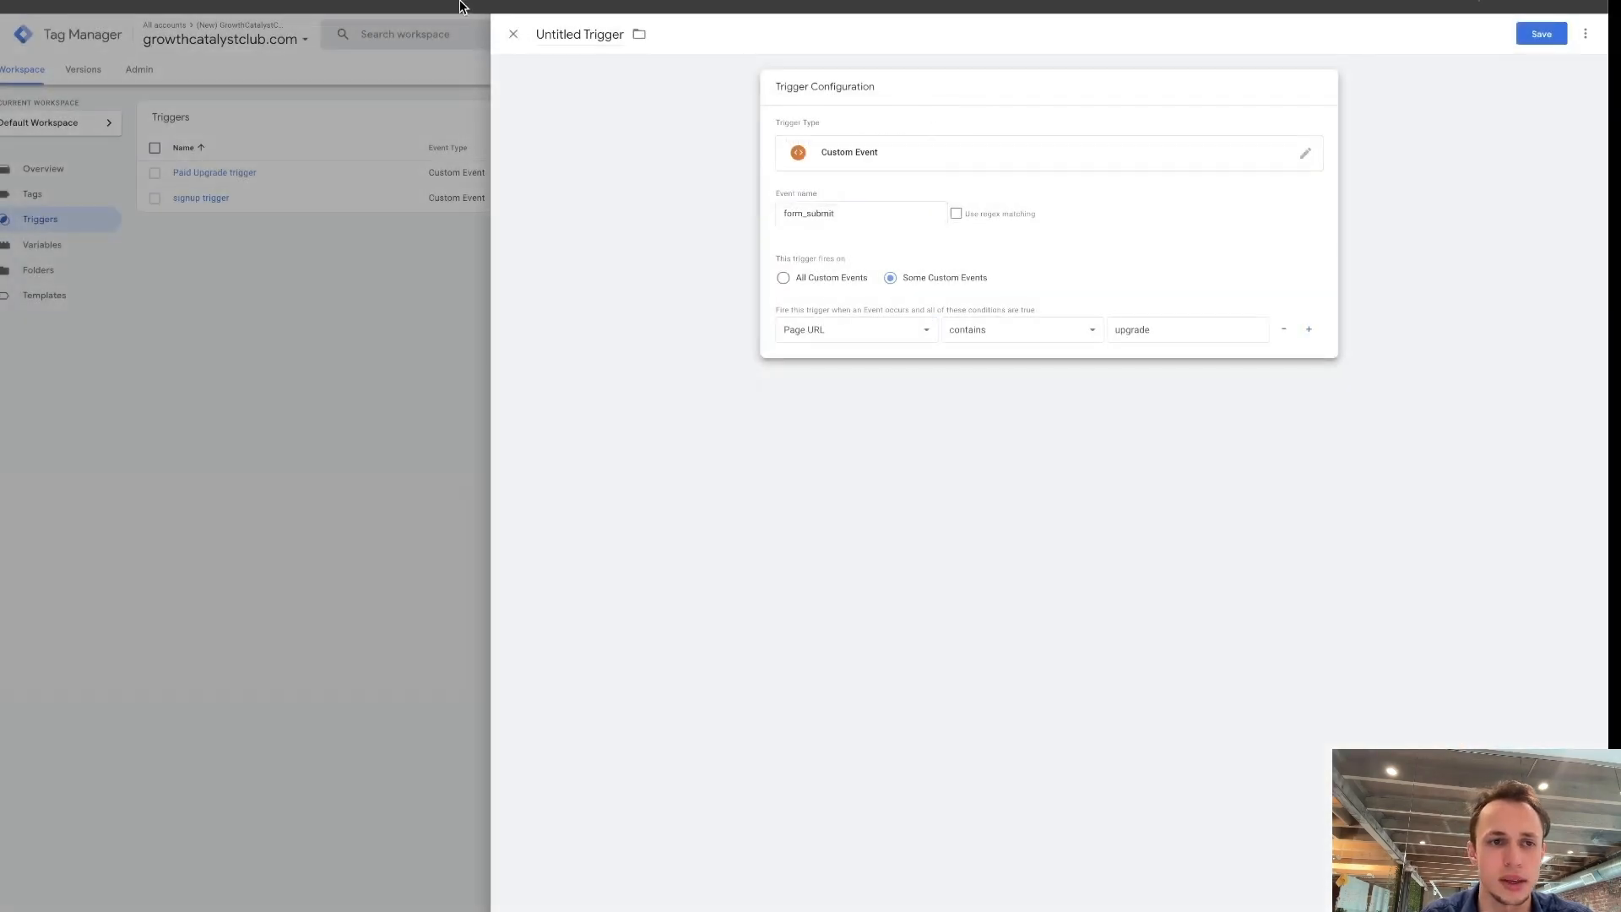
click(513, 33)
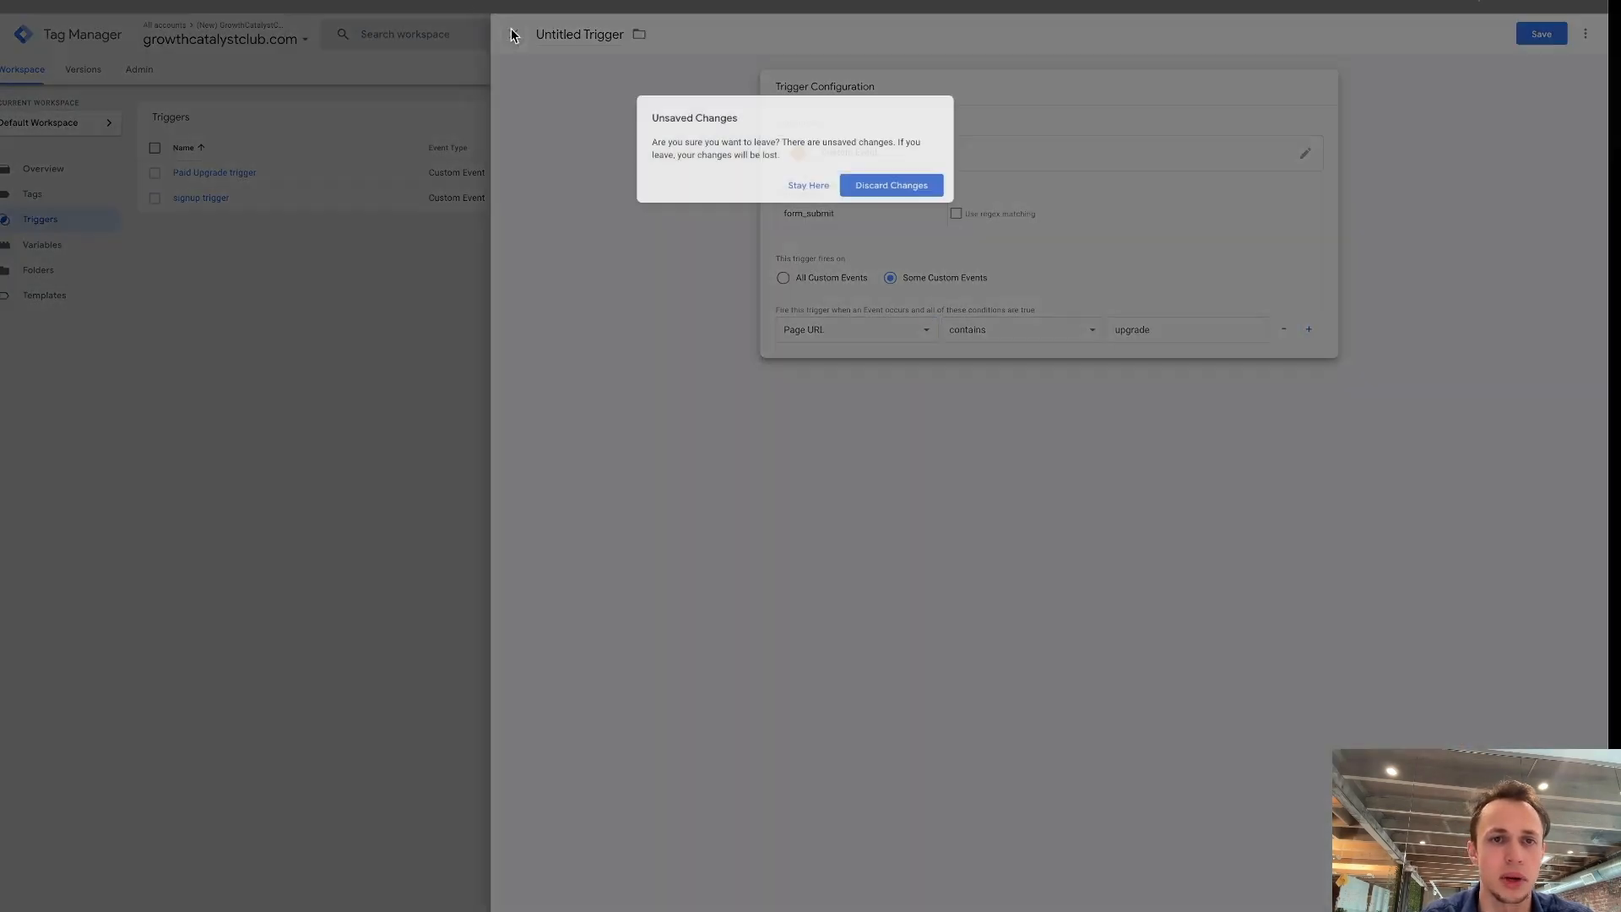
click(885, 186)
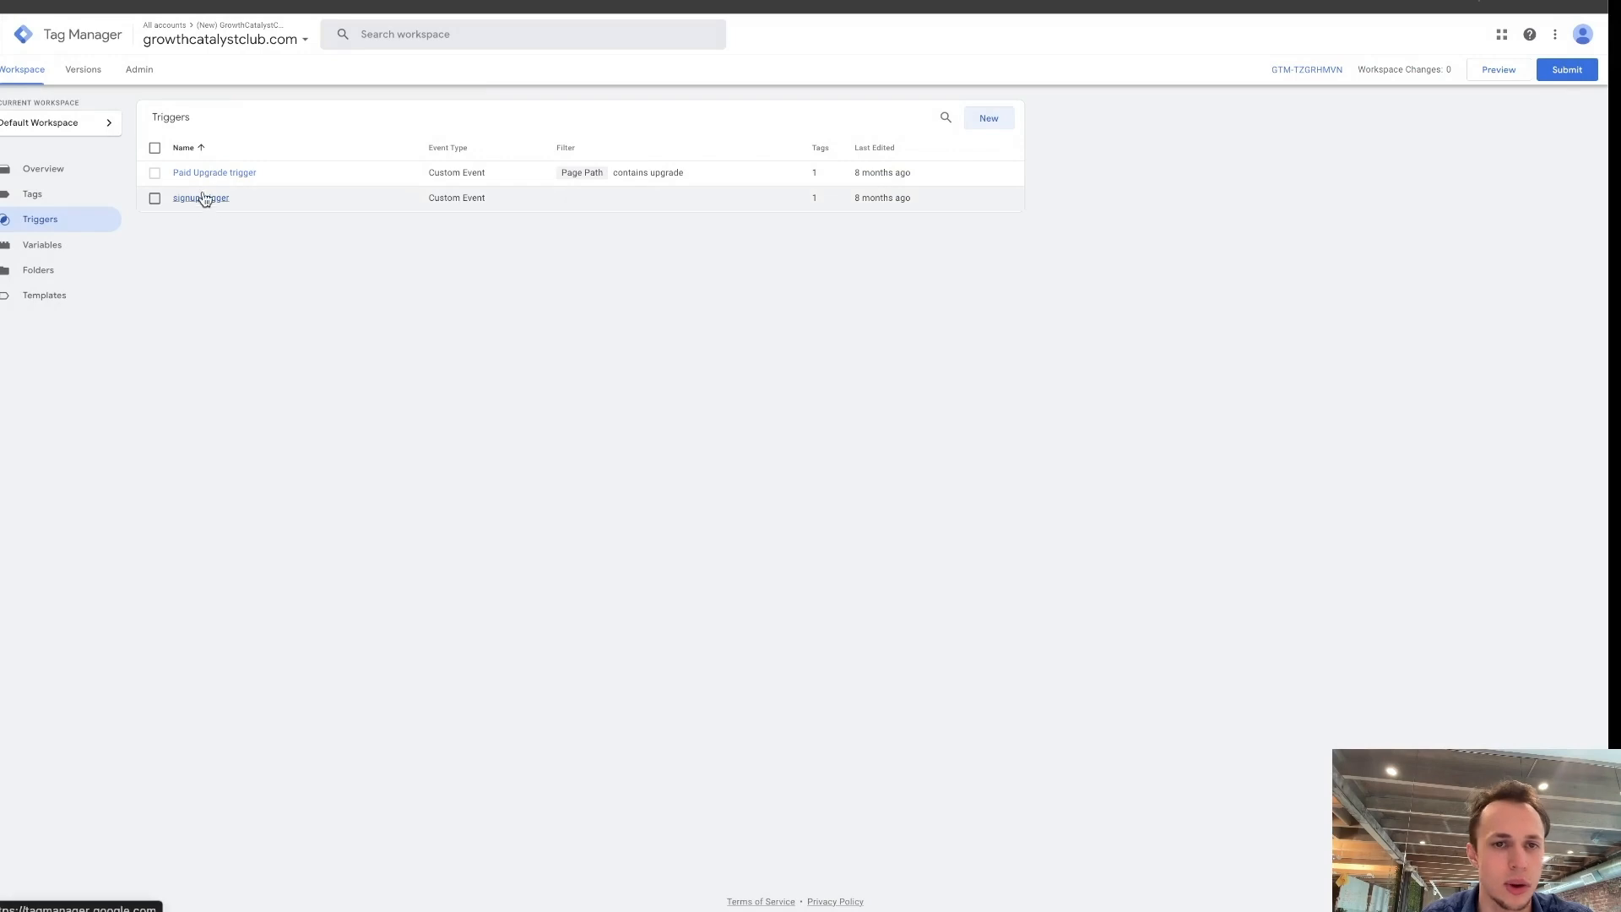
Check the Paid Upgrade trigger's page path condition against the premium upgrade page, then return to the trigger list.
click(686, 175)
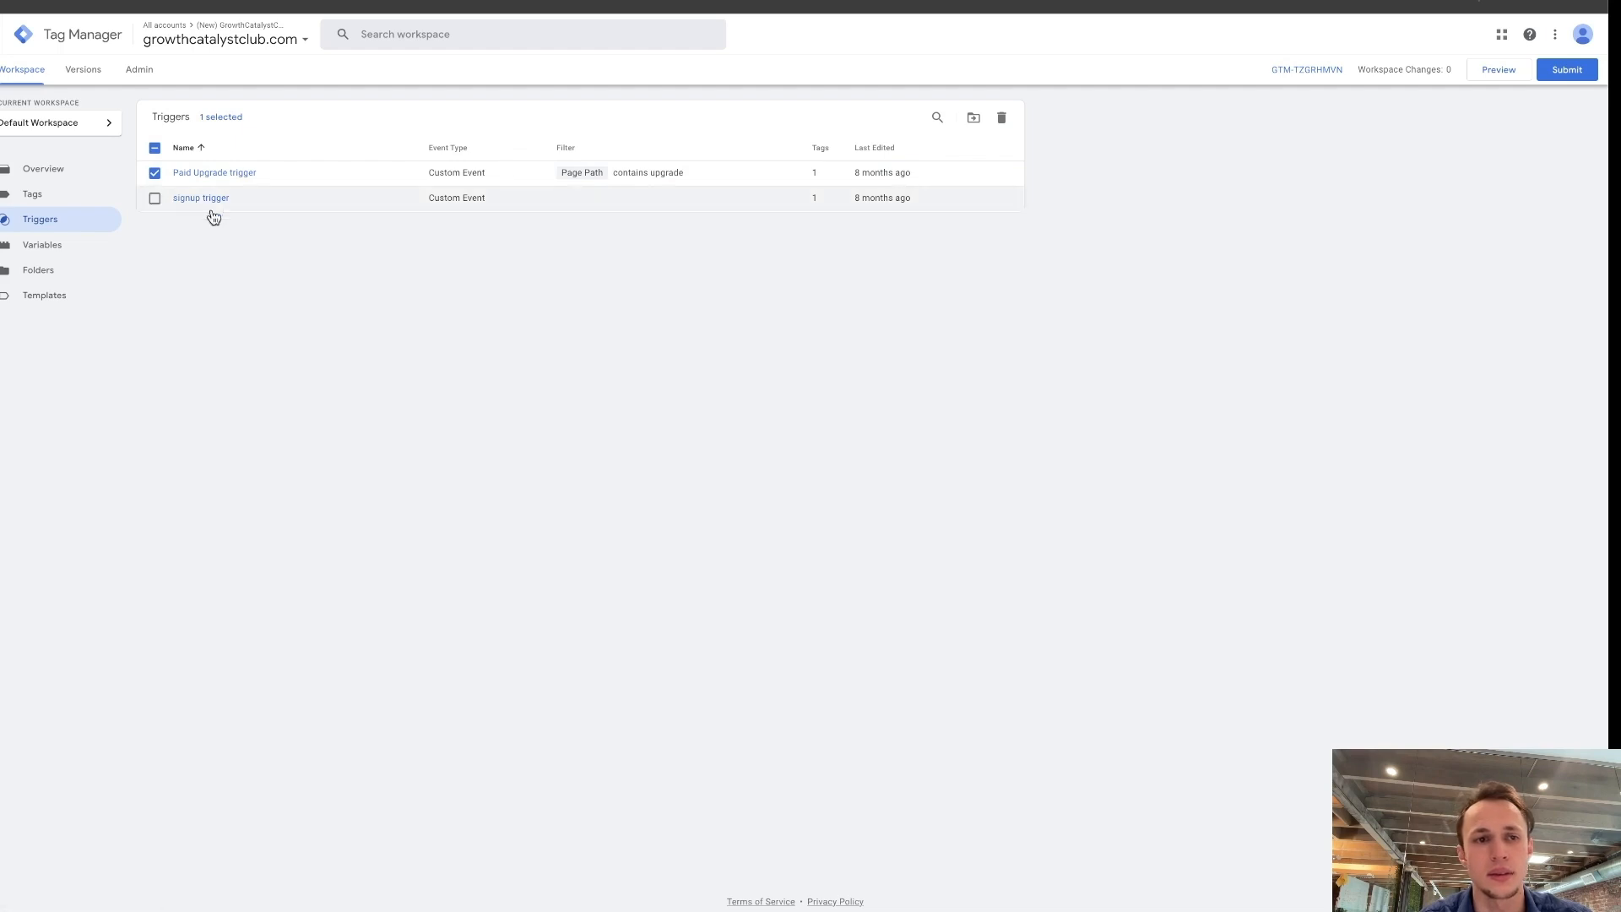
click(232, 173)
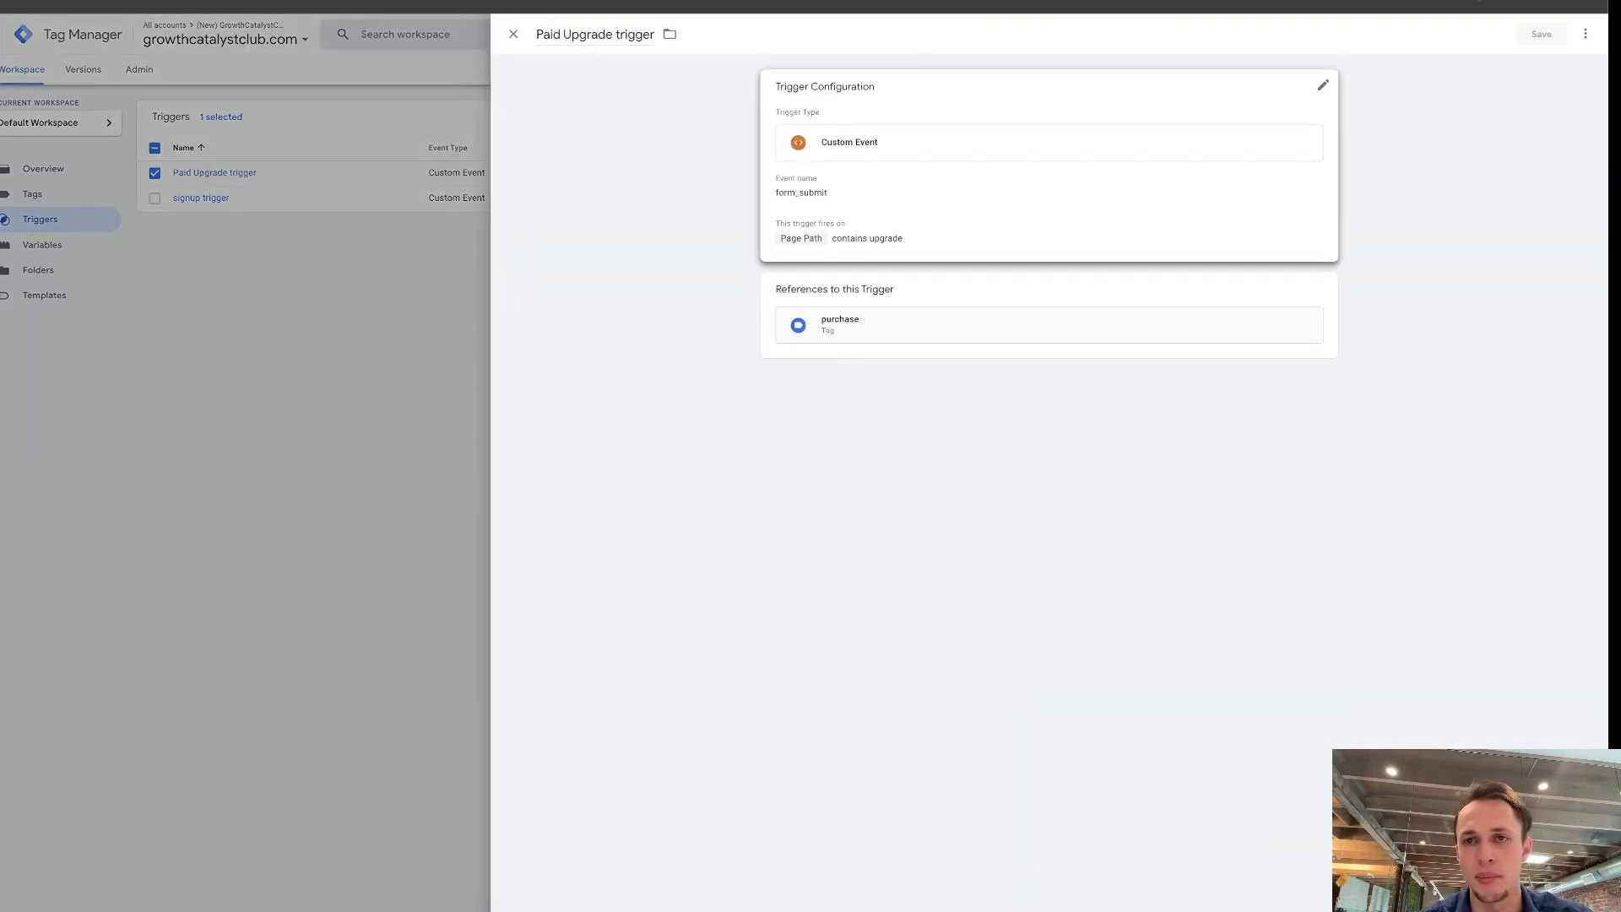
click(1127, 2)
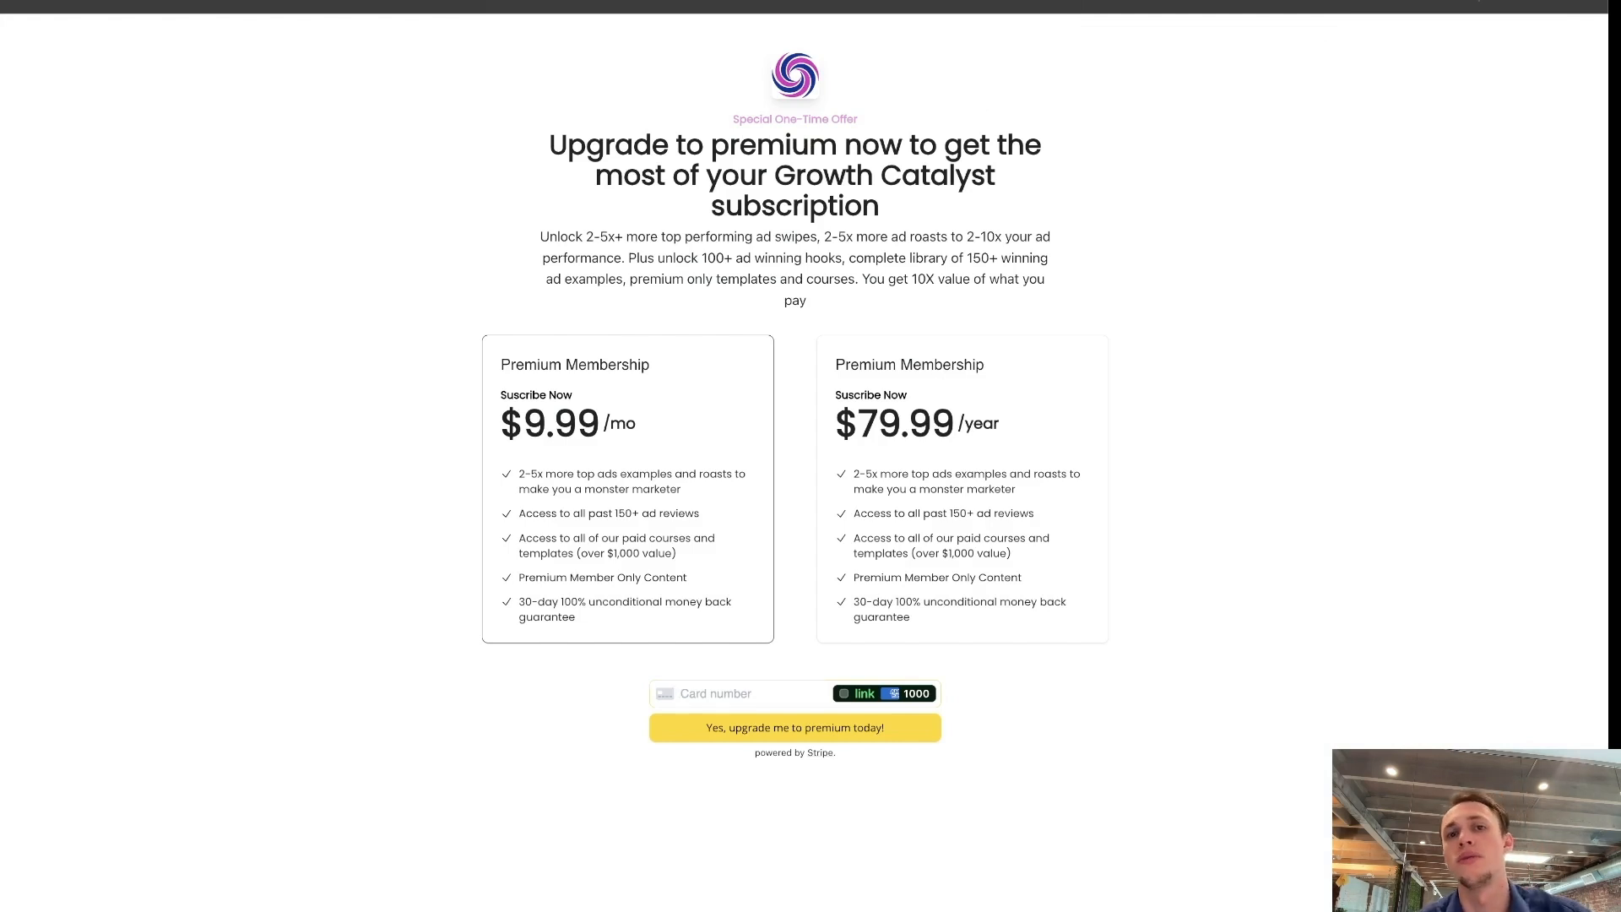
click(540, 2)
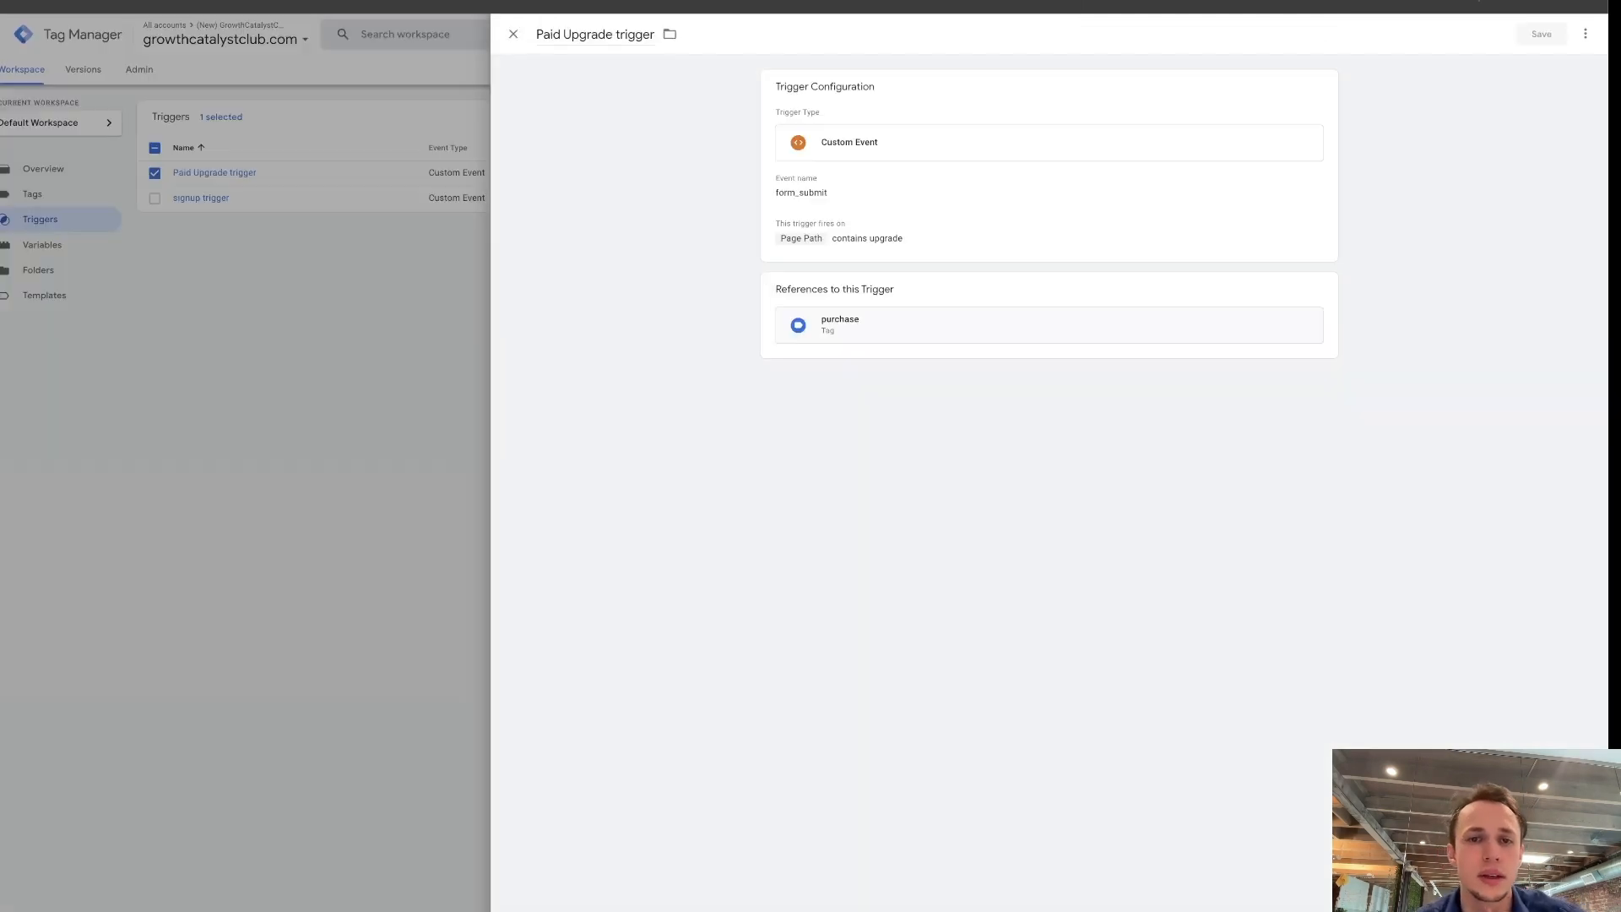
click(513, 34)
click(154, 172)
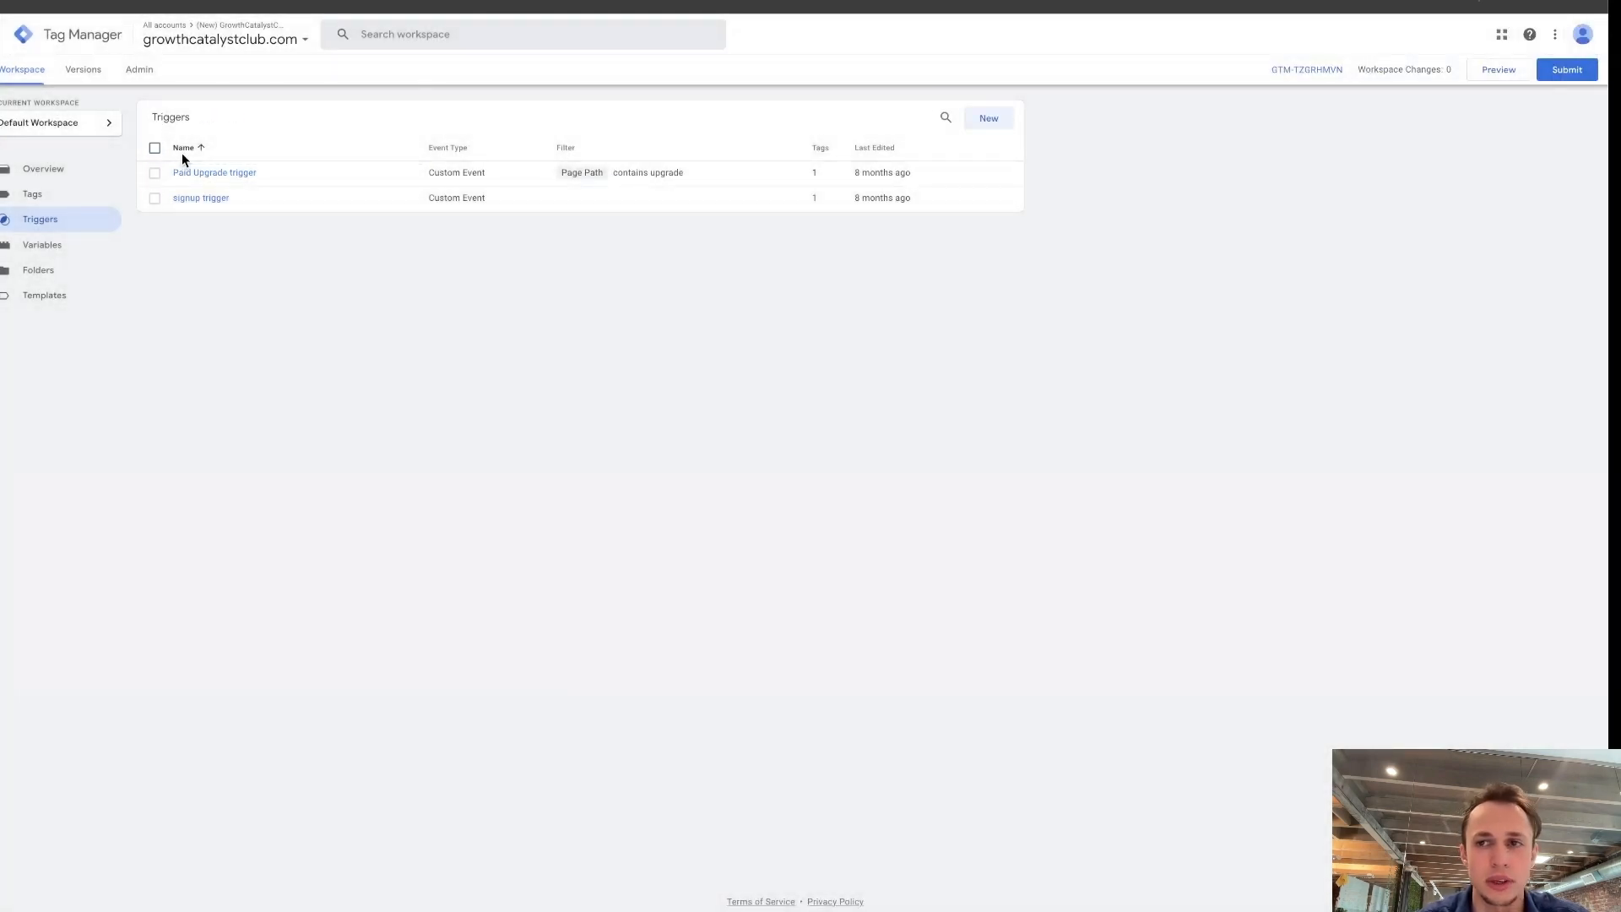
Look over the variables, then examine the purchase tag's Facebook Pixel settings, standard event options and firing trigger.
click(70, 255)
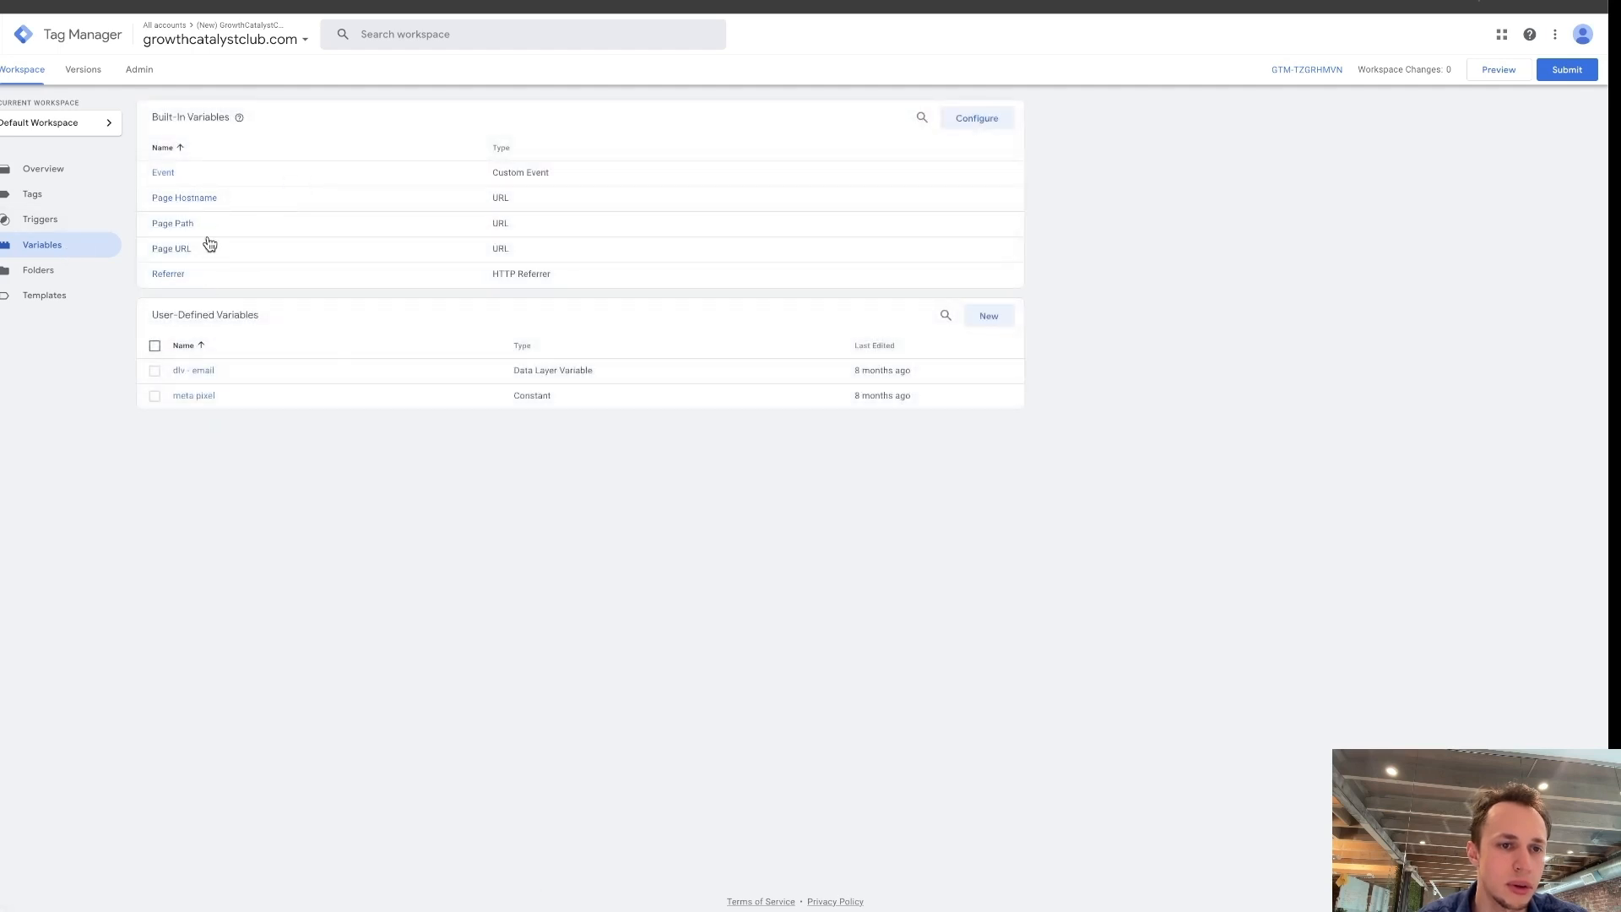
click(78, 205)
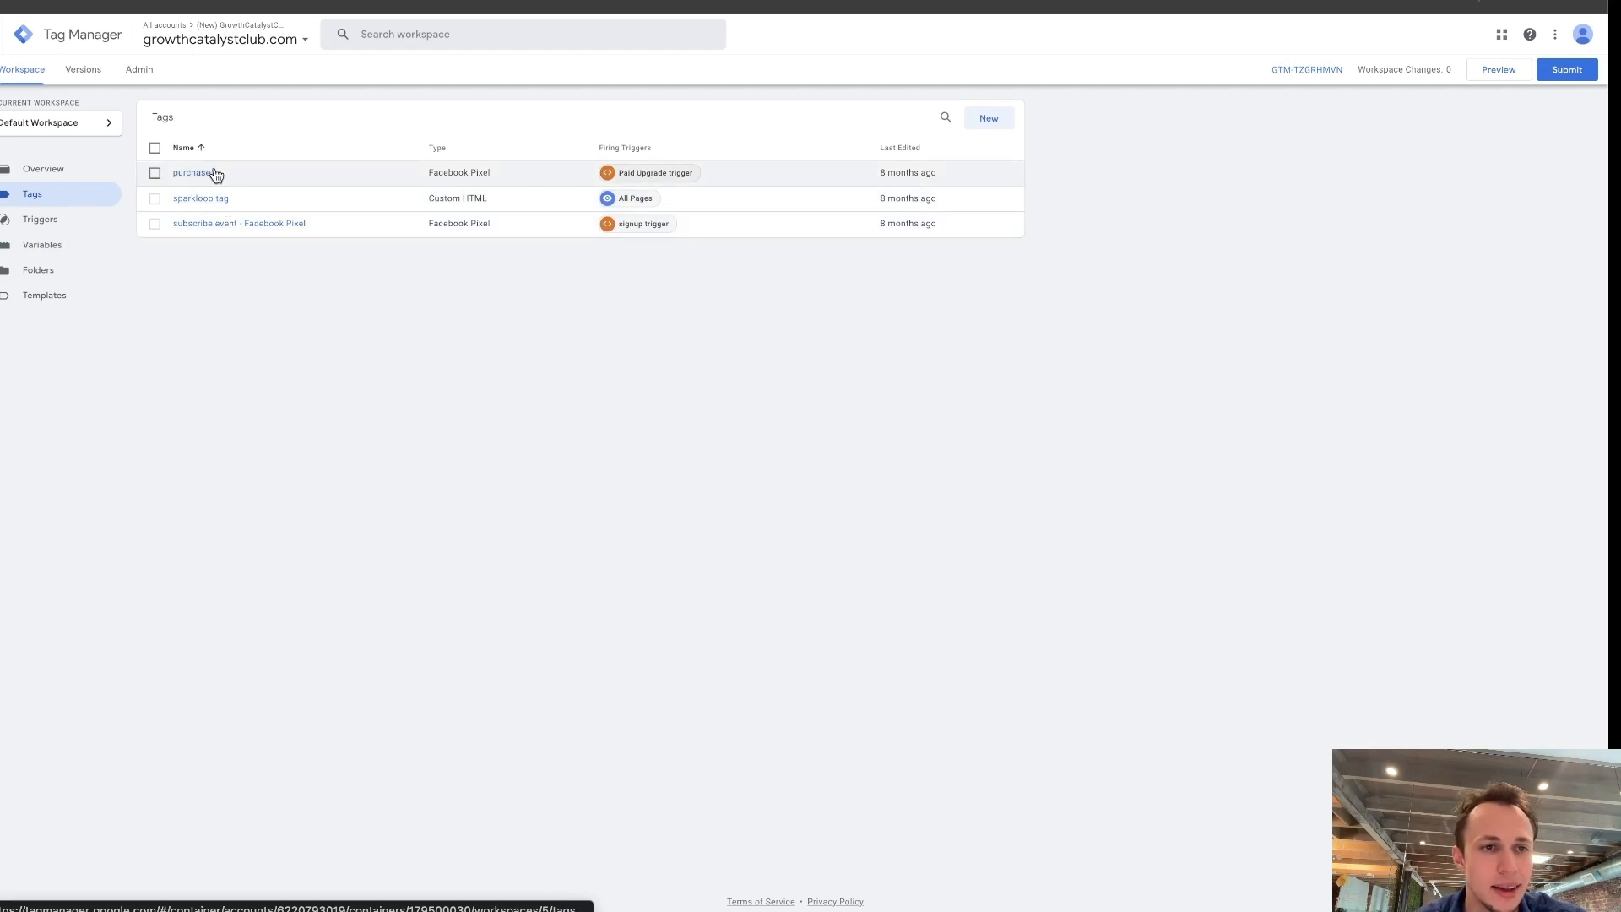
click(191, 174)
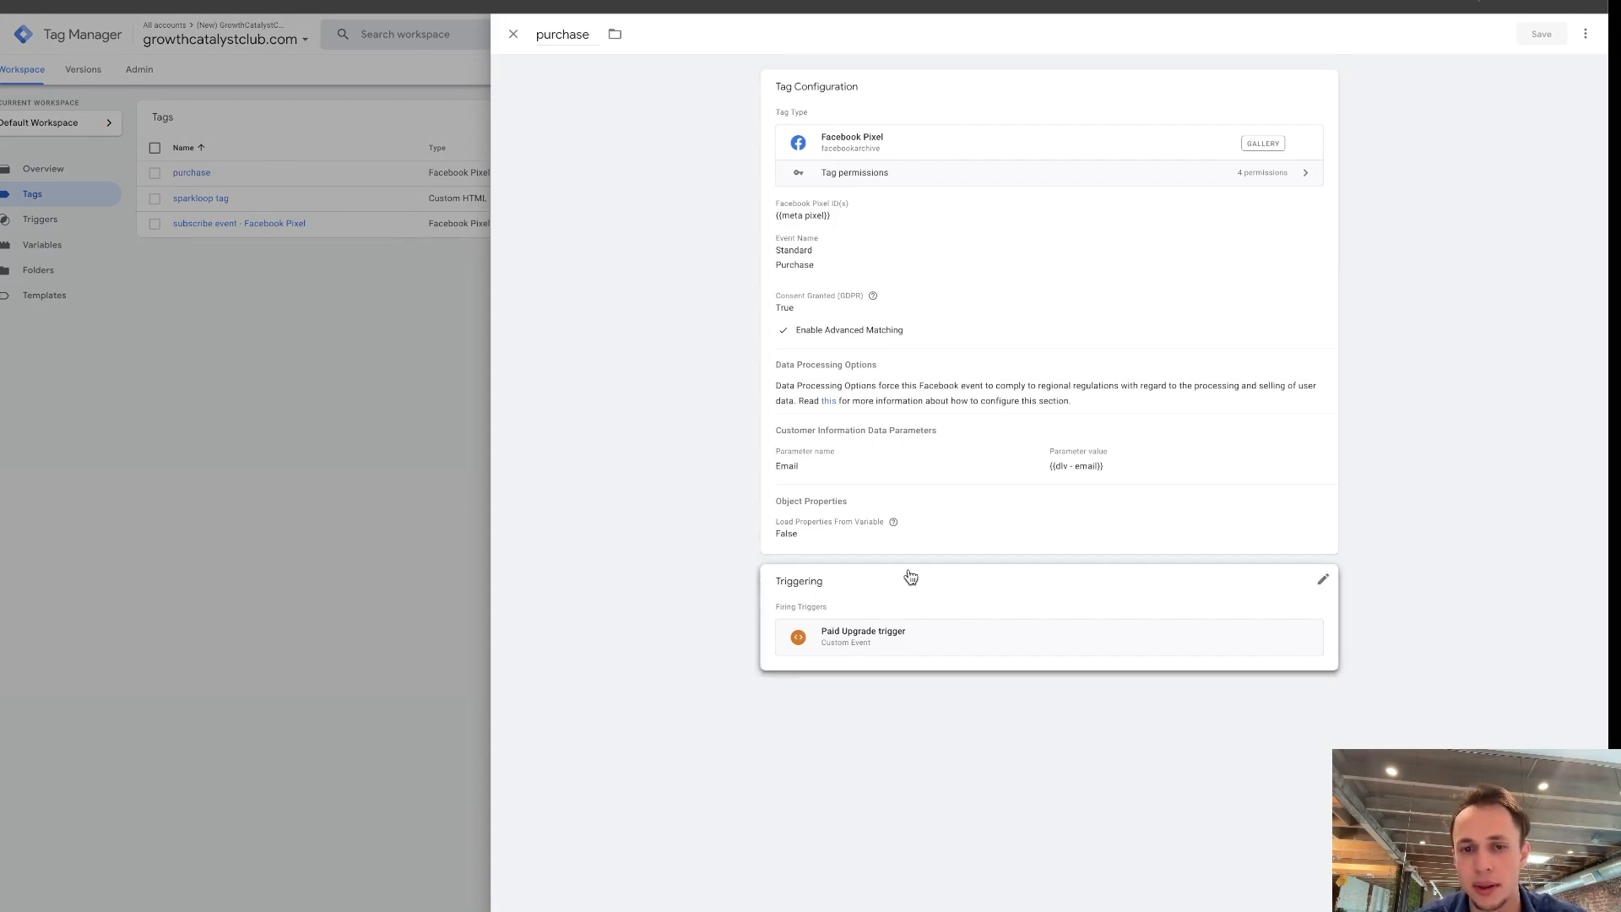
click(995, 231)
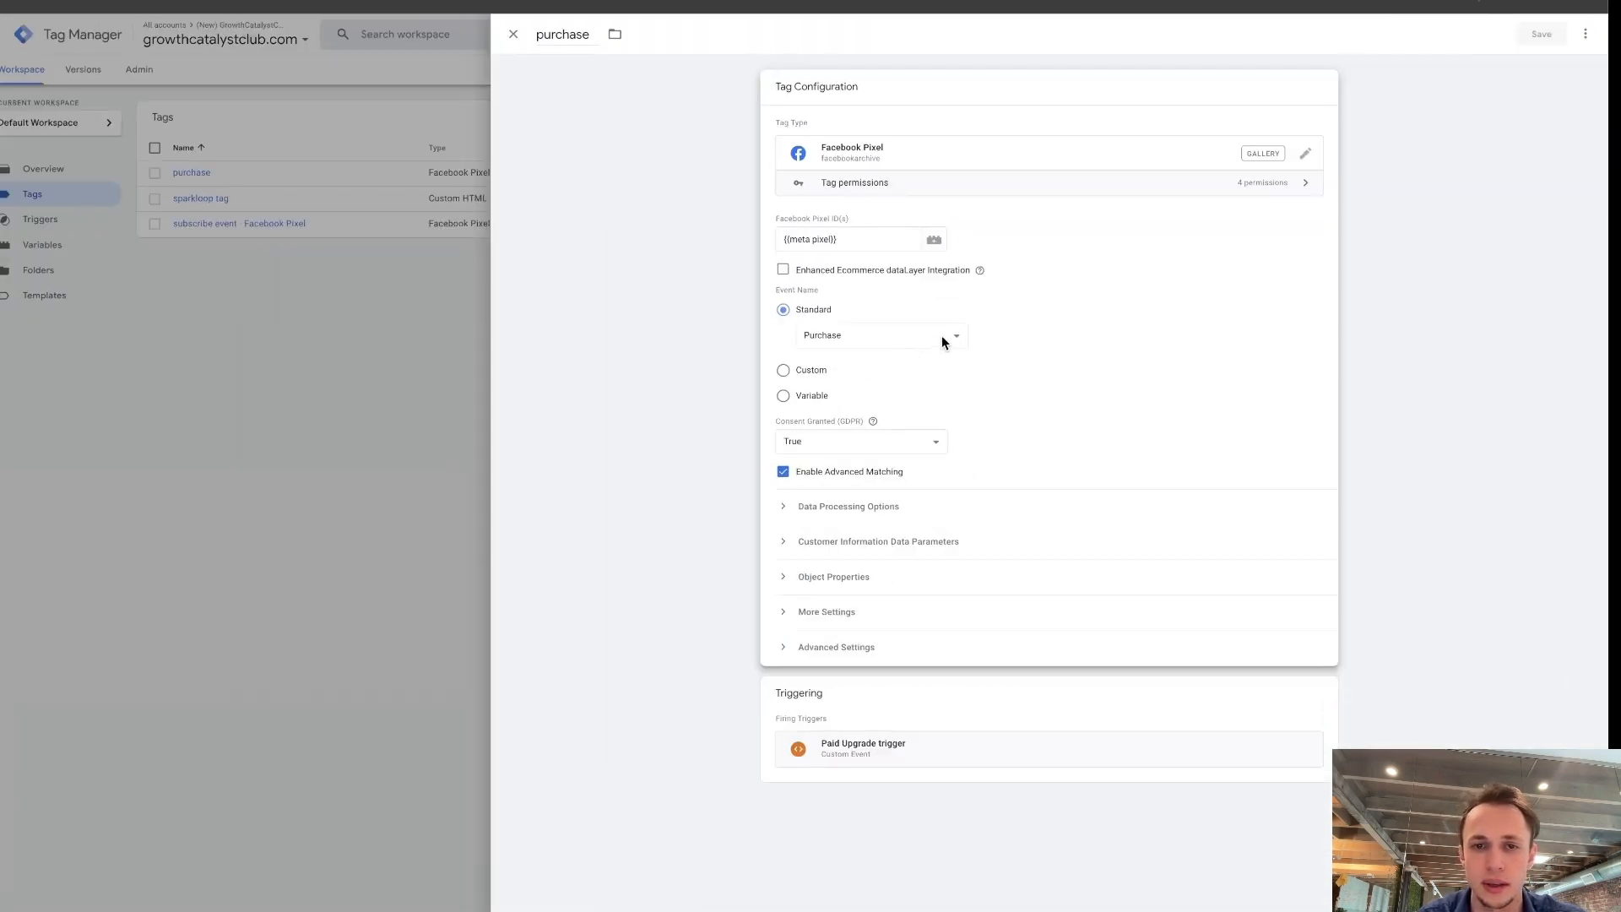
click(992, 397)
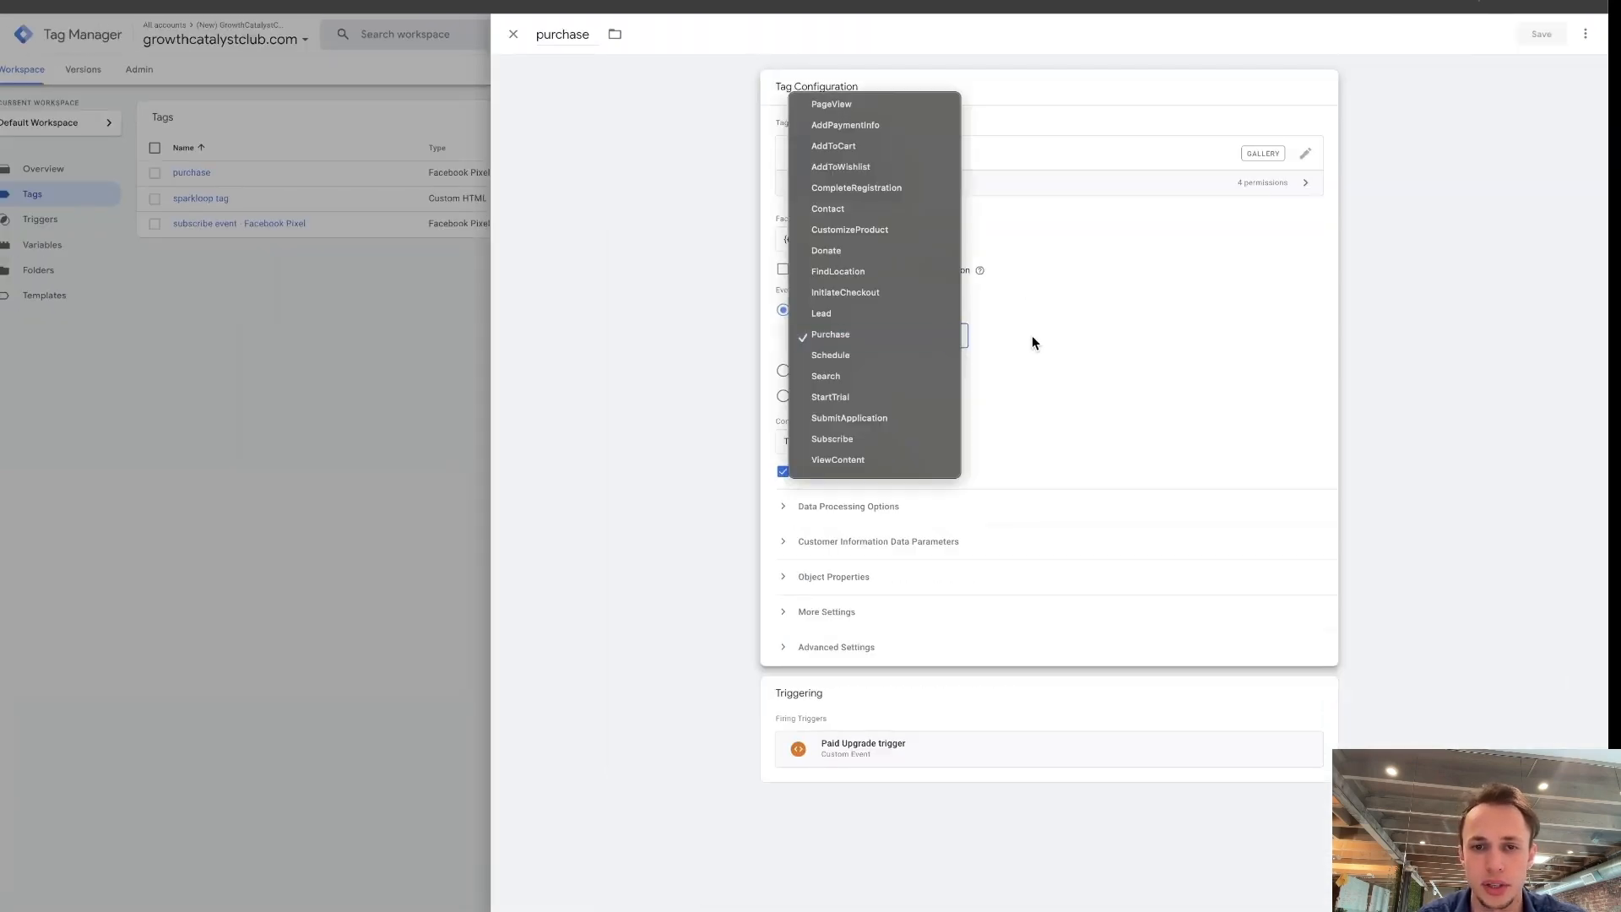
click(1031, 342)
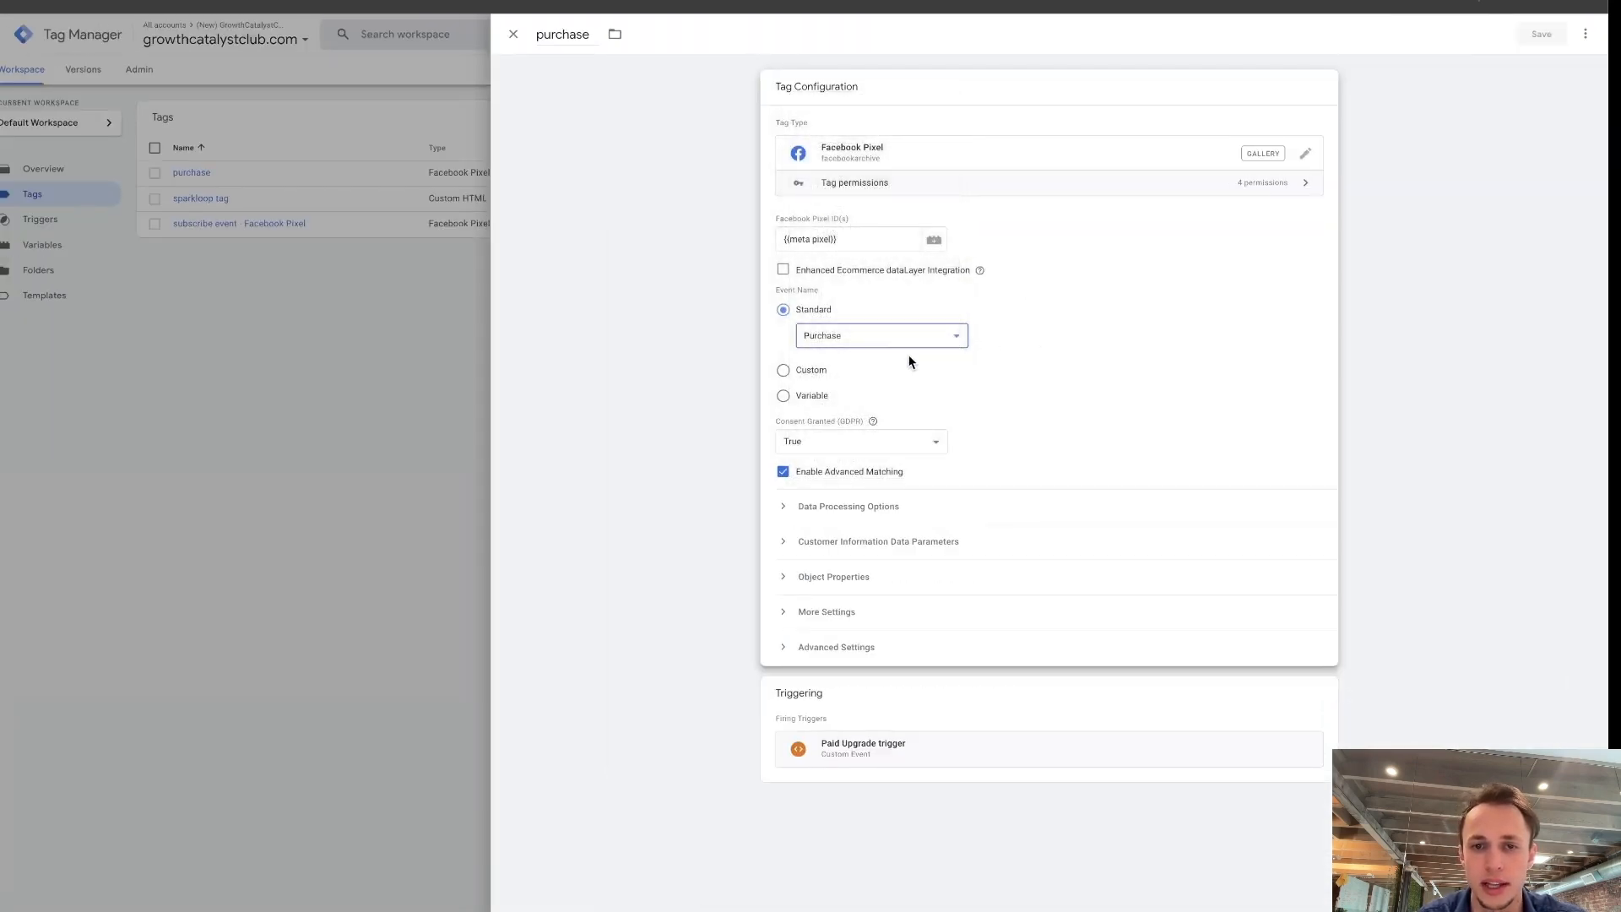
click(949, 288)
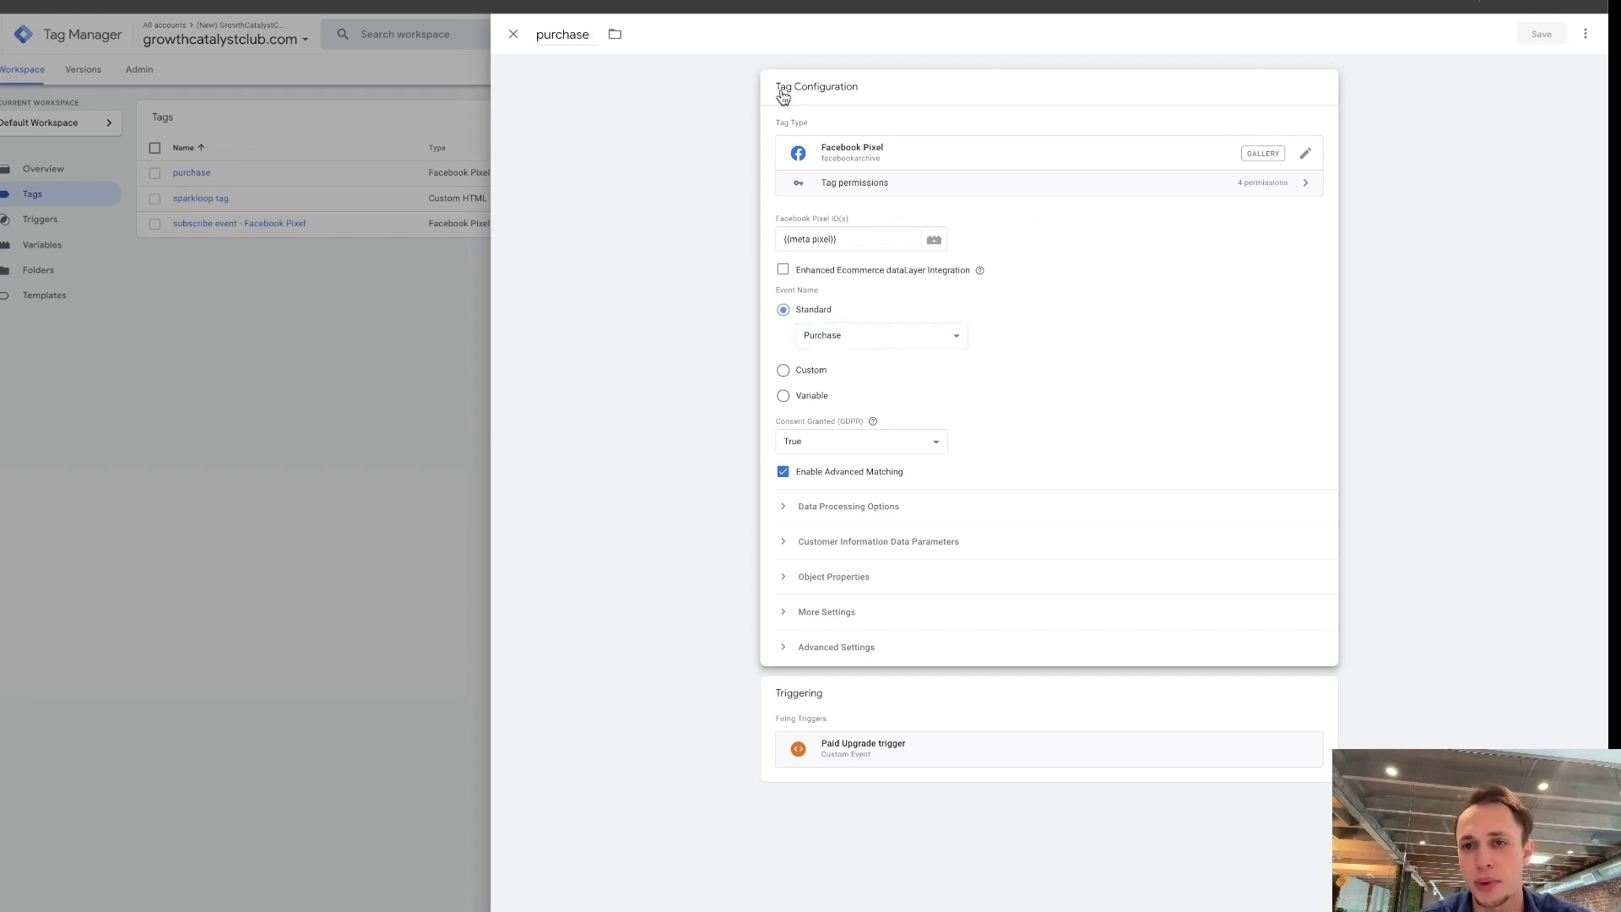
click(511, 39)
Create a new tag and name it purchase-test.
click(996, 120)
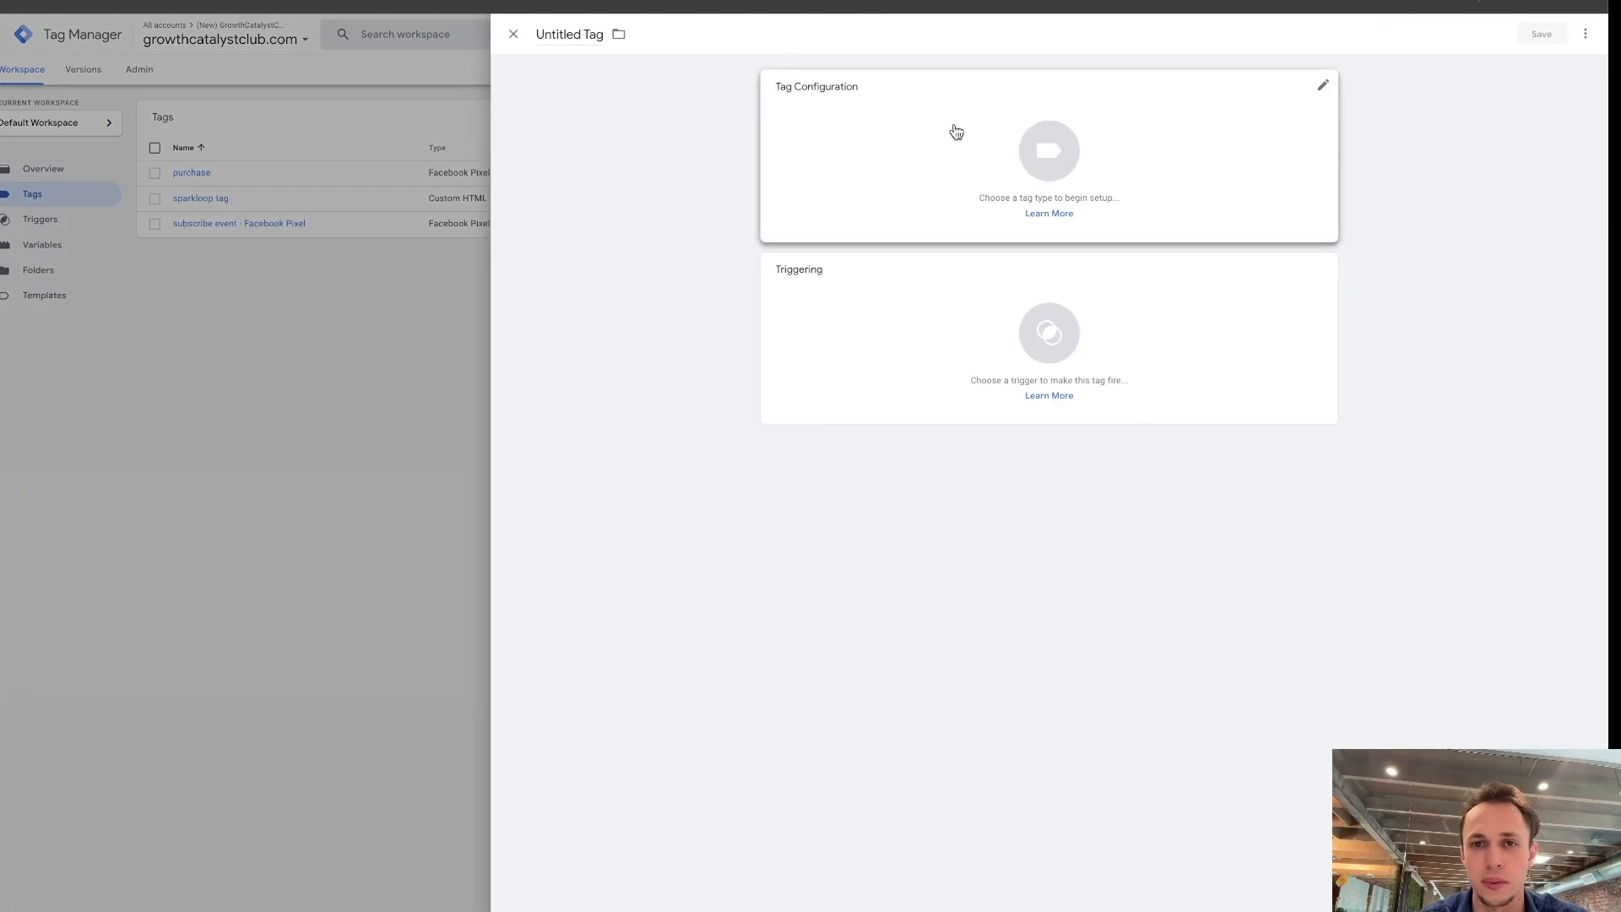
click(580, 35)
text(up)
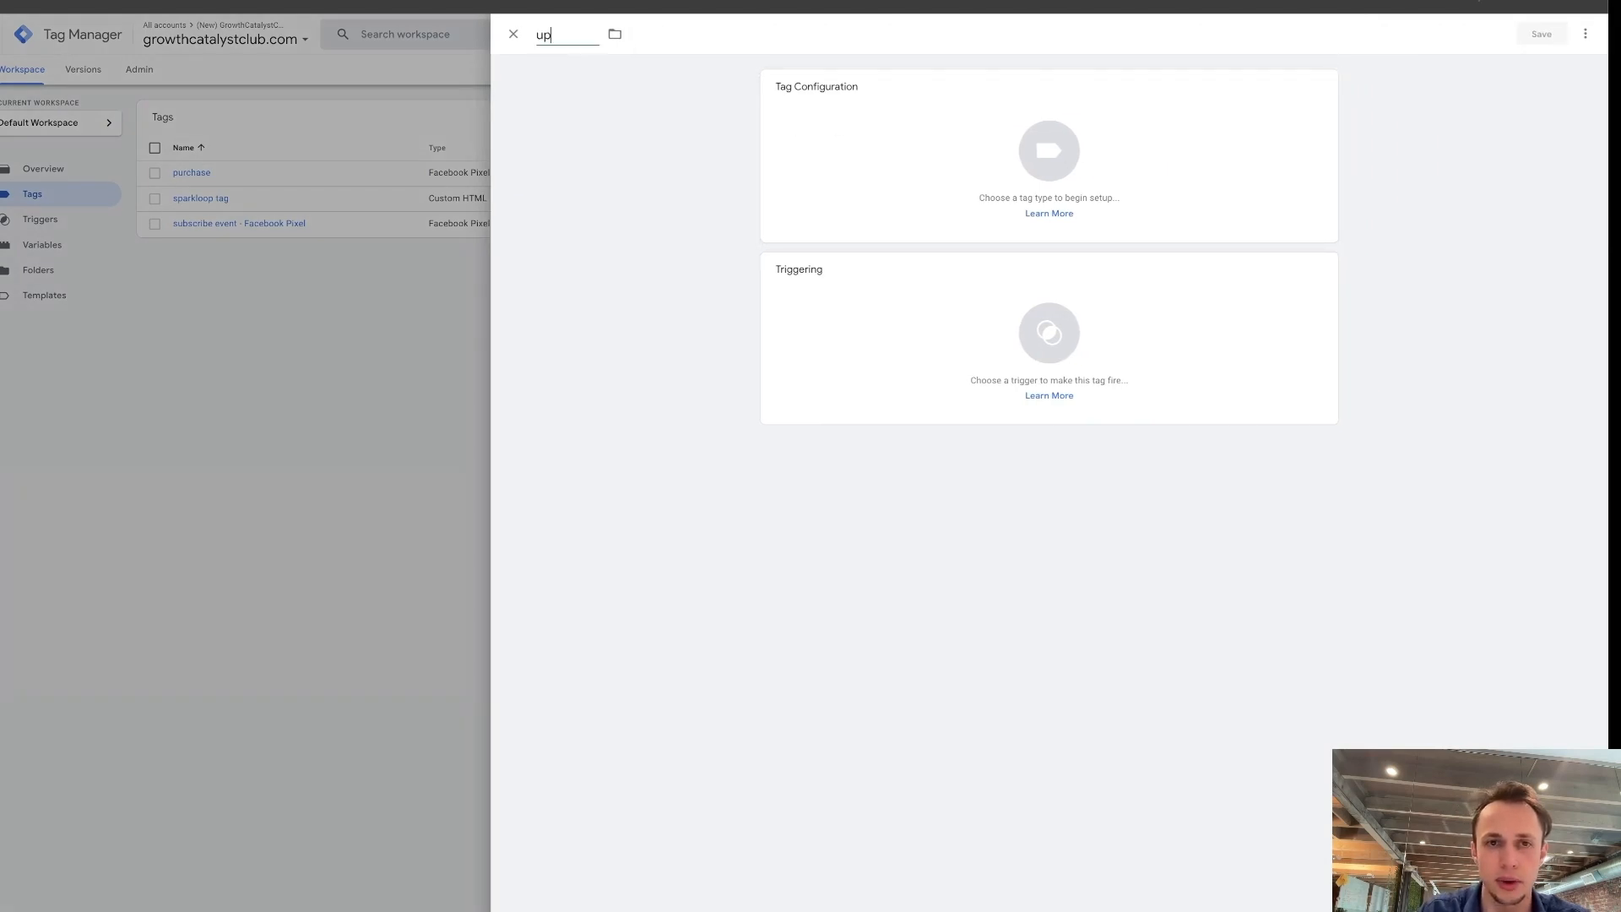
key(BackSpace)
key(BackSpace)
text(purchase)
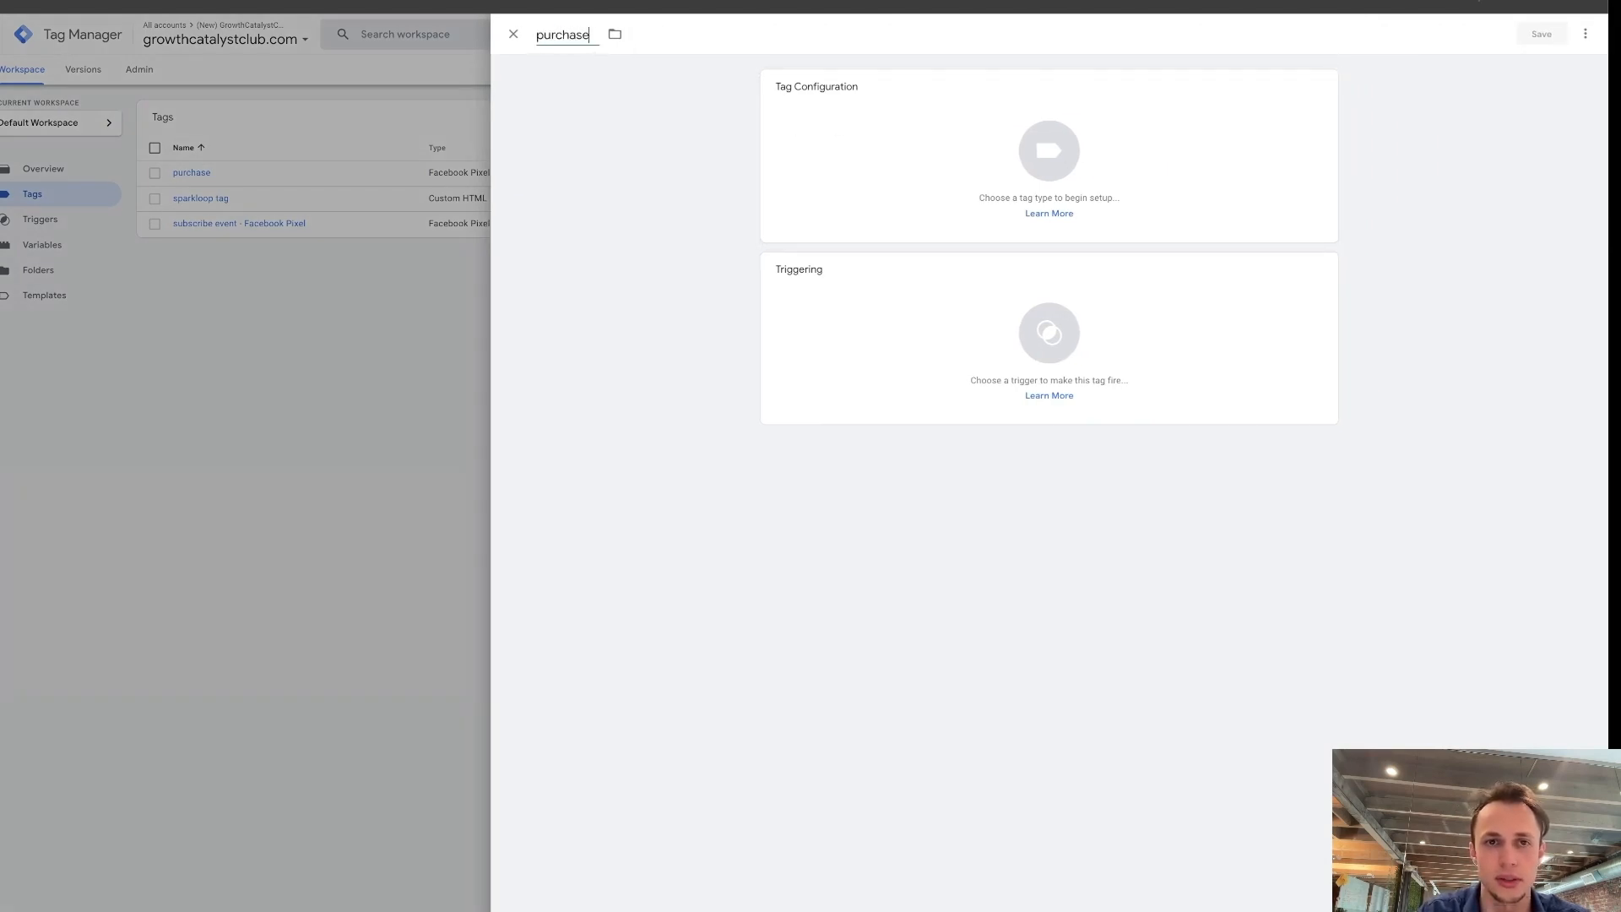
text(-test)
Search the available tag types for facebook and make the purchase-test tag a Facebook Pixel tag.
click(869, 133)
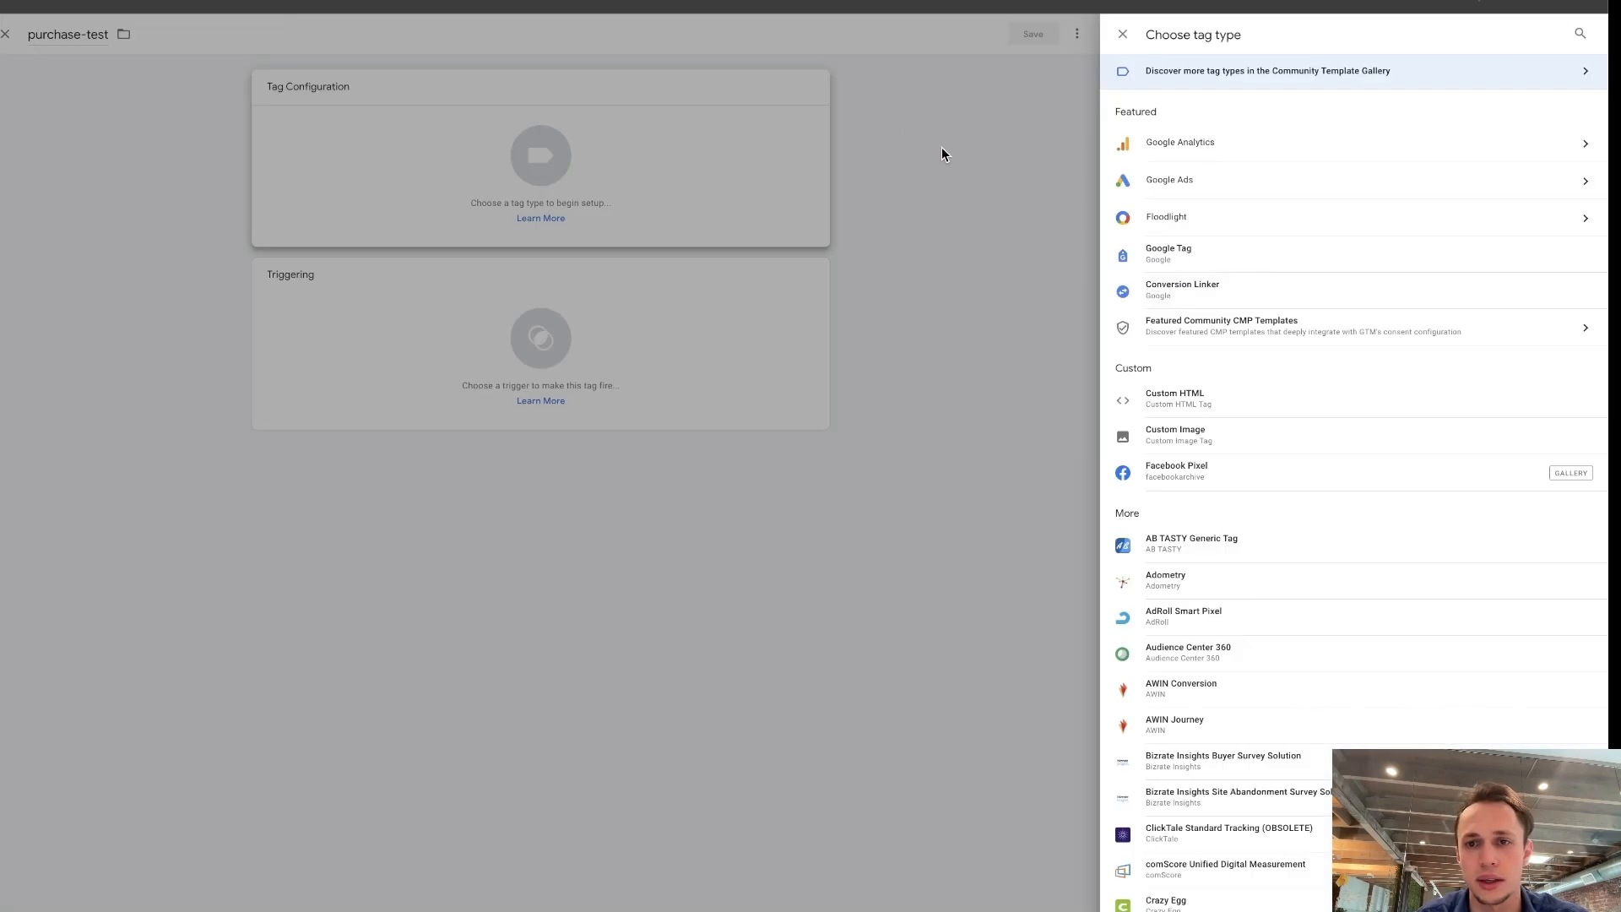
scroll(1270, 407, down, 8)
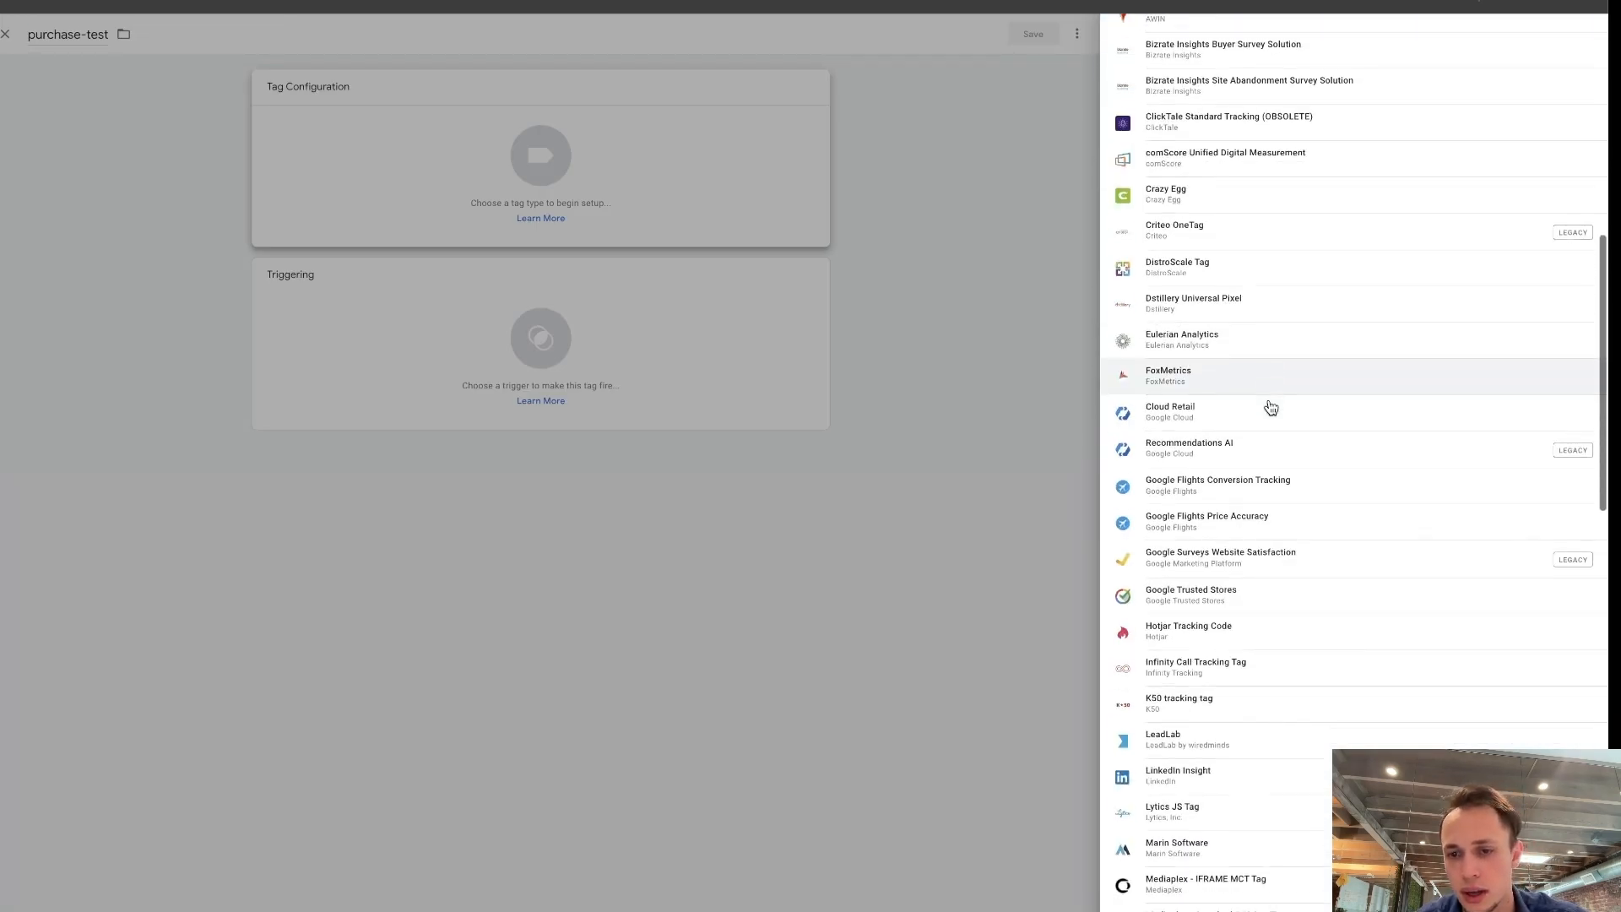
scroll(1270, 408, up, 8)
key(ctrl+f)
text(facebook)
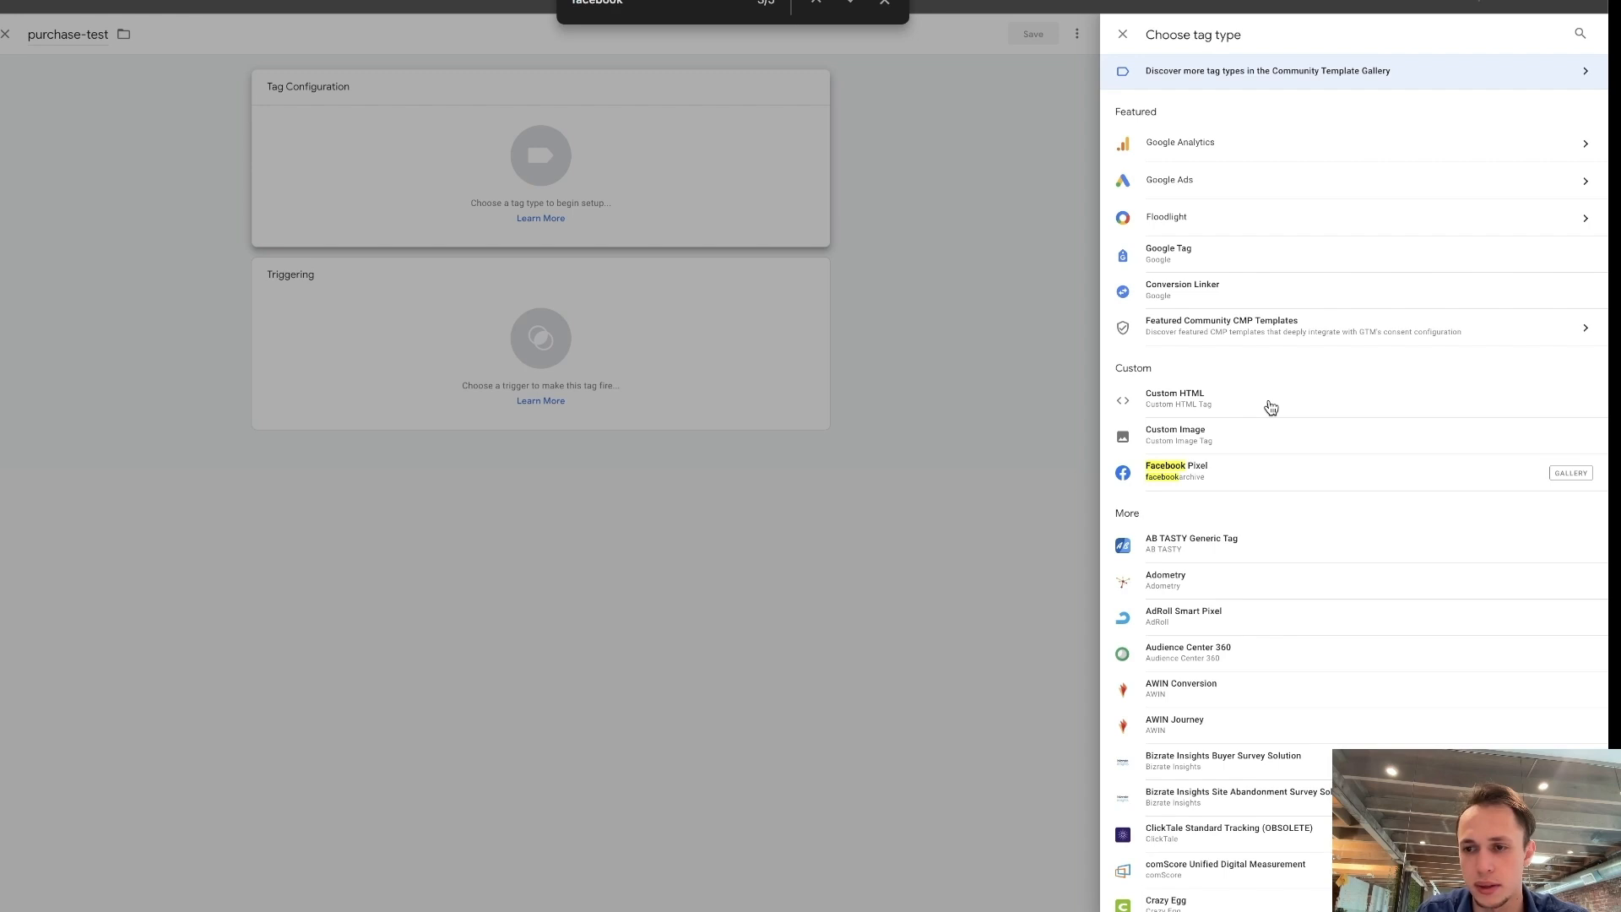
click(1342, 477)
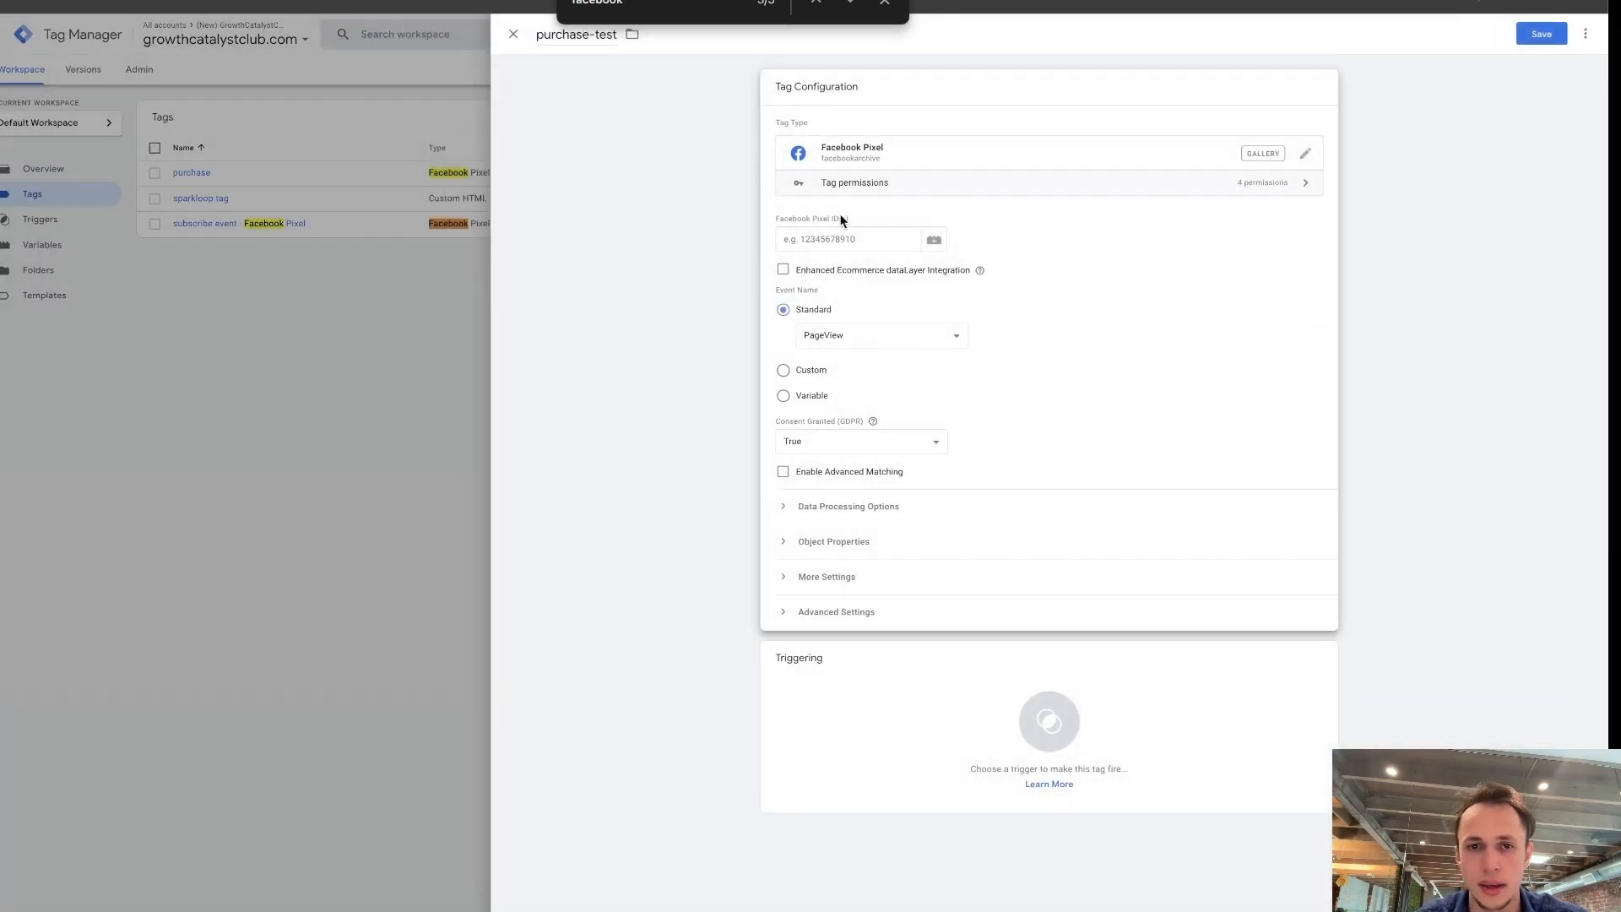
Use the meta pixel variable as the tag's Facebook Pixel ID and choose Purchase as its standard event.
click(867, 240)
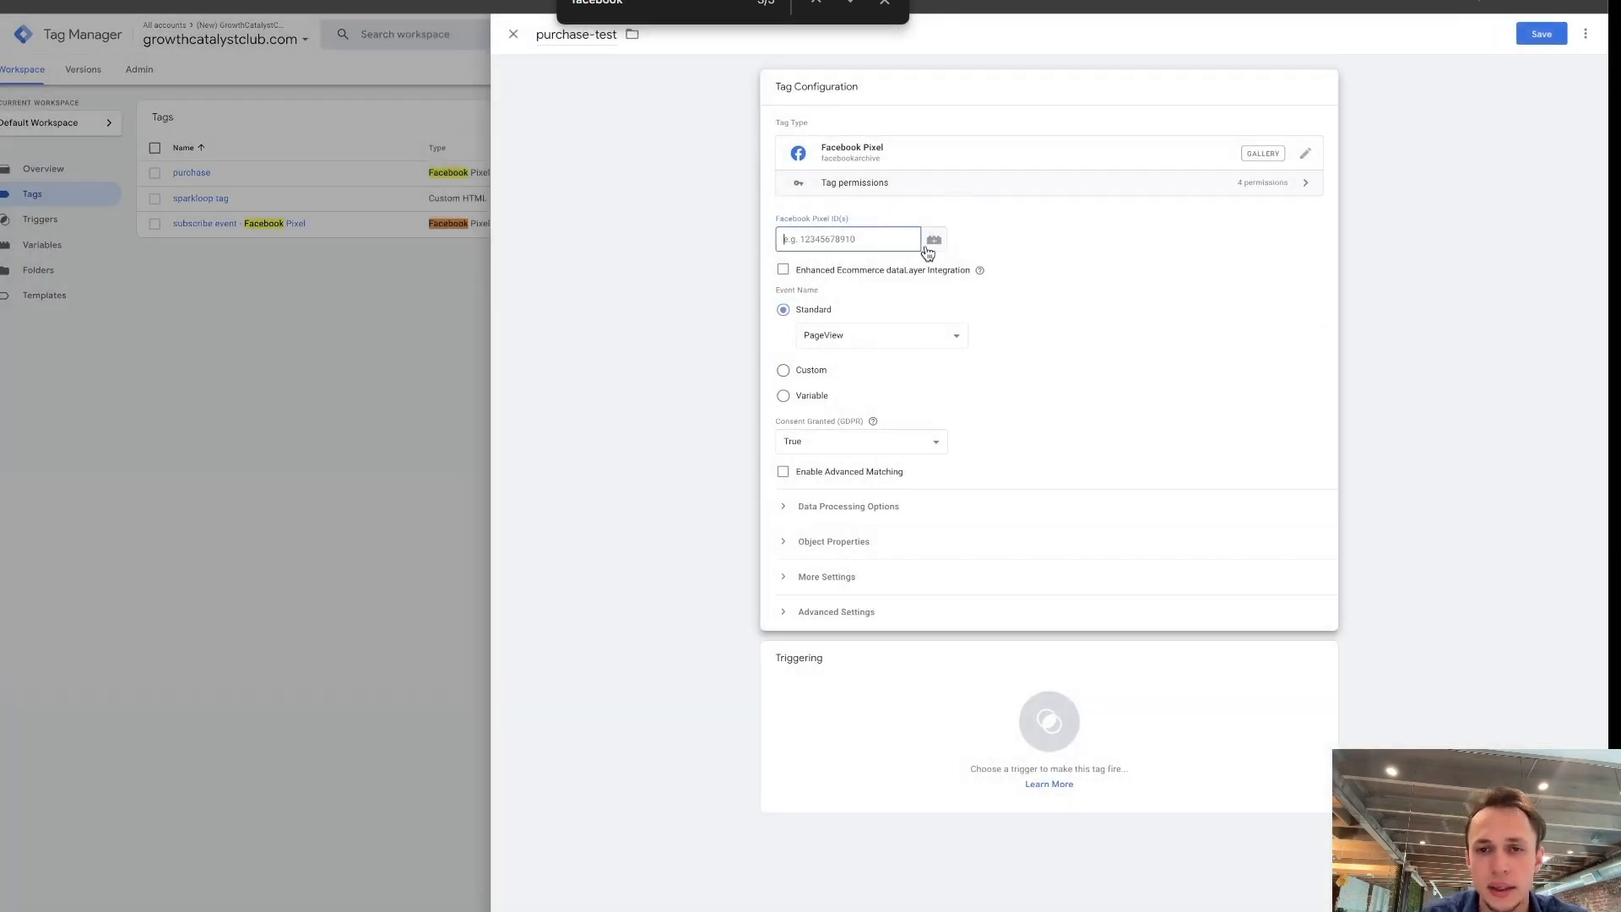
click(933, 242)
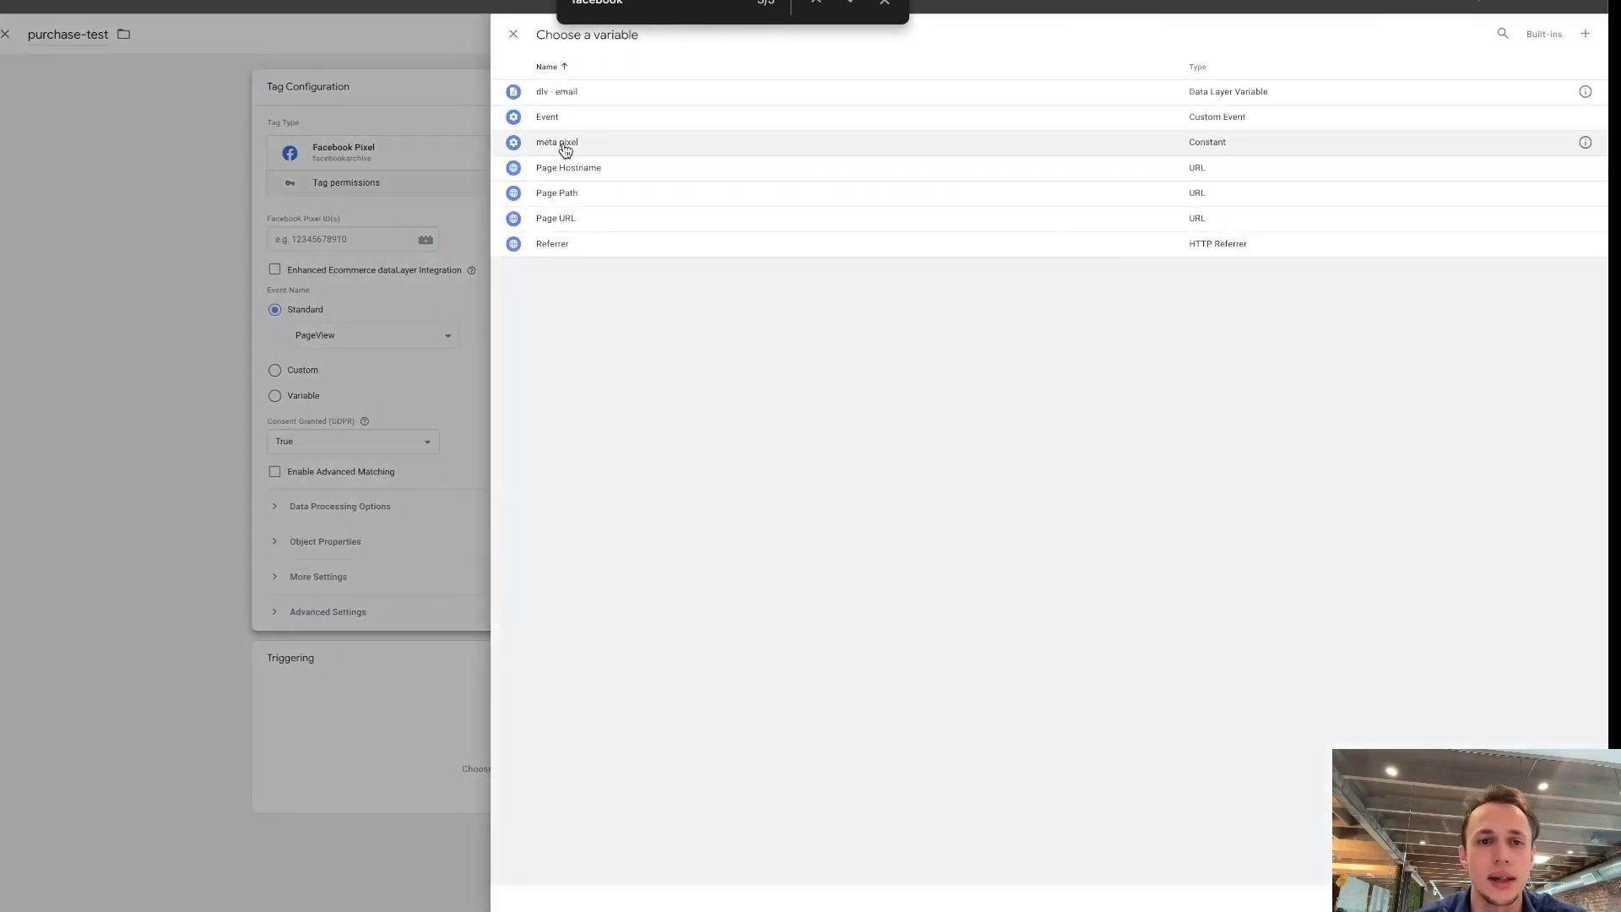
click(562, 145)
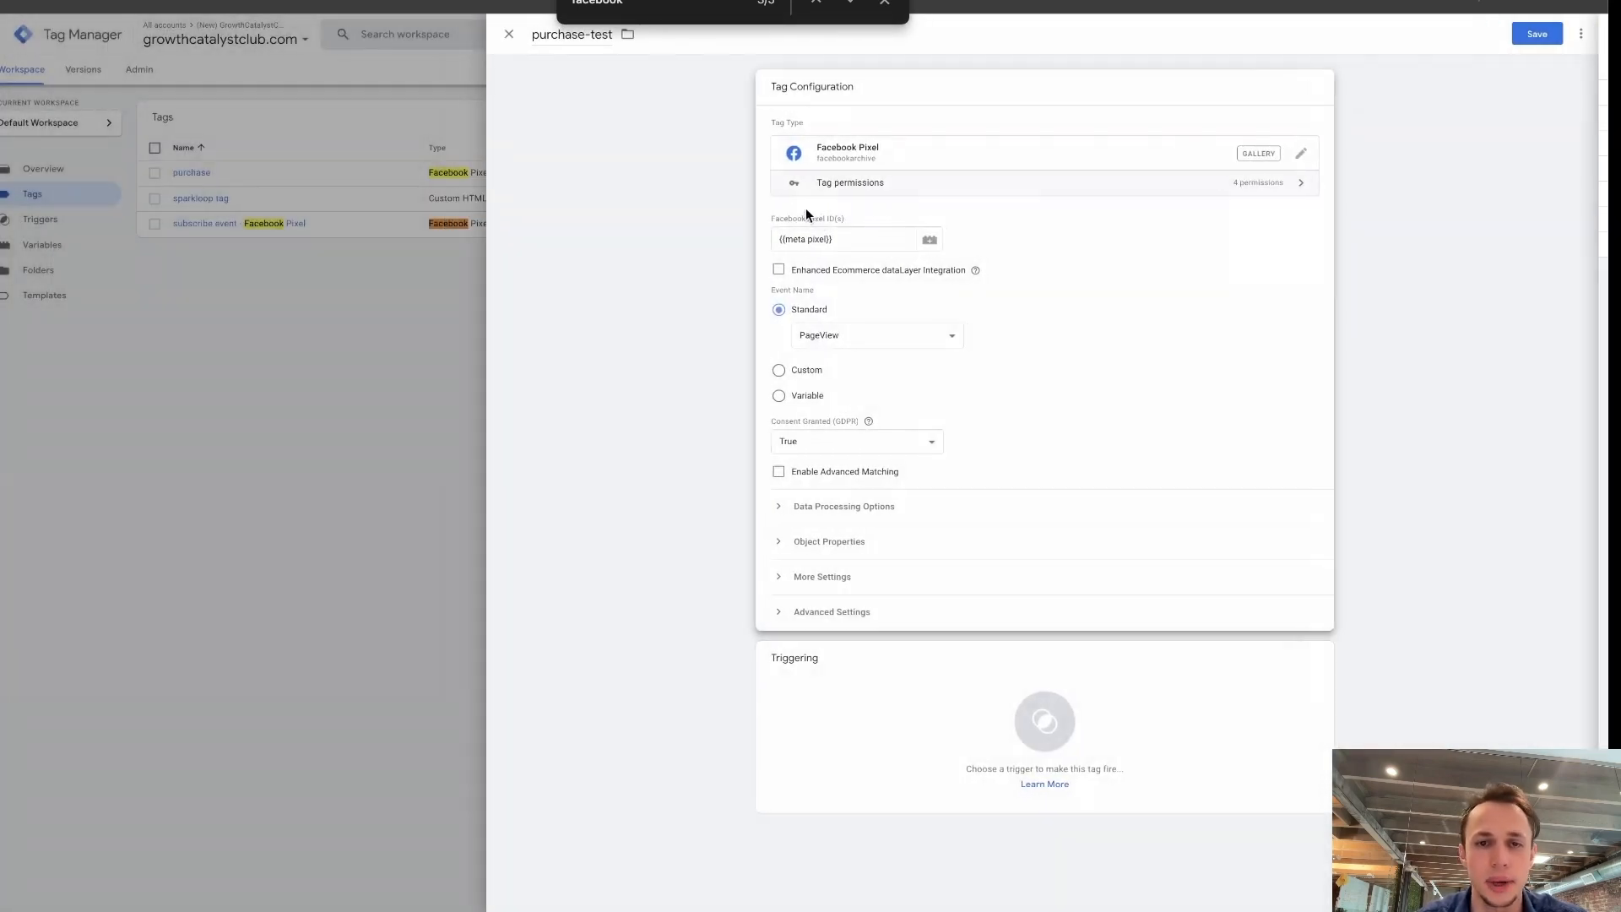
click(845, 335)
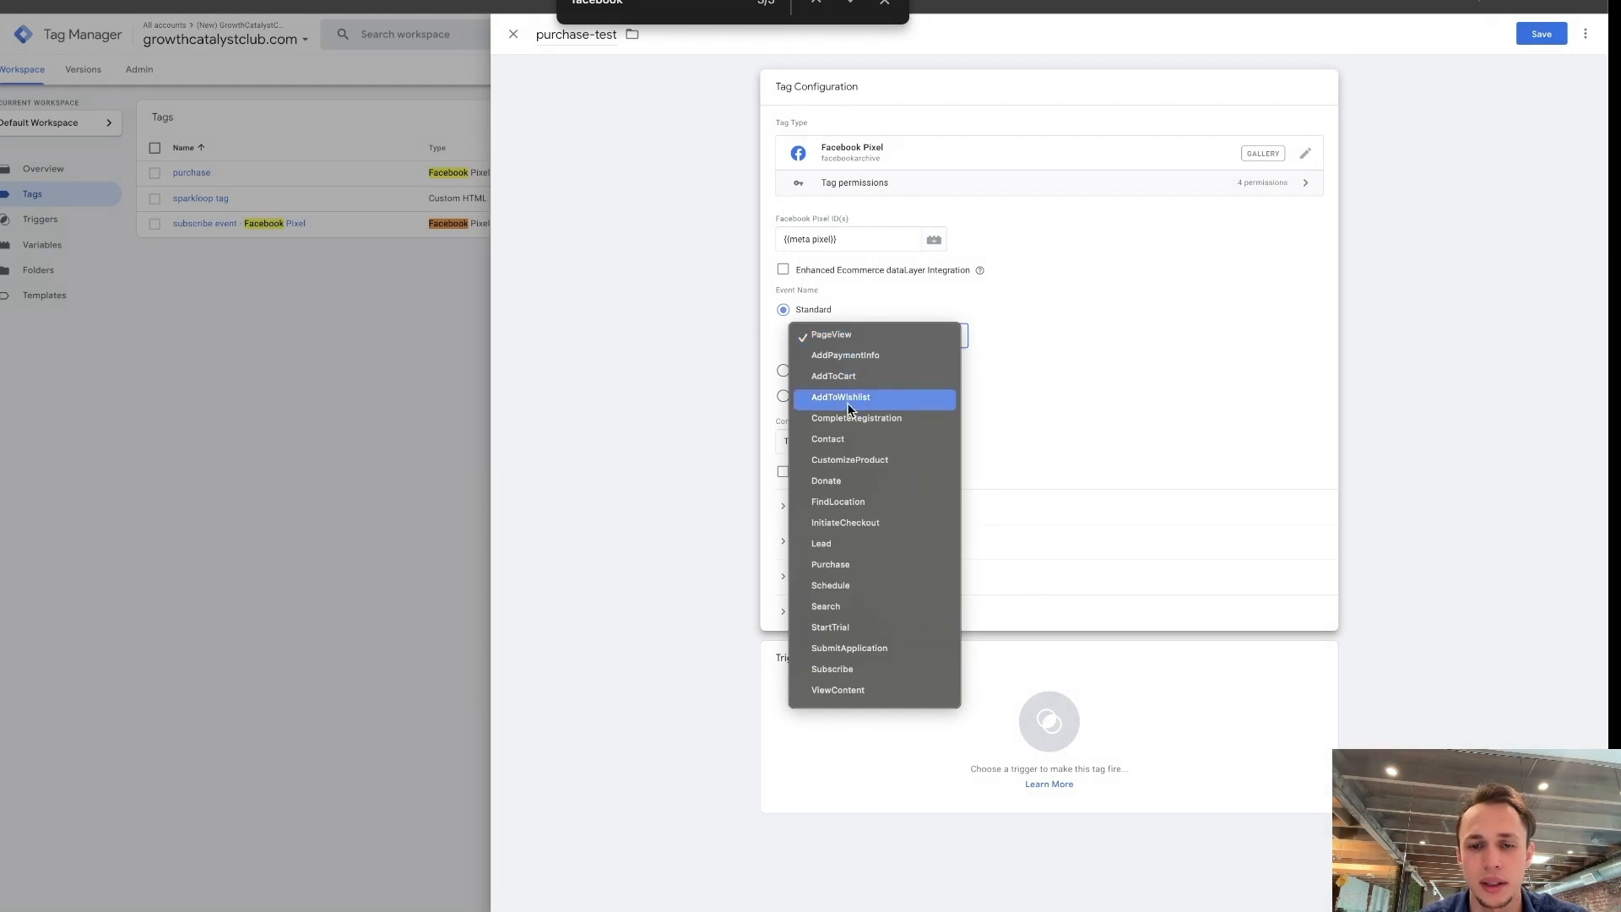
click(879, 566)
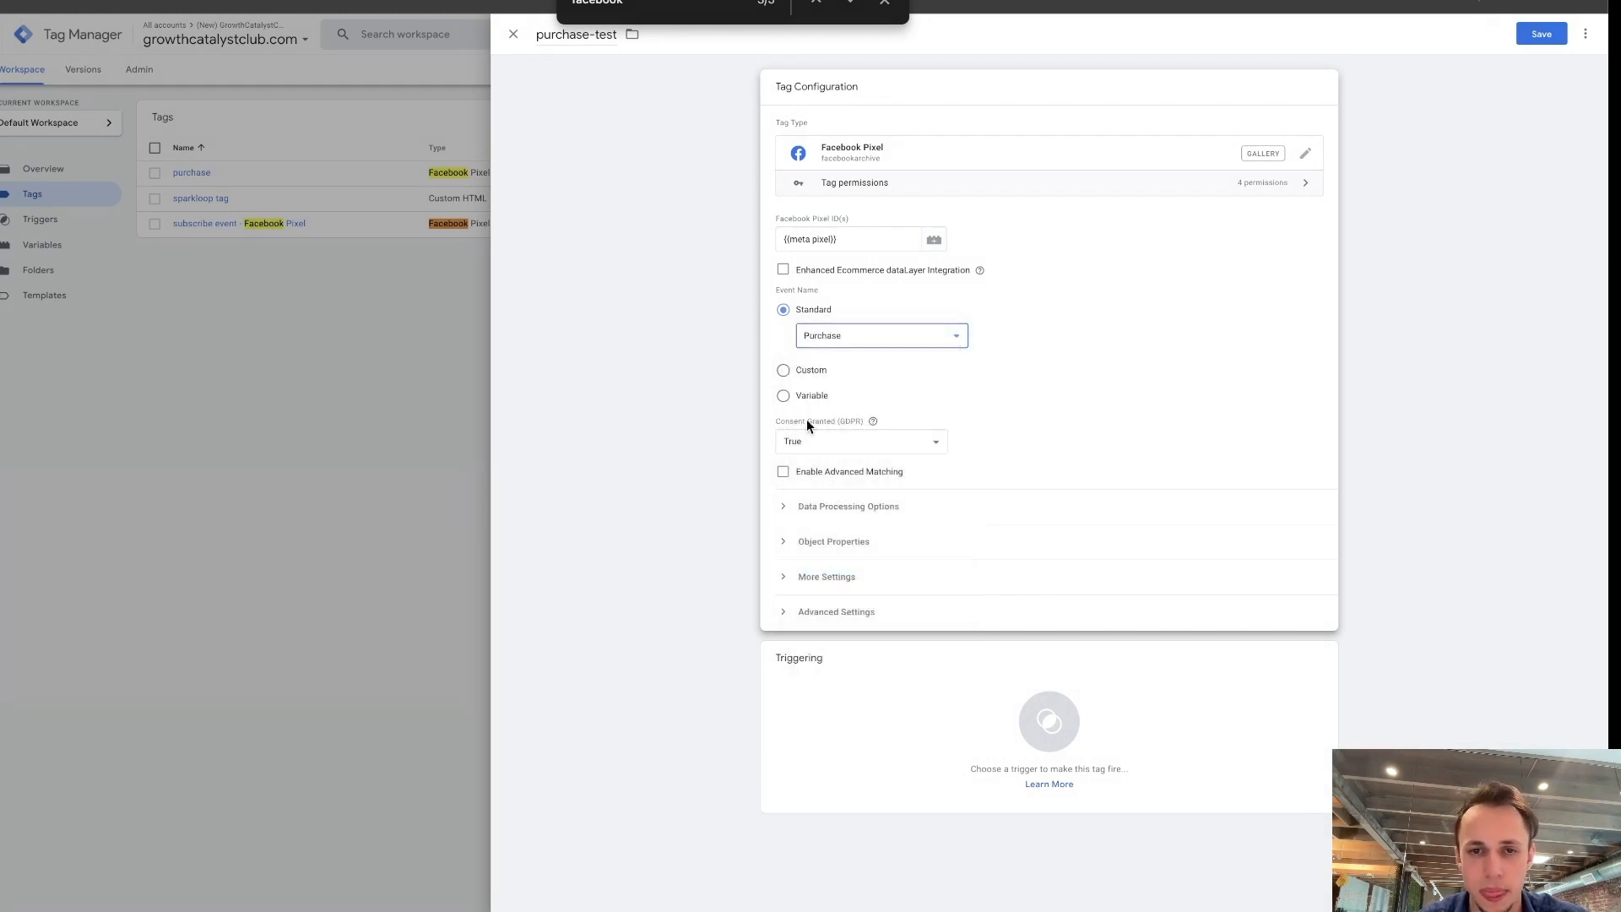
Enable Advanced Matching and add an Email customer information parameter that takes its value from the dlv - email variable.
click(784, 476)
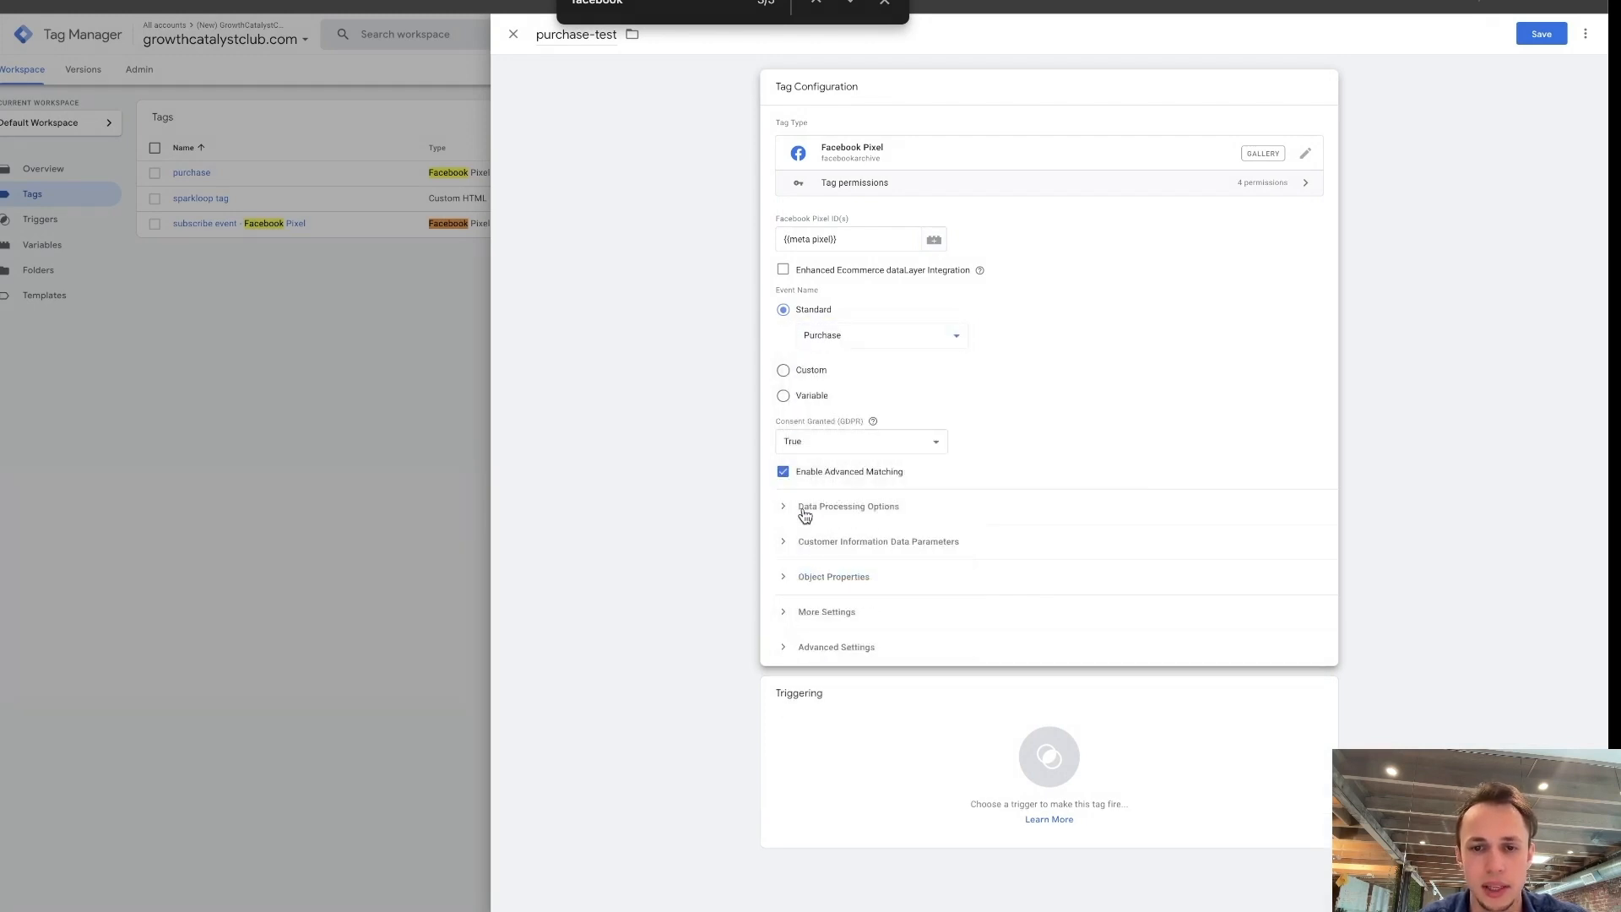
click(813, 514)
click(815, 590)
click(868, 632)
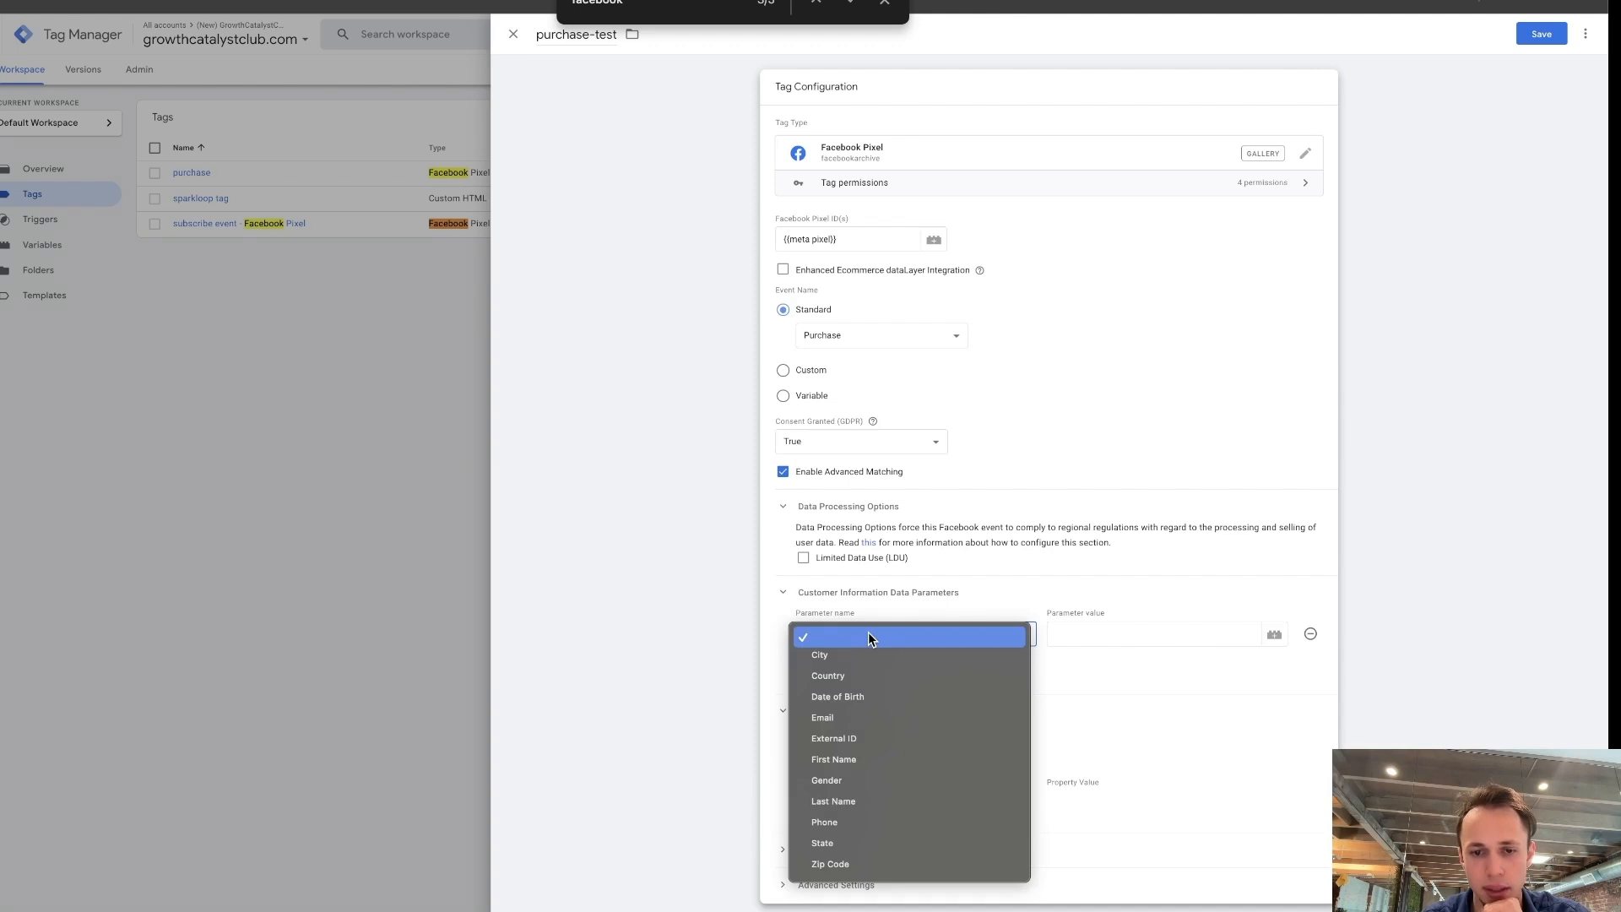
click(1009, 565)
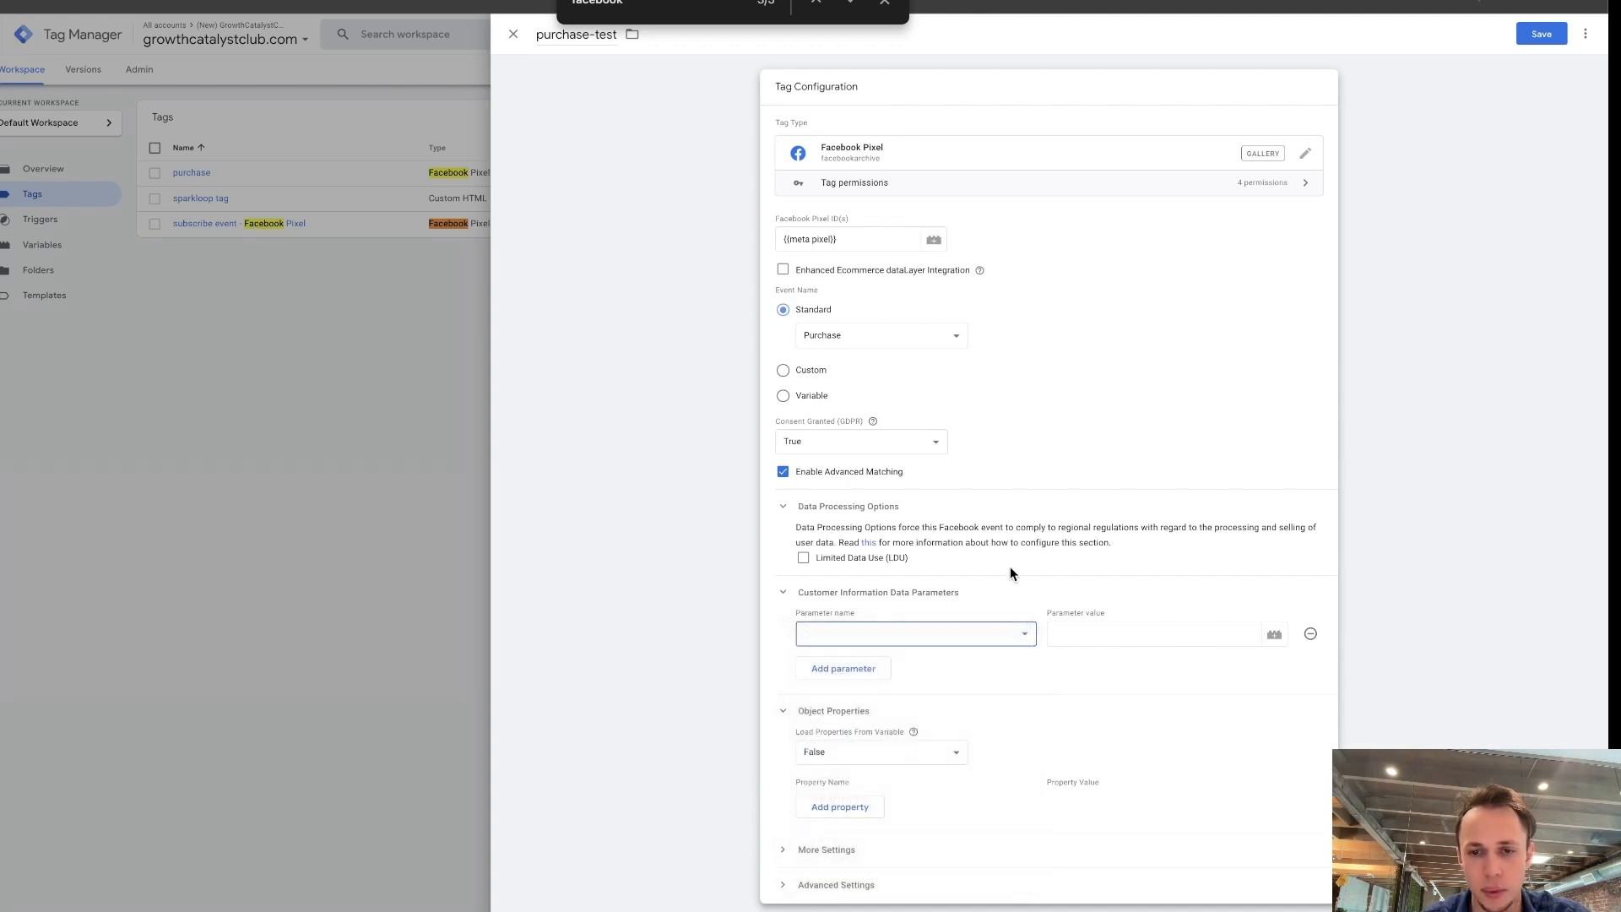
click(920, 626)
click(1029, 688)
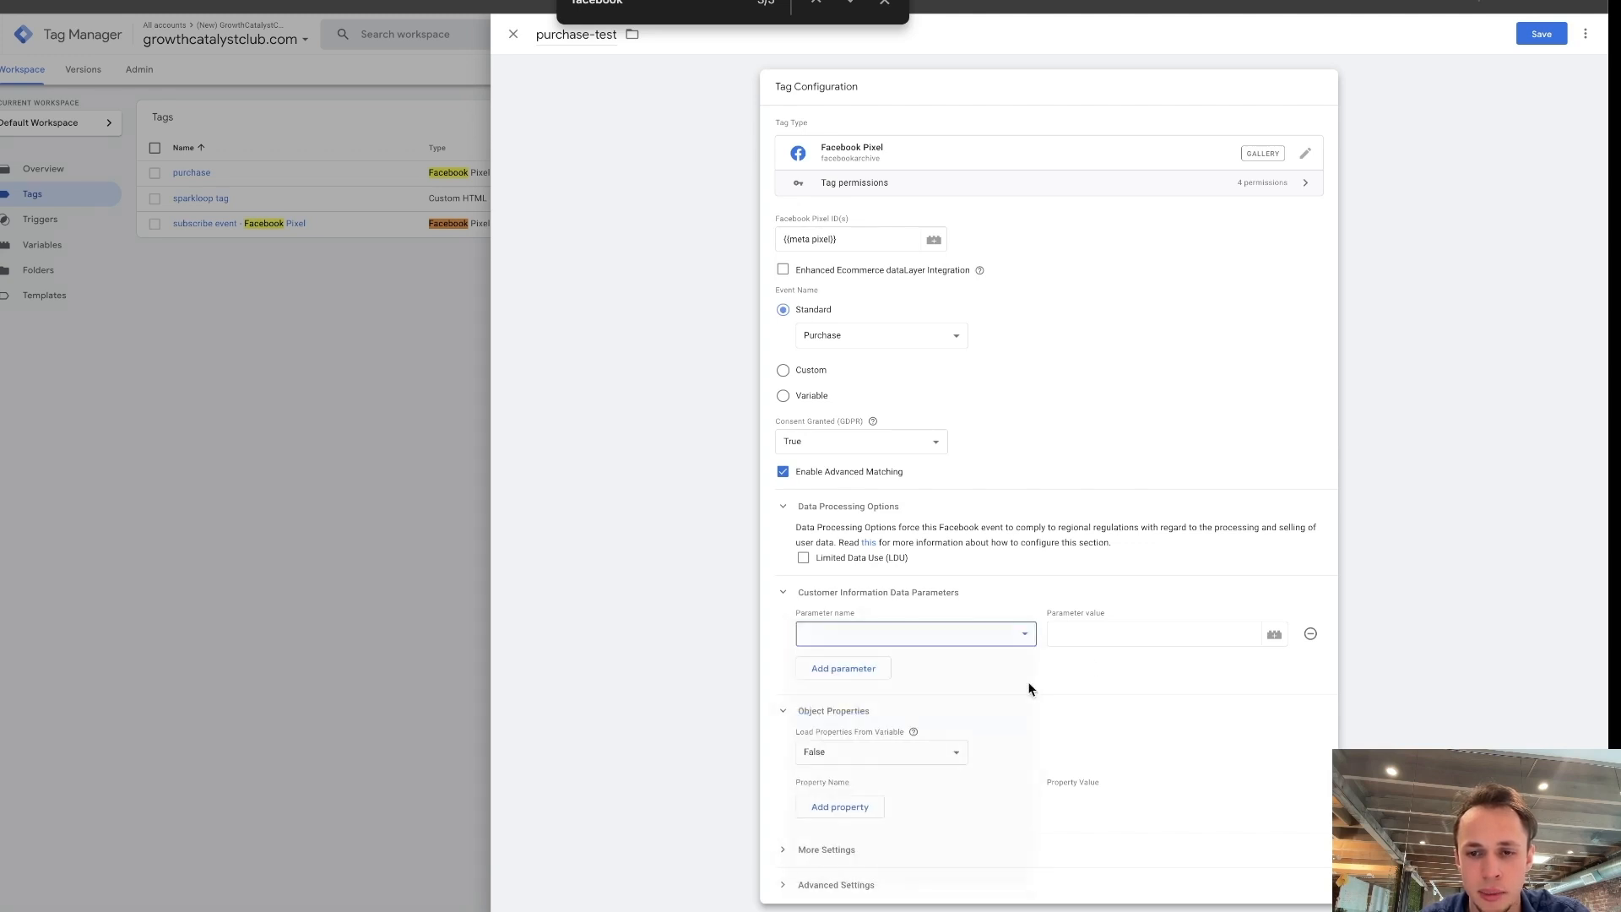
click(1140, 629)
click(1273, 633)
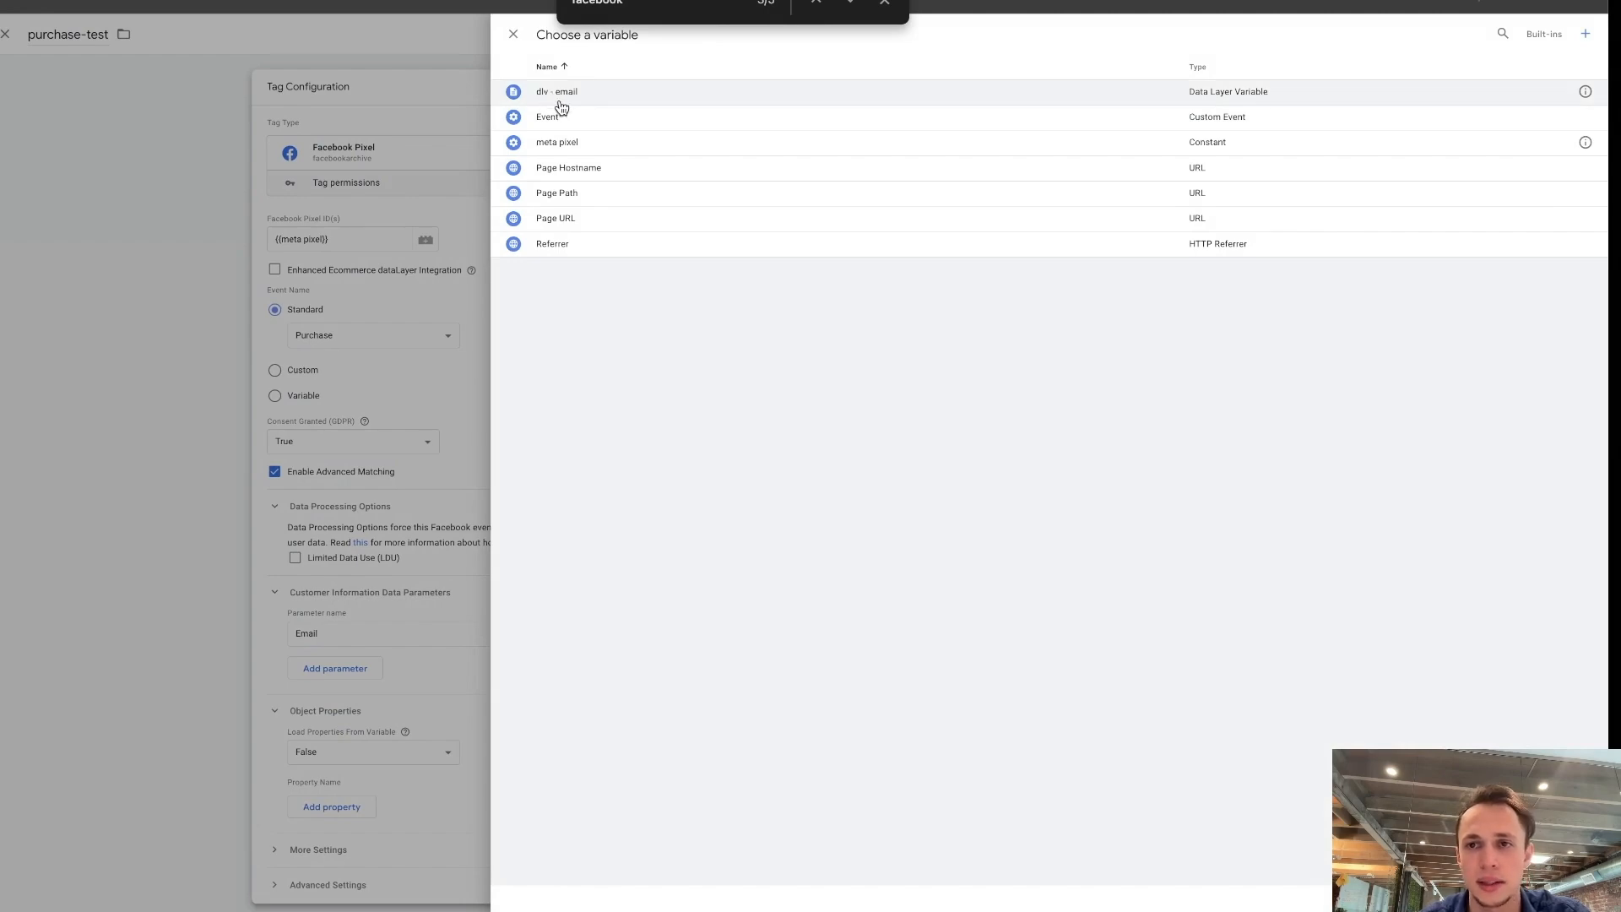
click(599, 95)
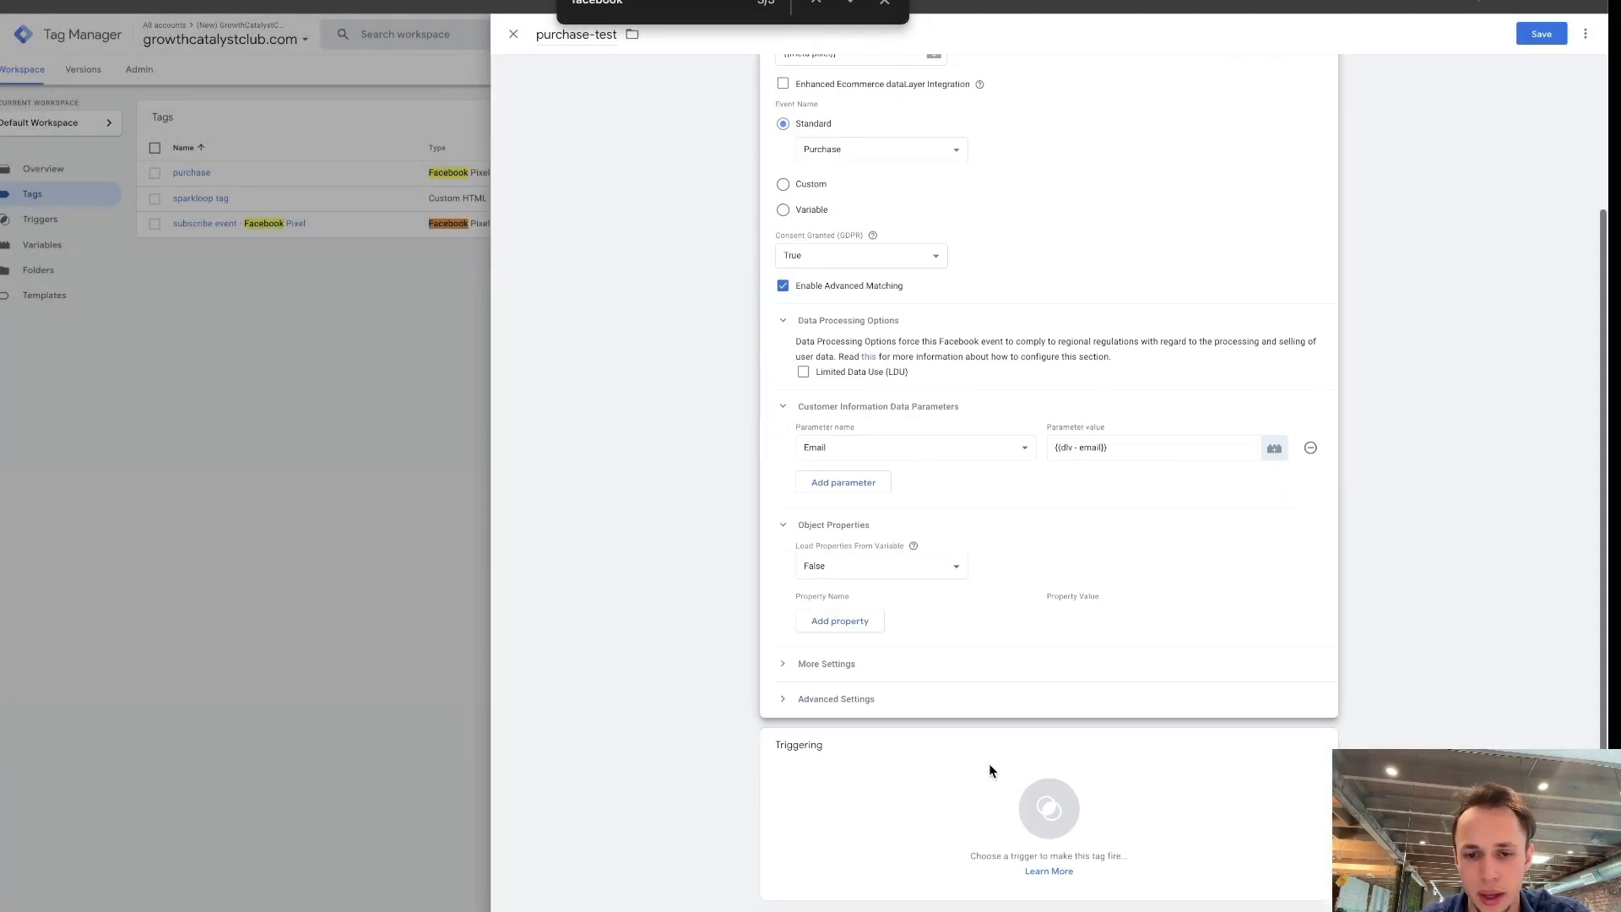
Look through the tag's additional and advanced settings, then assign the Paid Upgrade trigger as its firing trigger.
click(844, 703)
click(842, 667)
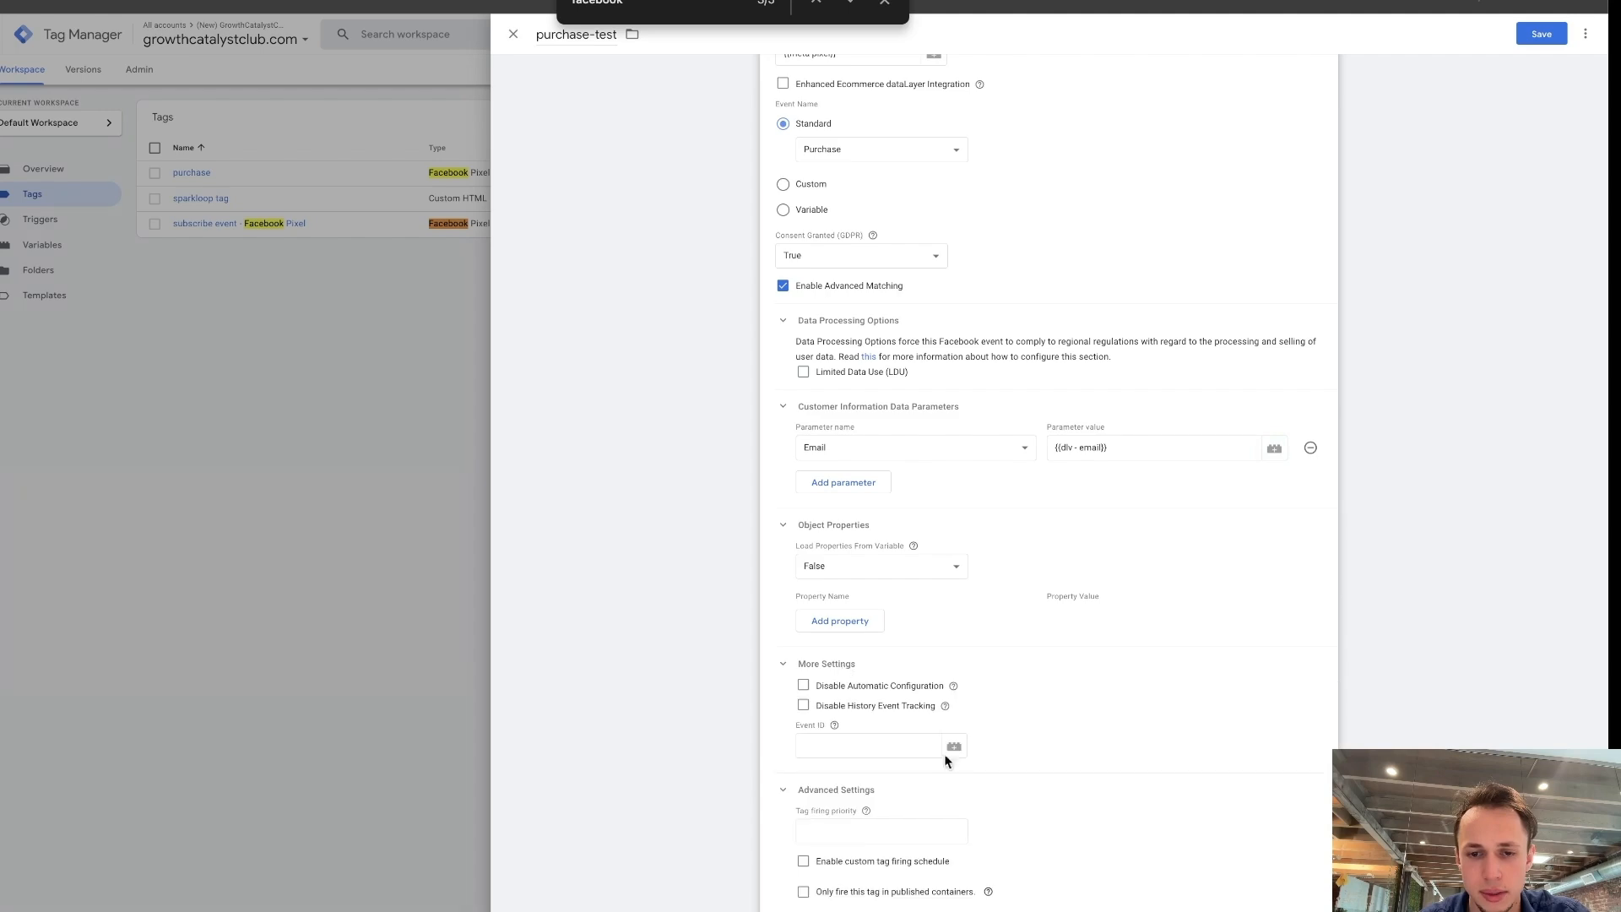
scroll(946, 761, down, 2)
scroll(985, 644, down, 2)
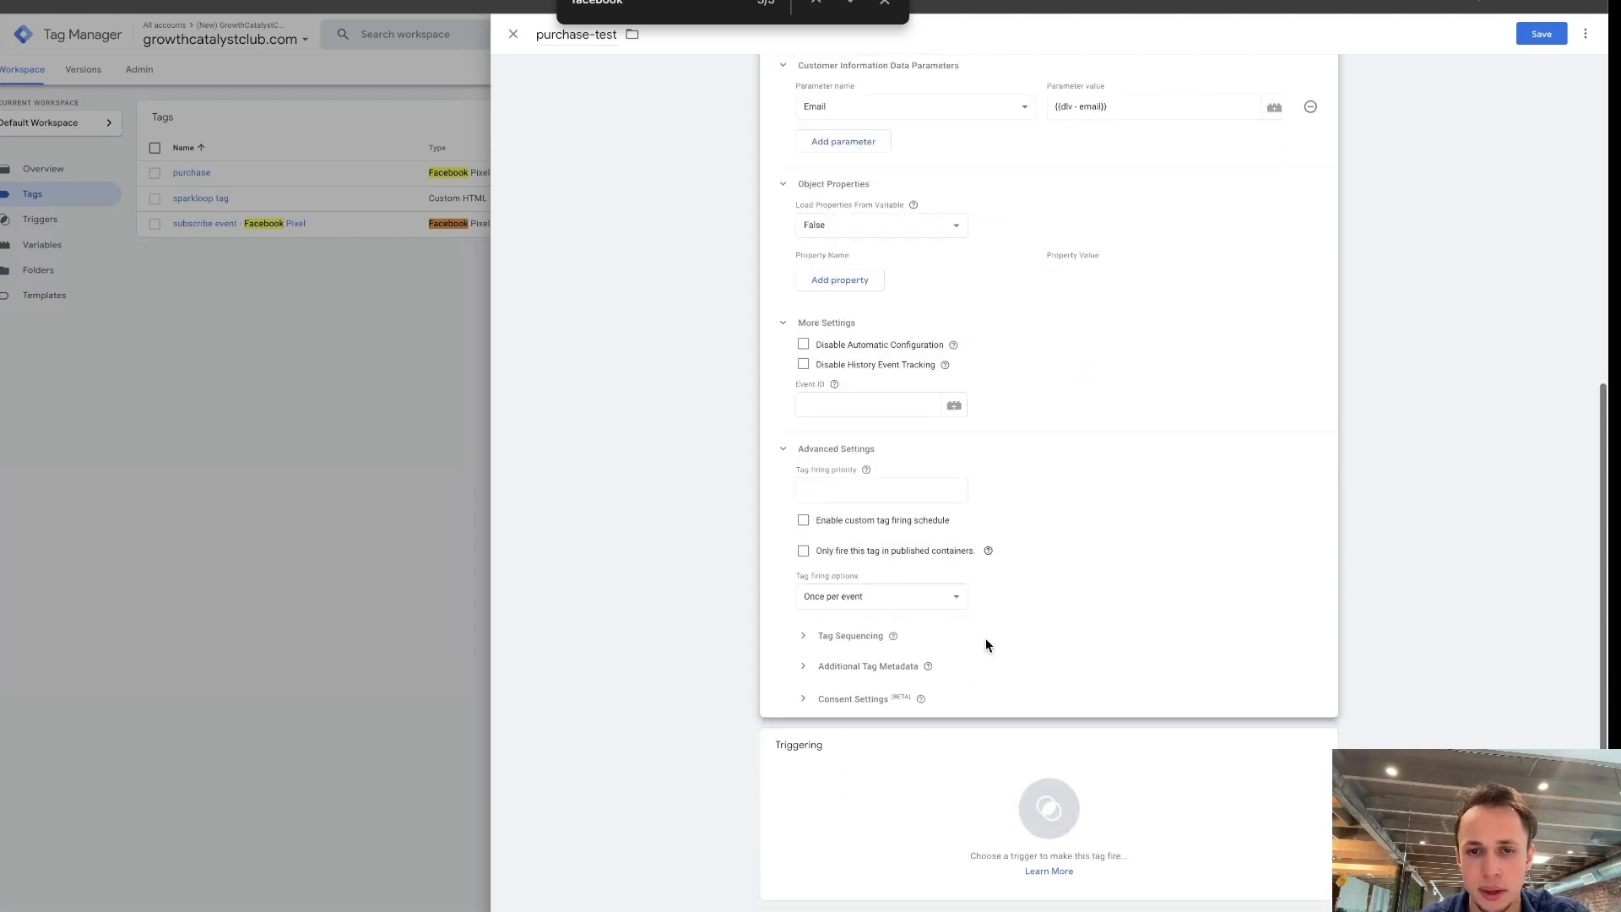
click(906, 810)
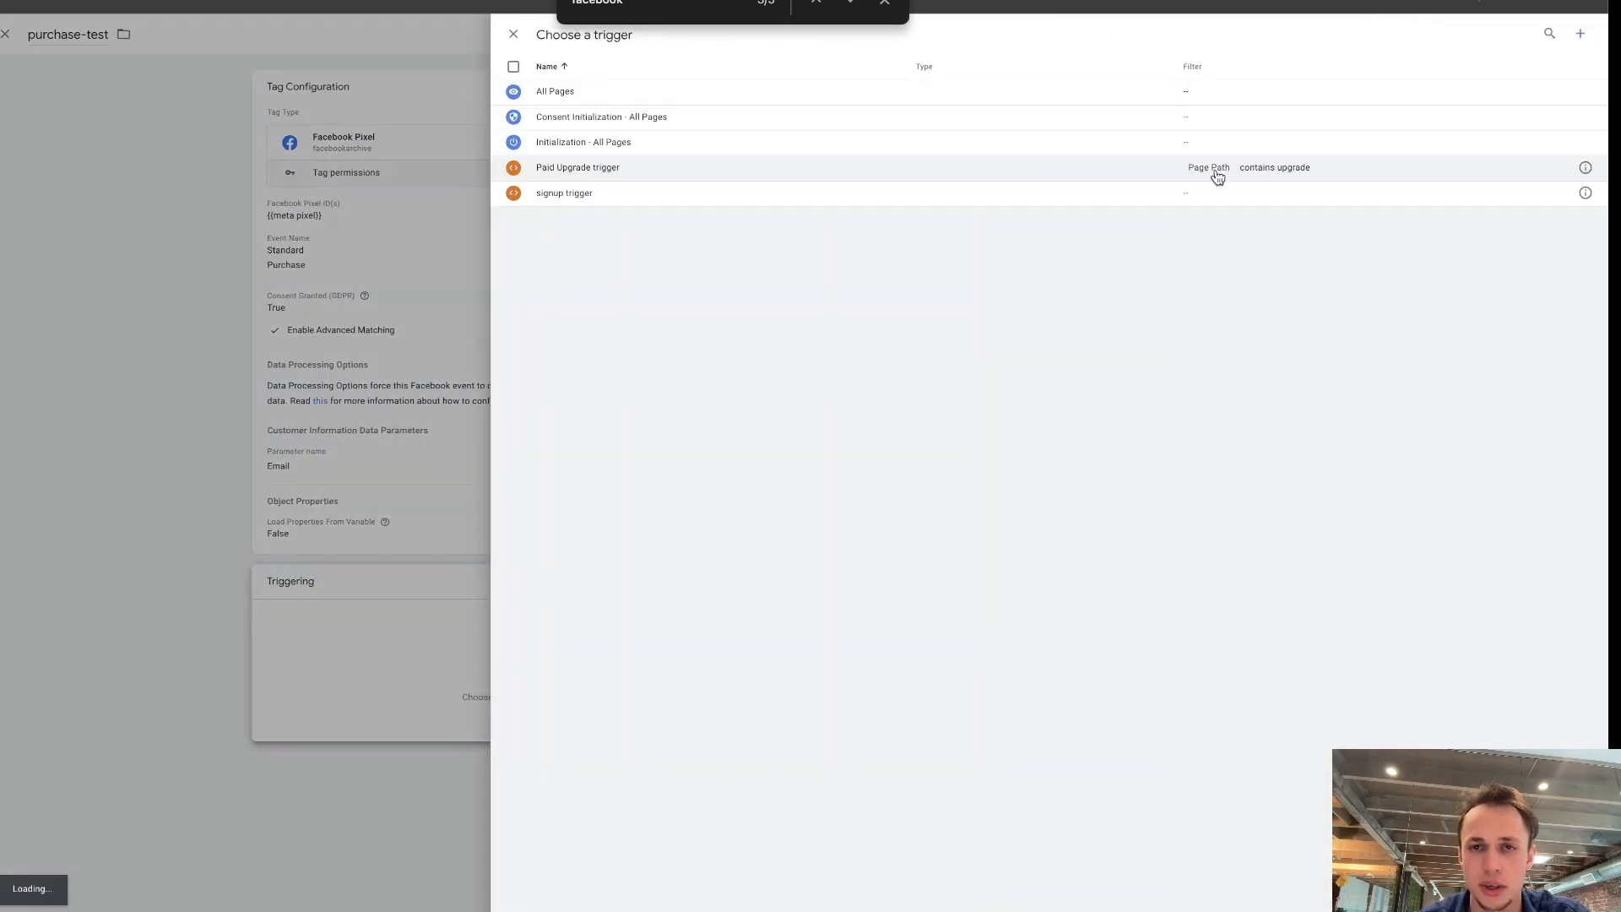
click(626, 179)
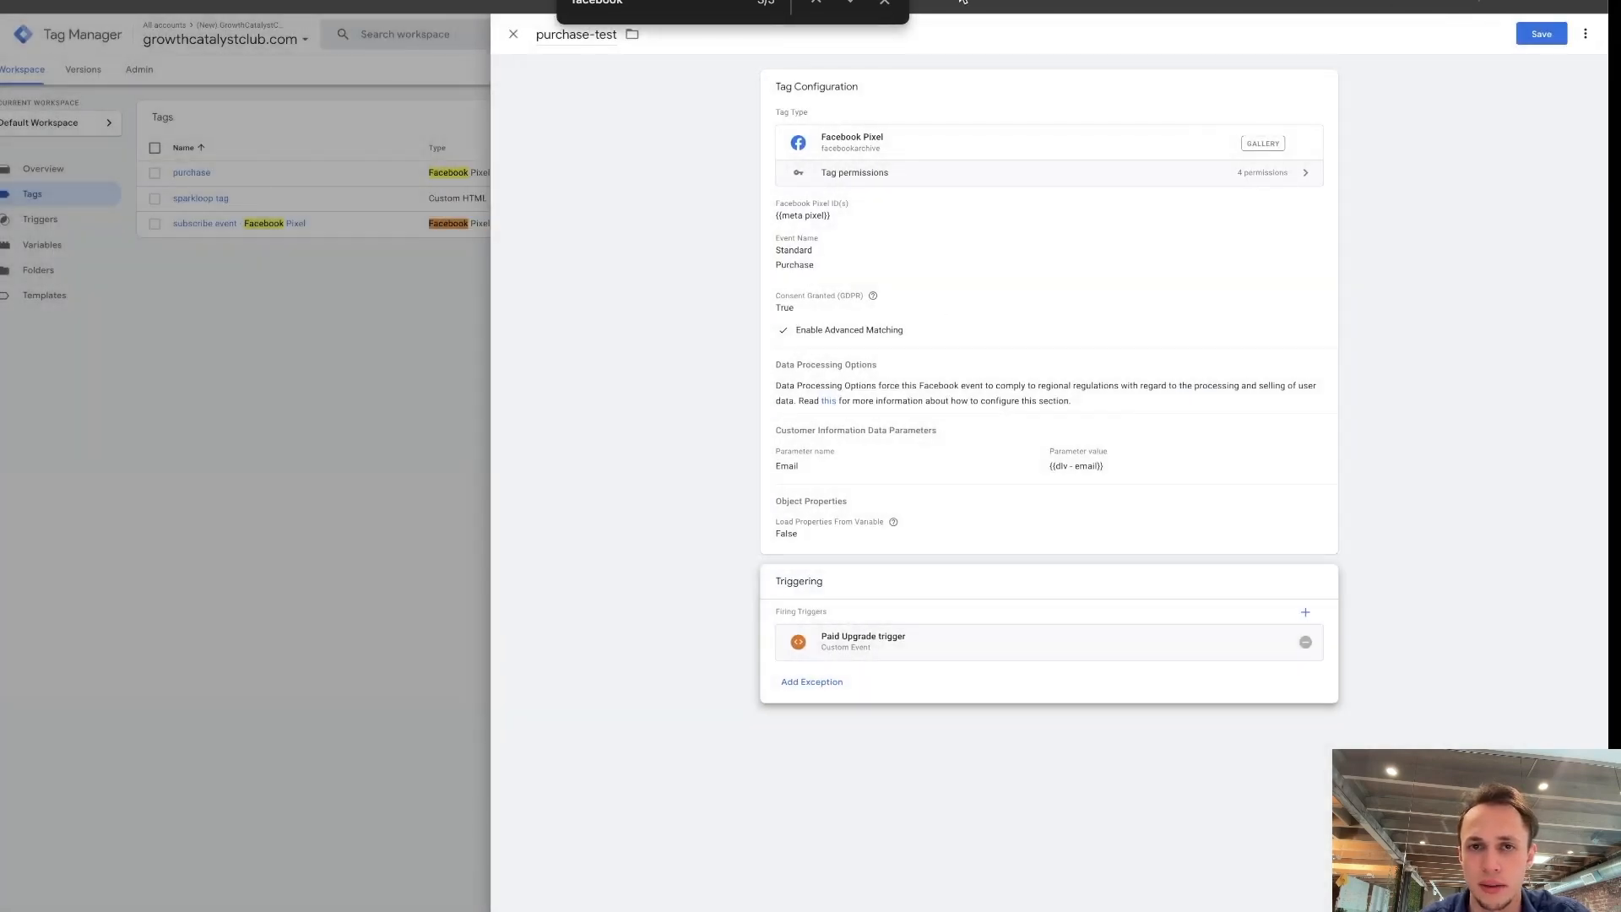
Close the purchase-test tag and discard its unsaved changes.
click(886, 4)
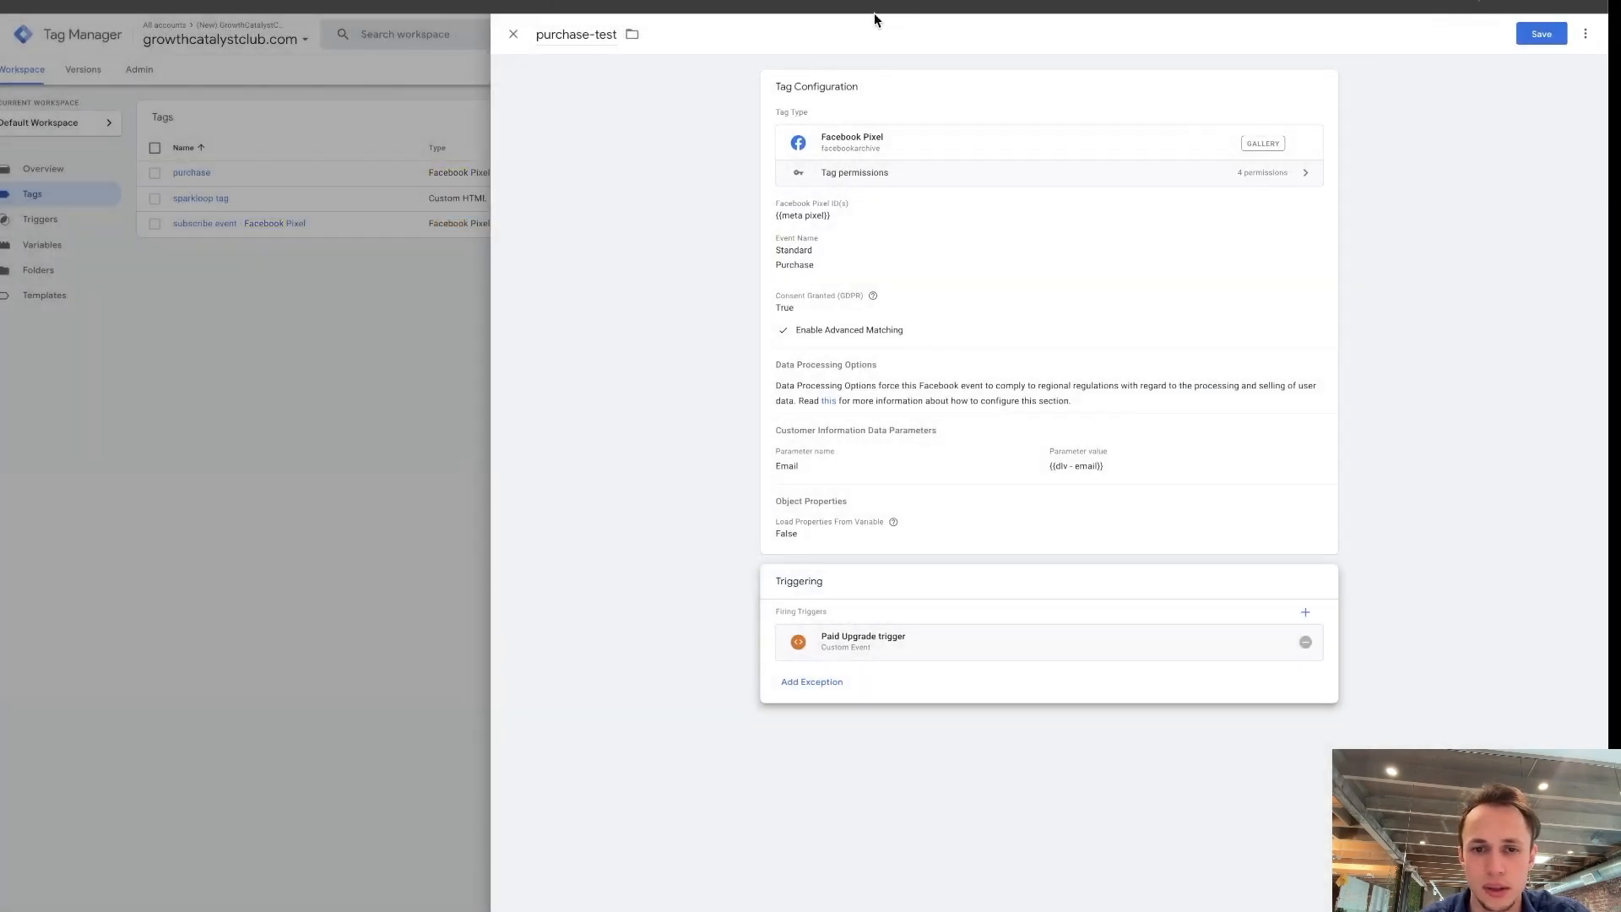
click(512, 34)
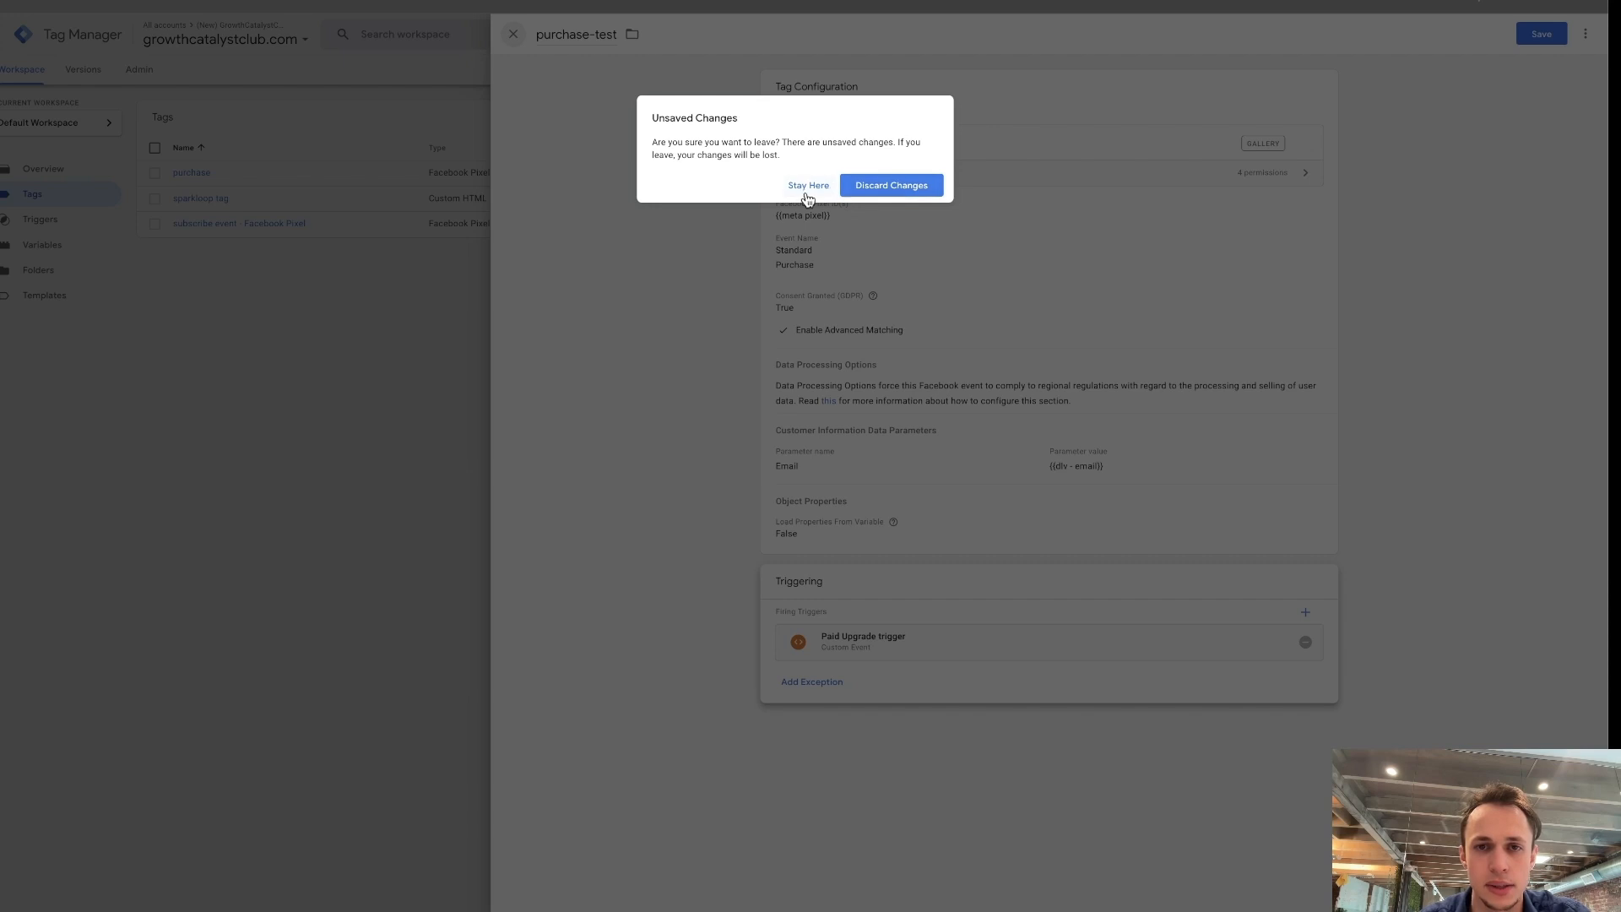
click(886, 187)
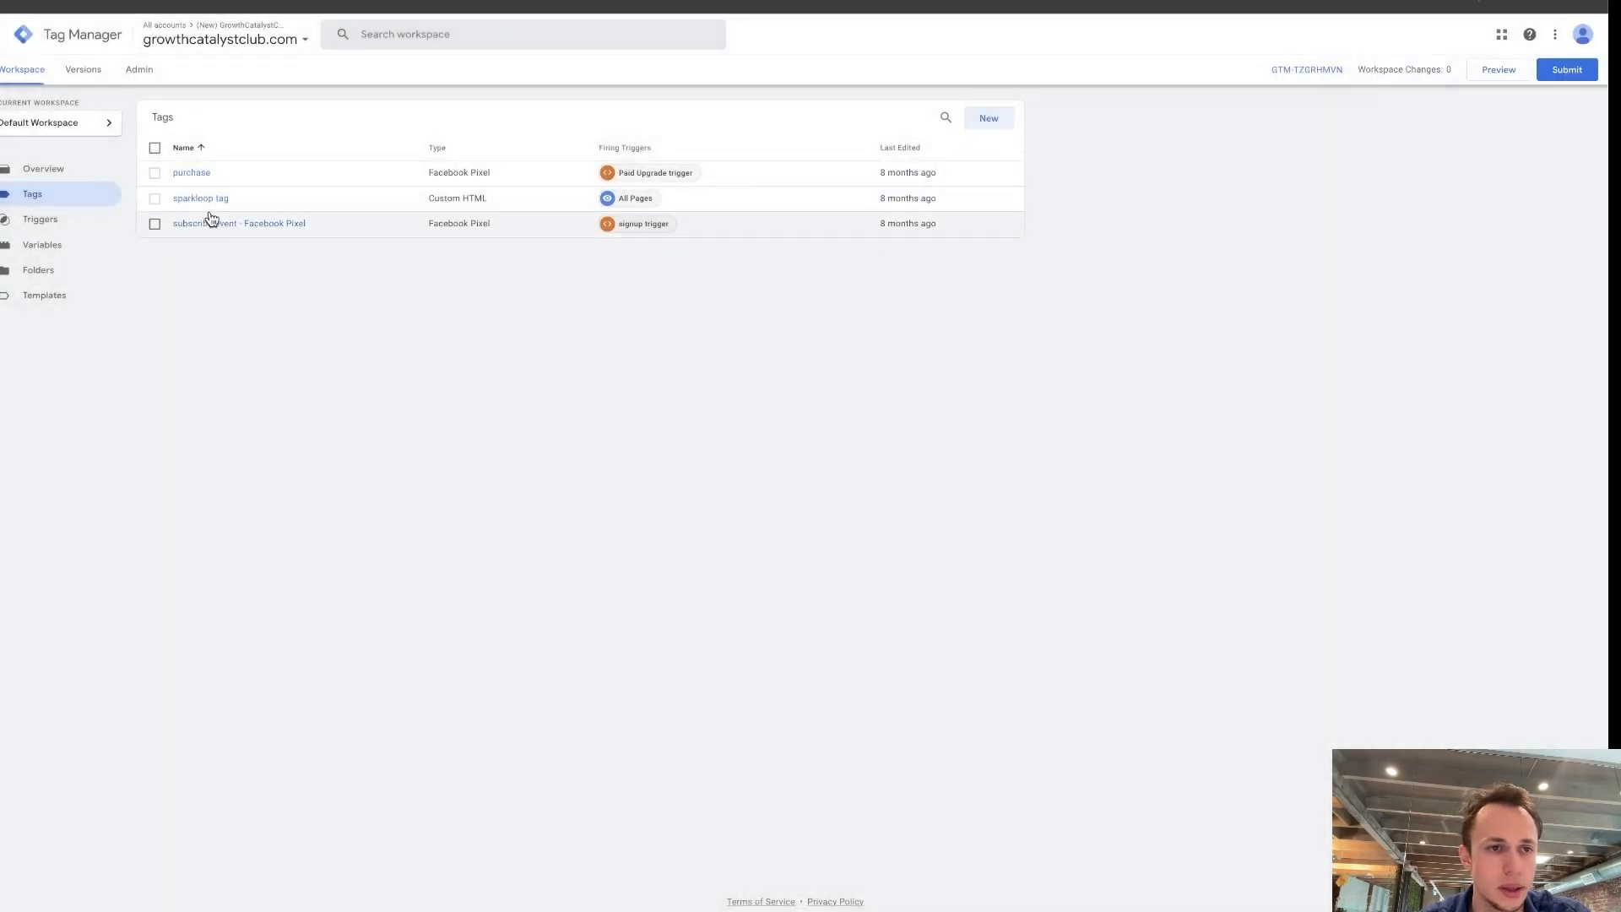
Examine the existing purchase tag's data processing, customer information, object property and advanced settings, then return to the tag list.
click(202, 173)
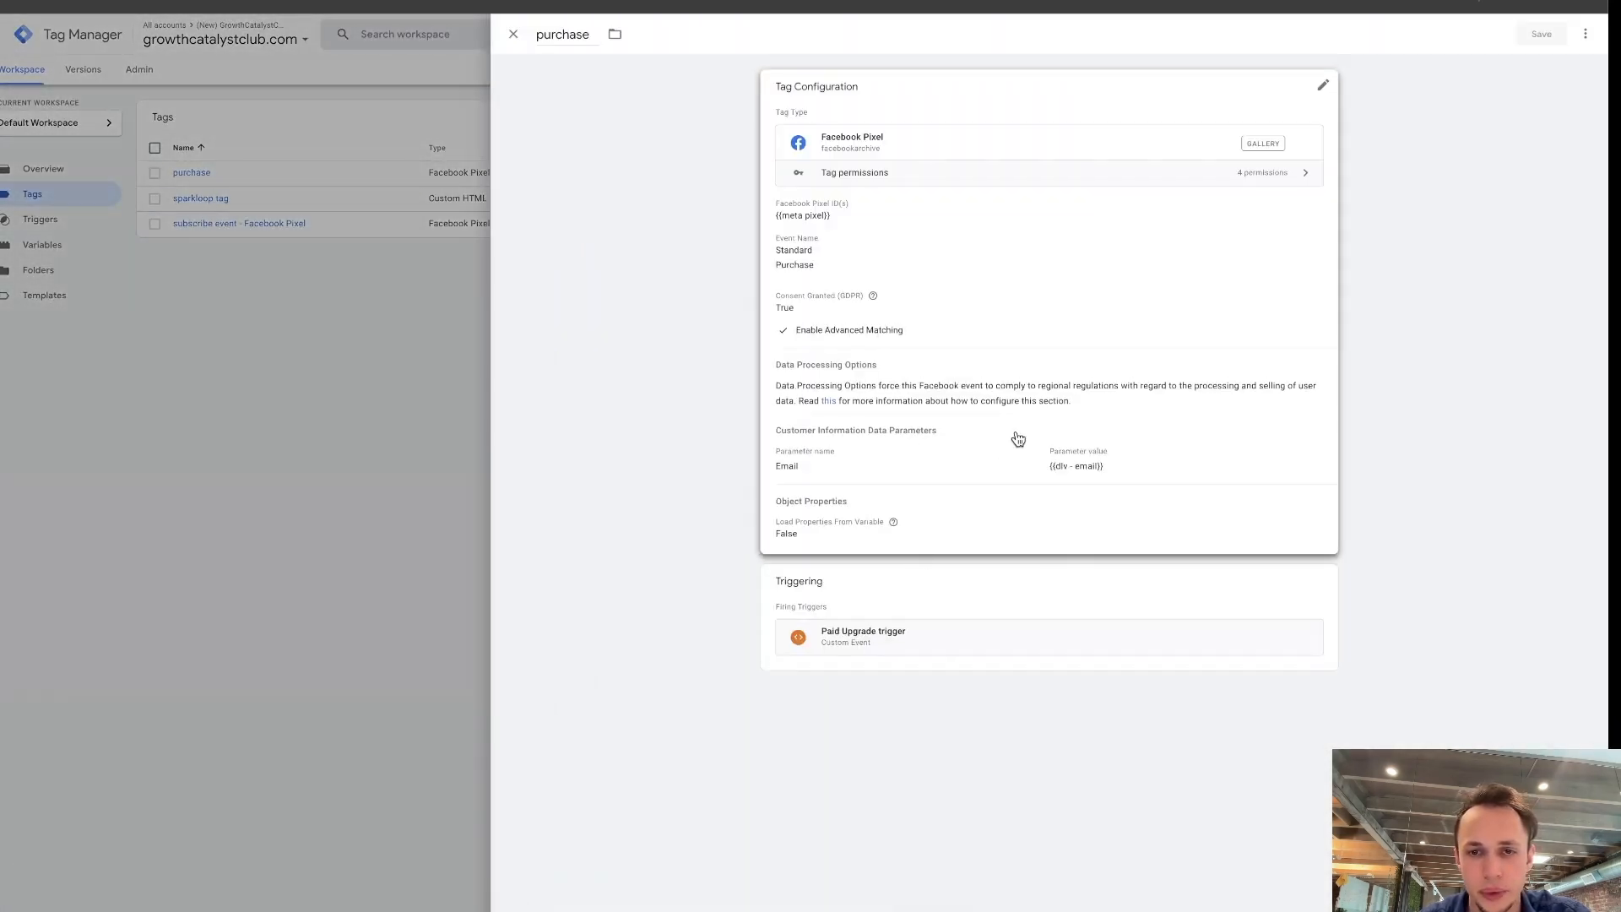
click(844, 517)
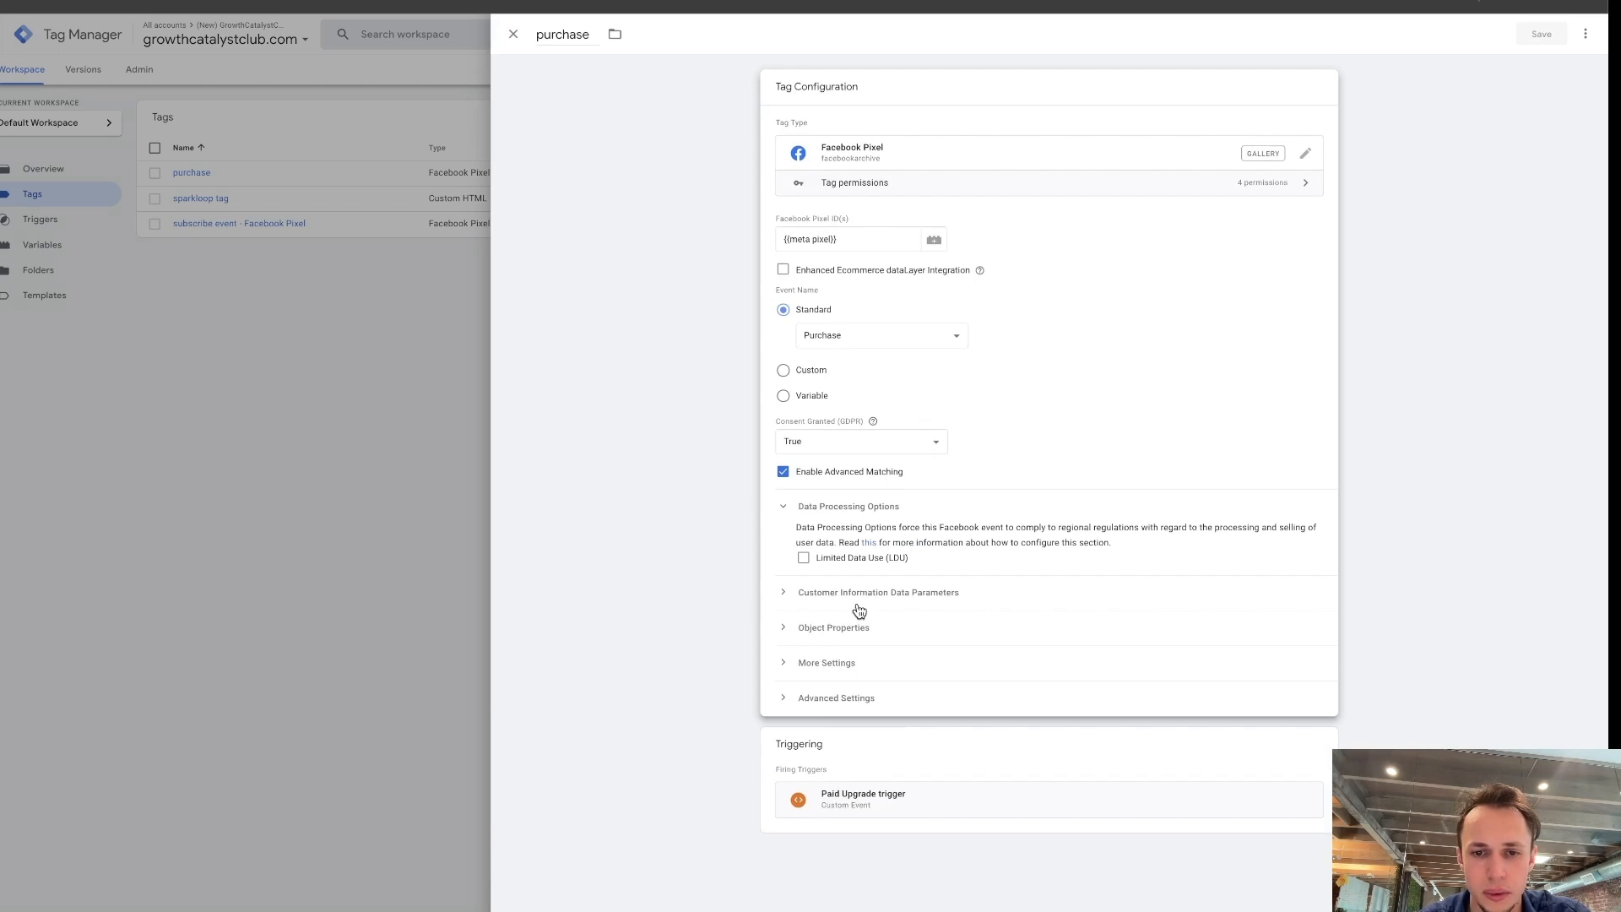
click(861, 596)
click(853, 713)
scroll(848, 734, down, 2)
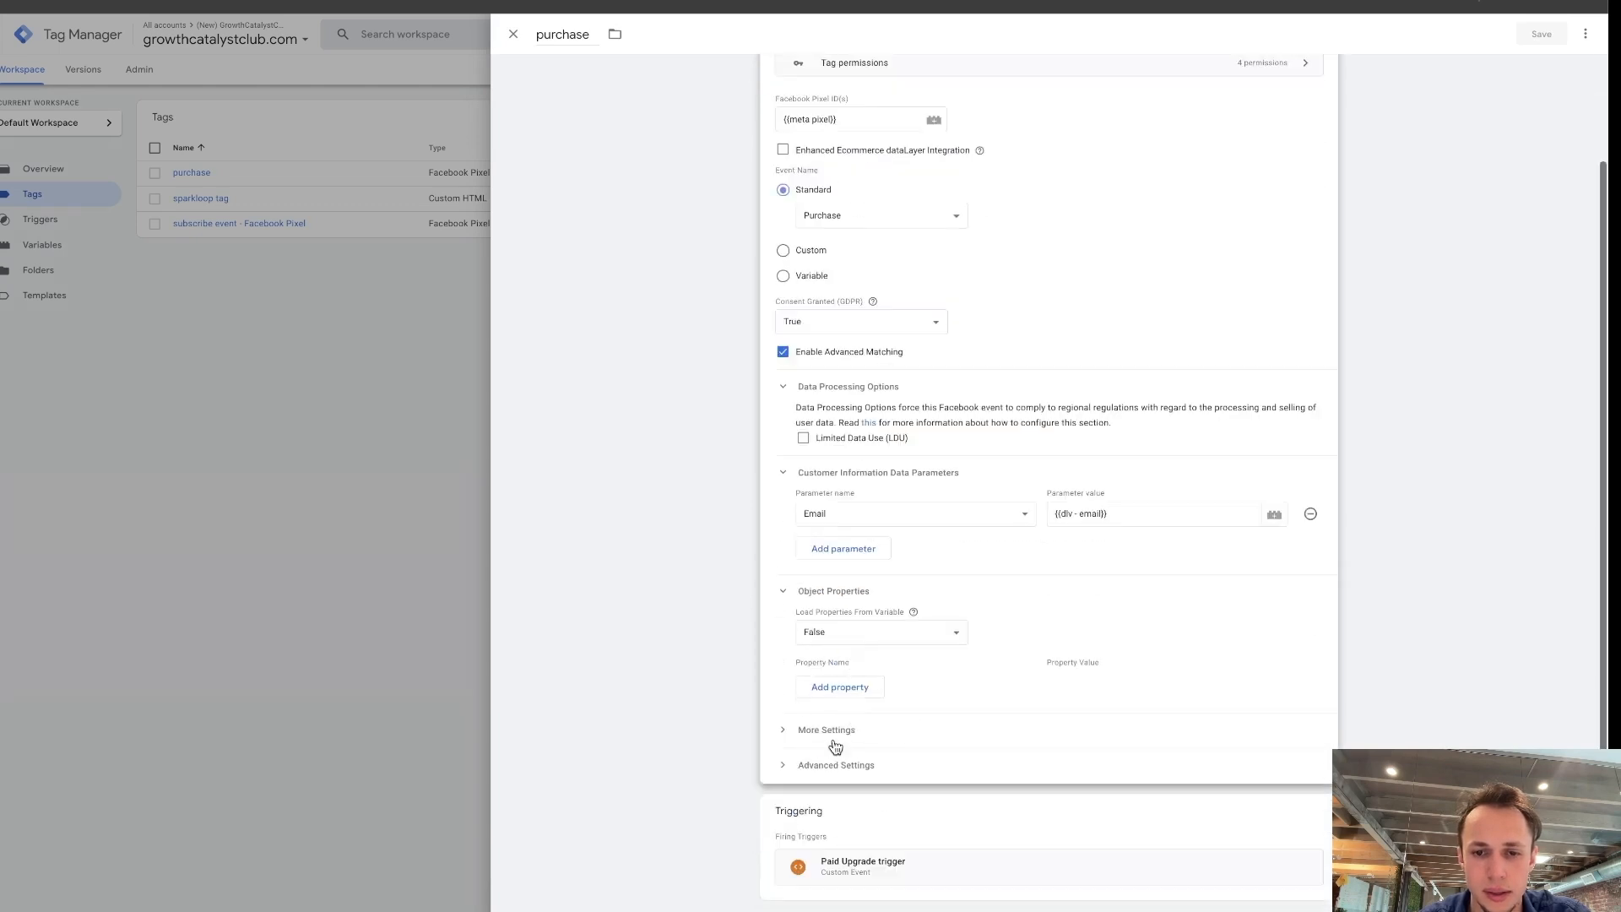
click(840, 764)
click(850, 737)
scroll(974, 474, down, 5)
scroll(974, 475, up, 7)
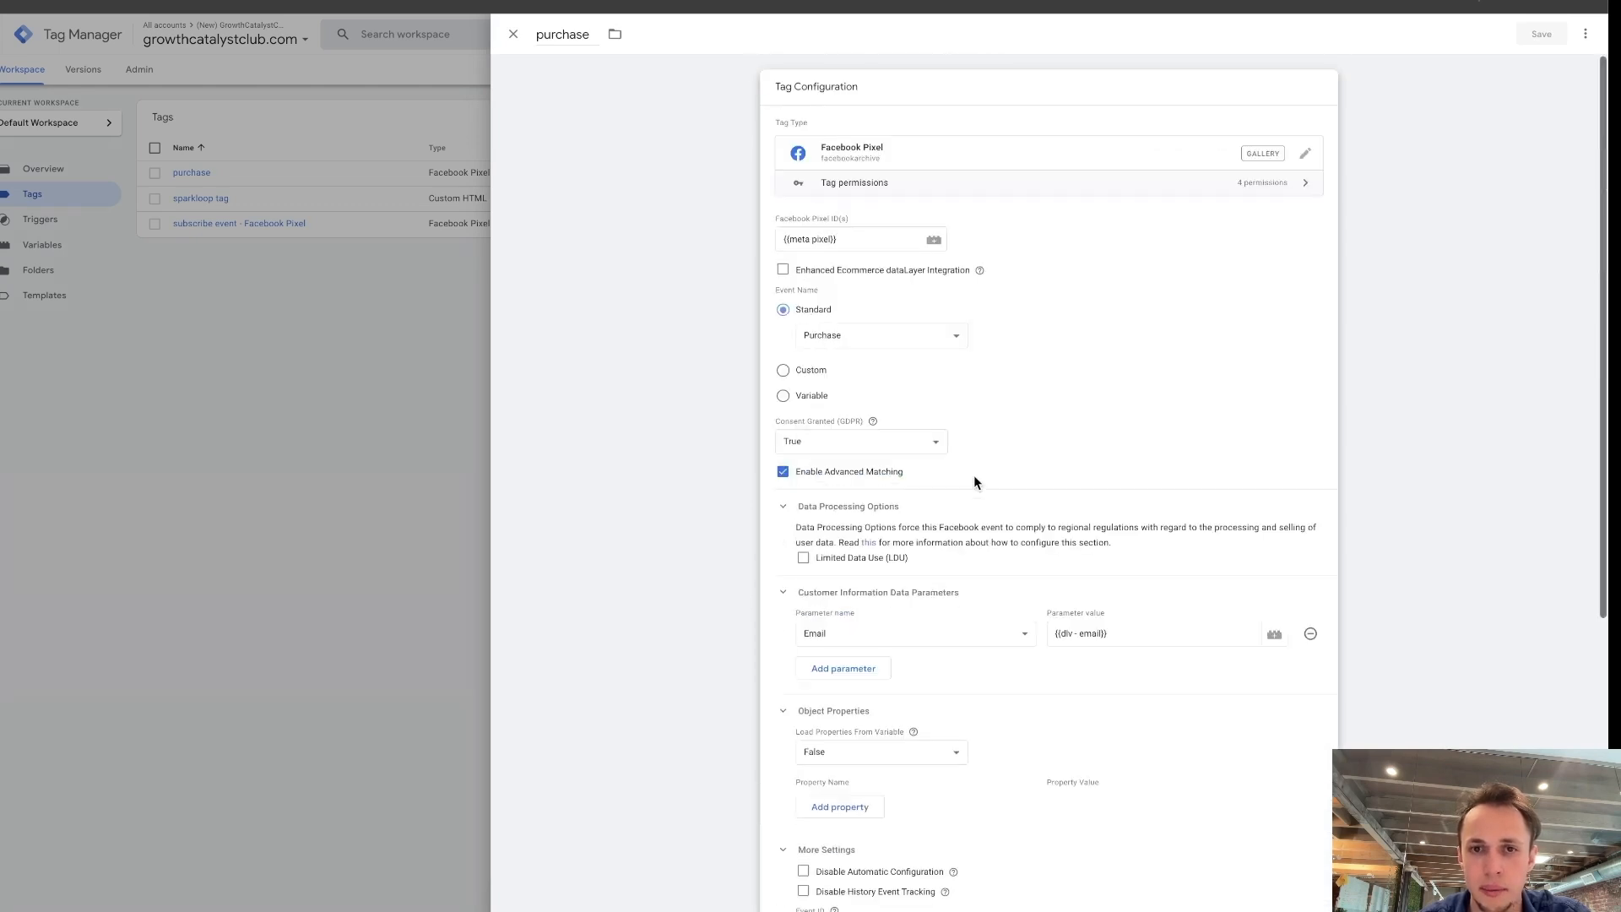
click(513, 34)
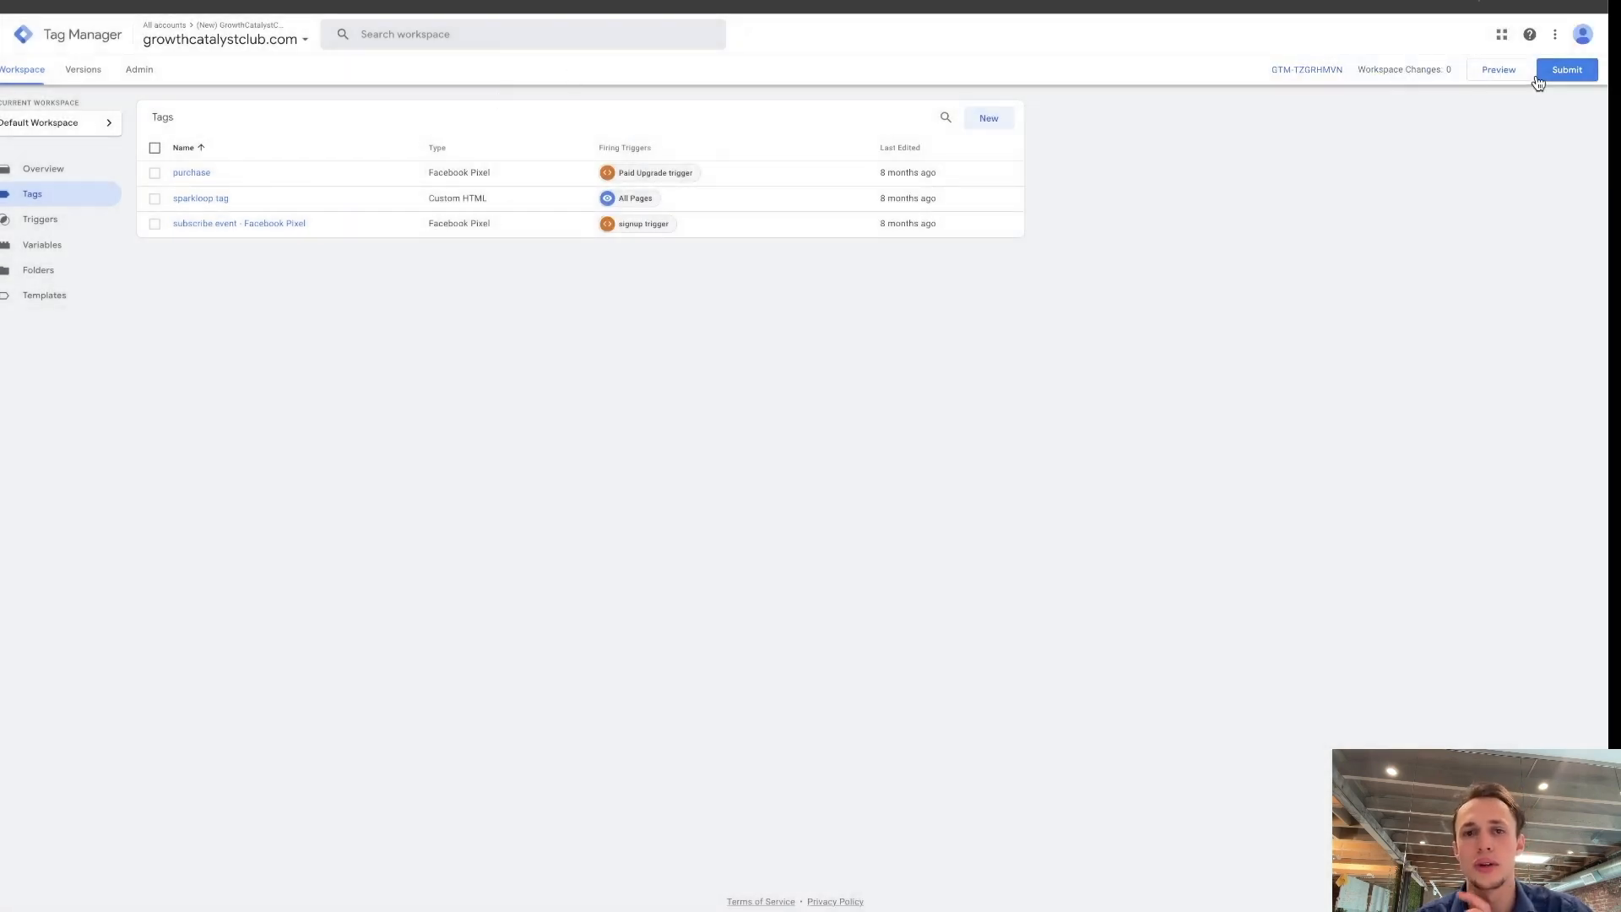
Open the workspace submission, start publishing it to the Live environment, and dismiss the container version description.
click(1569, 71)
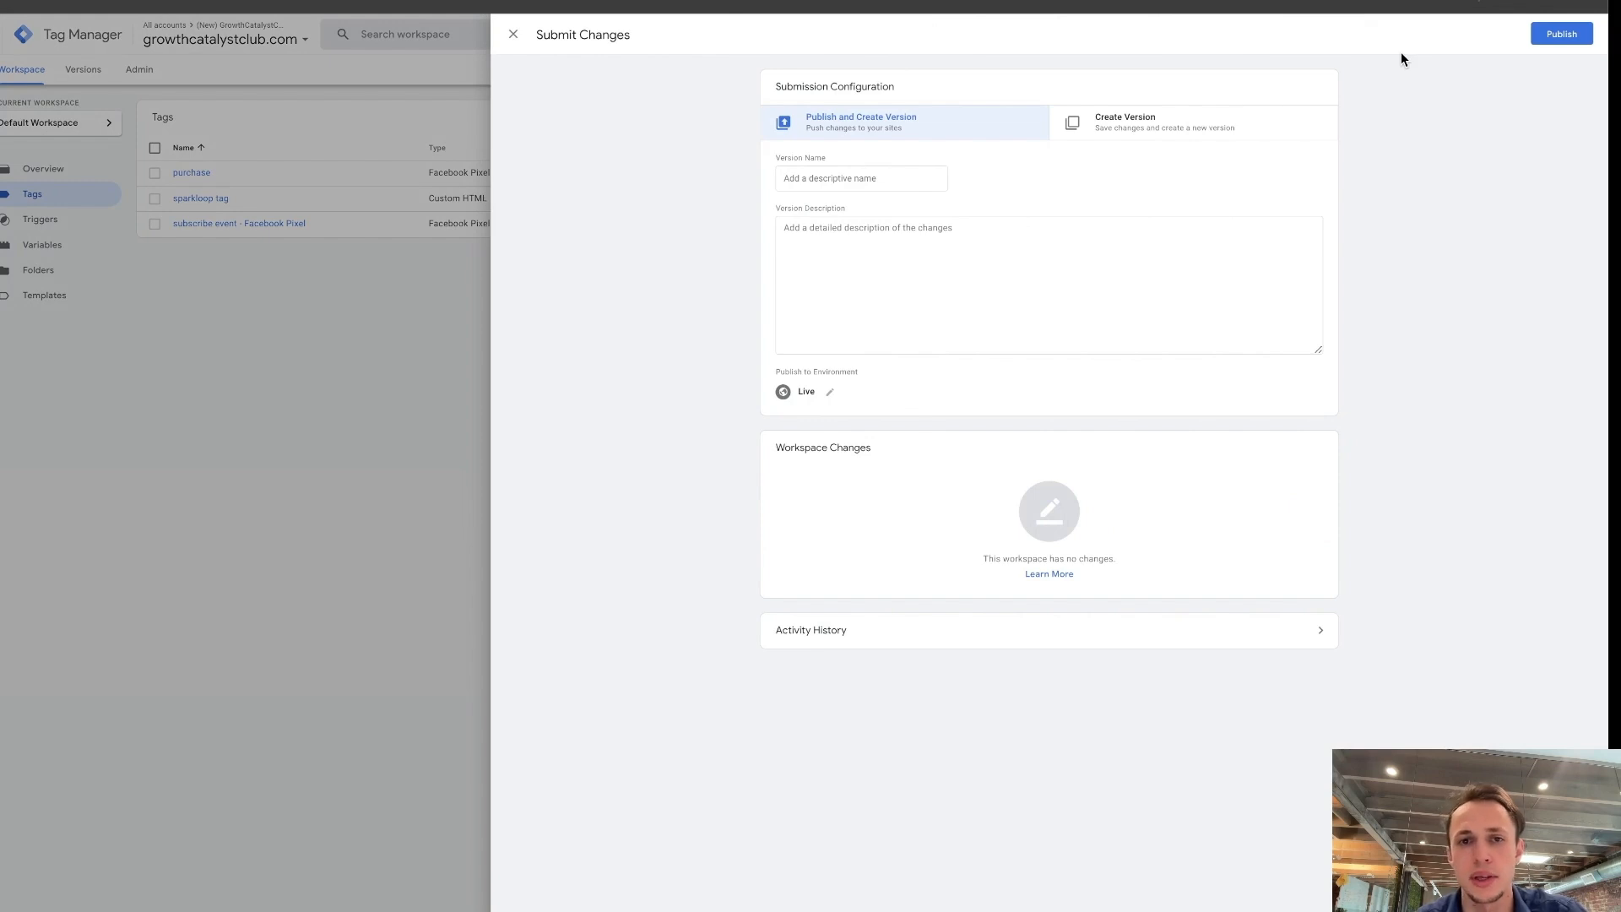
click(513, 34)
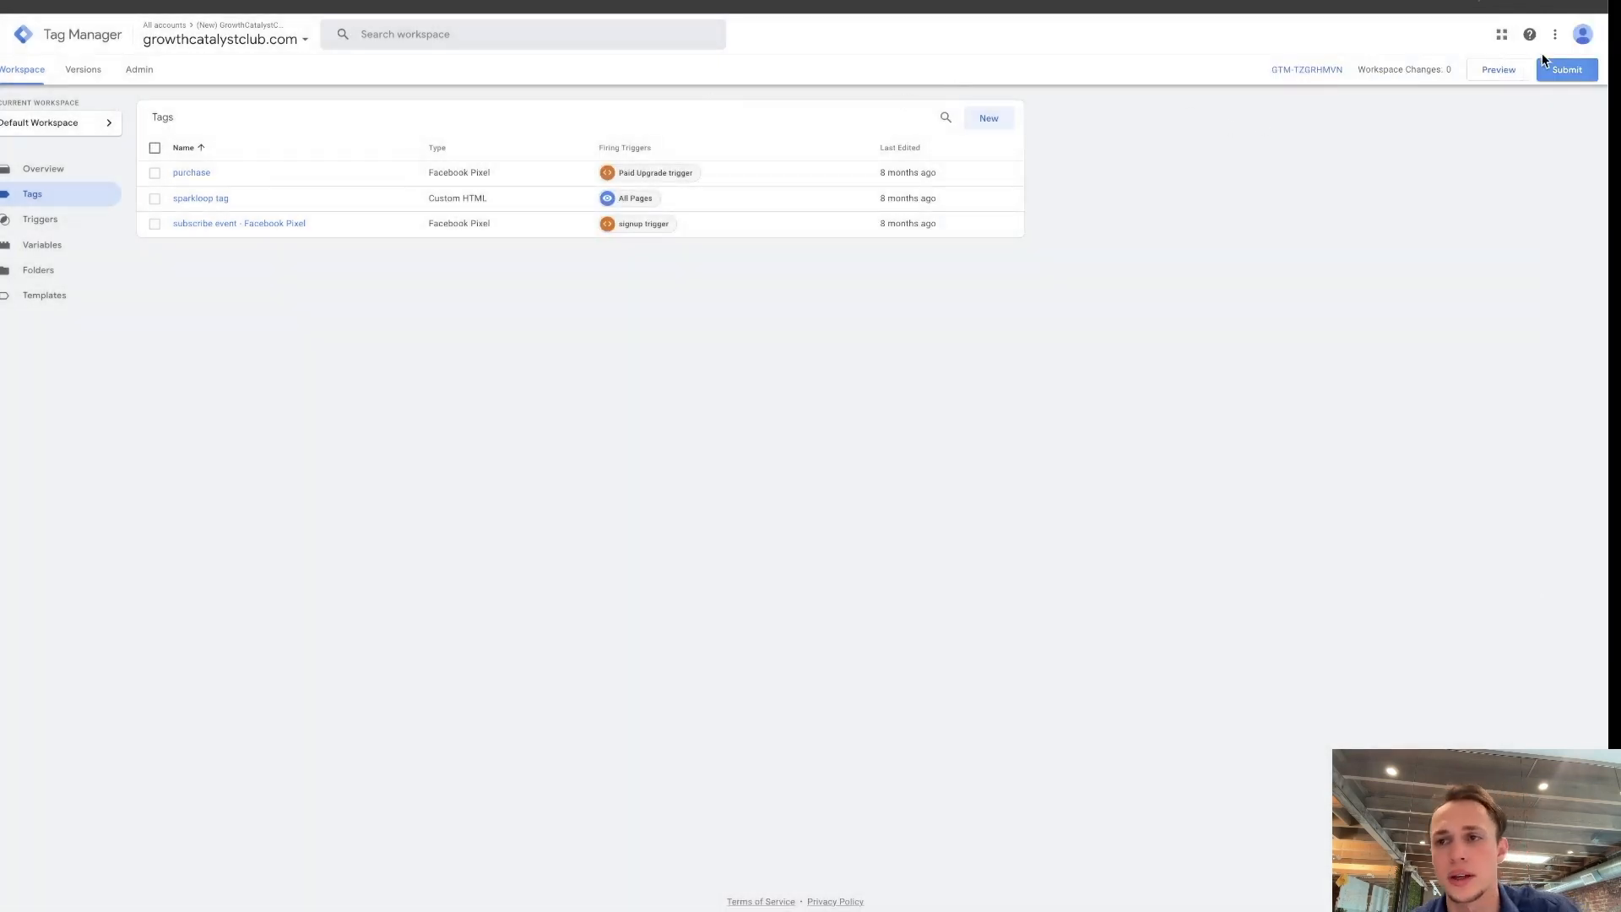
click(1580, 73)
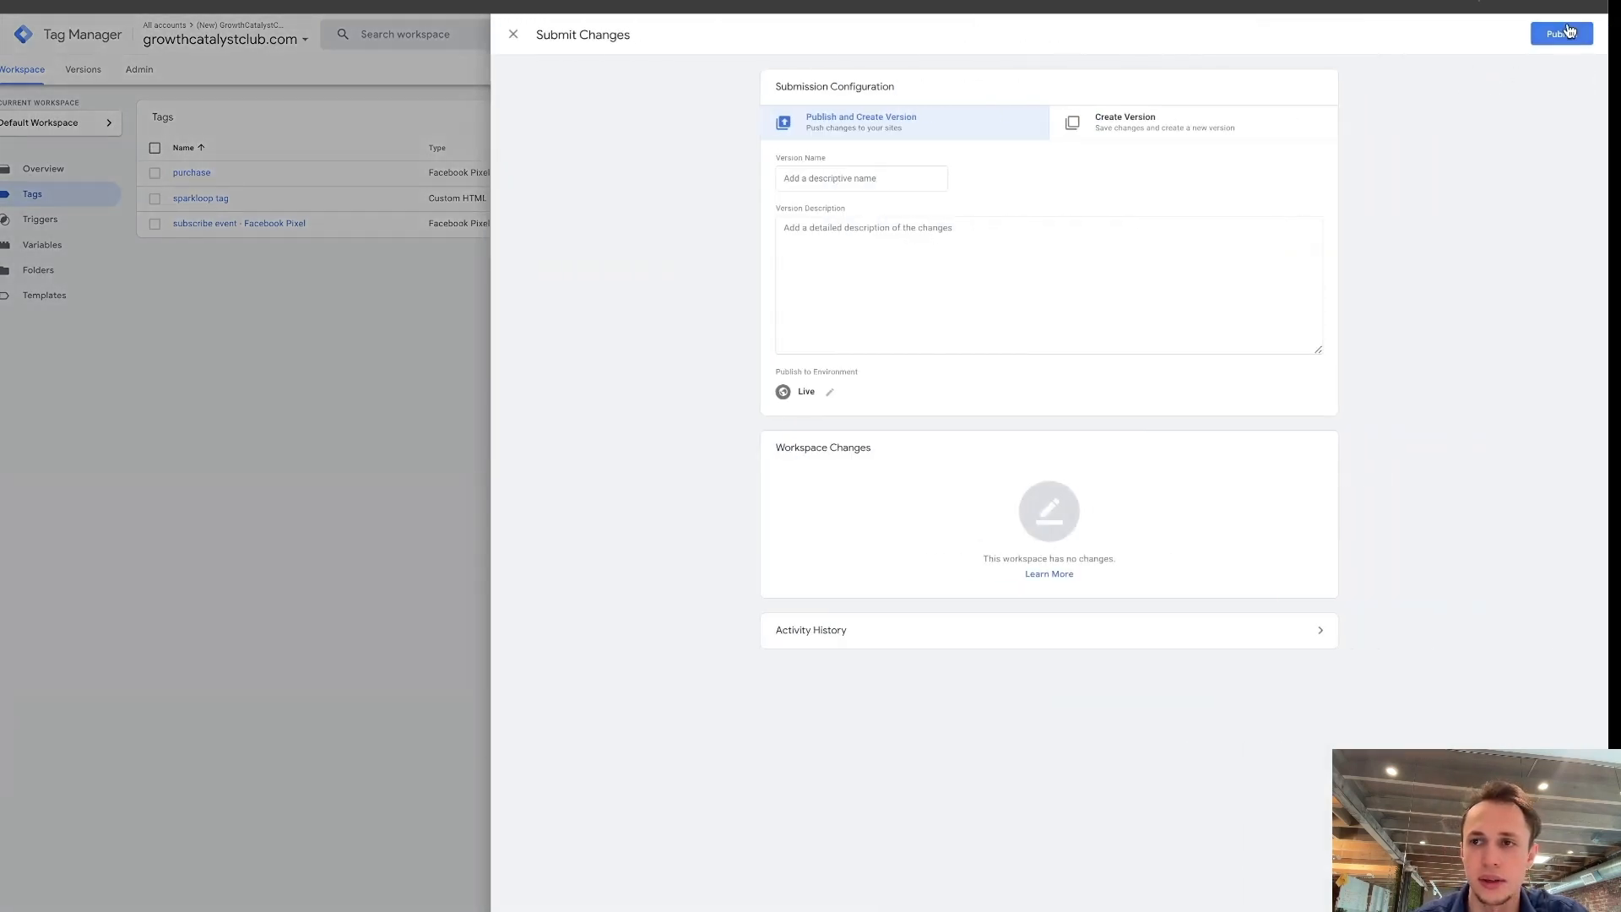
click(1568, 32)
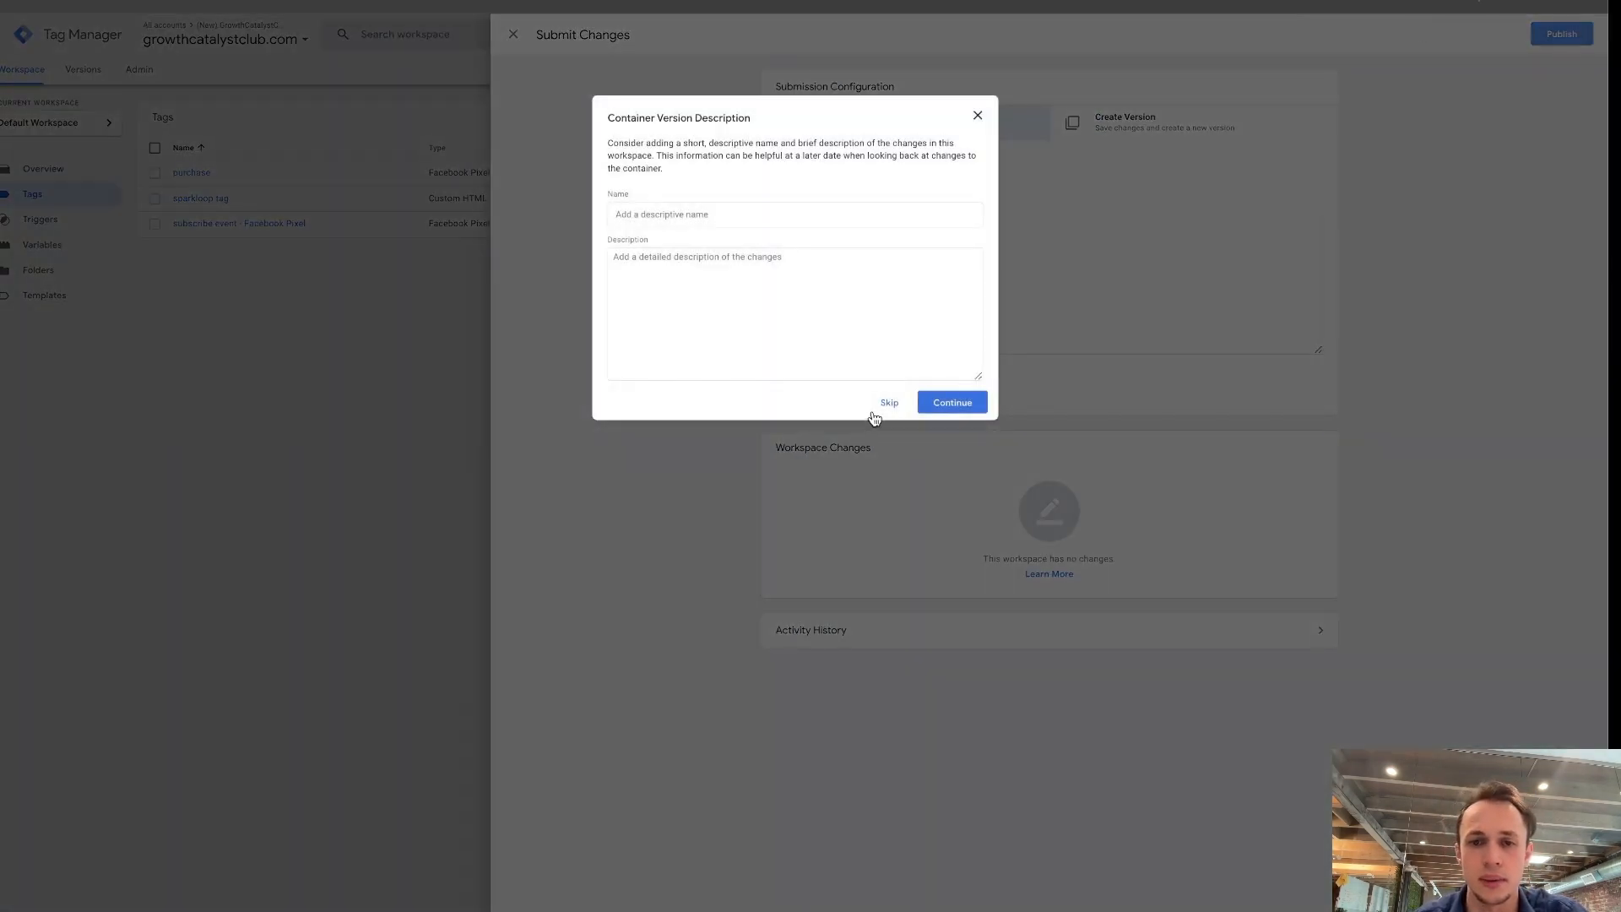
click(977, 116)
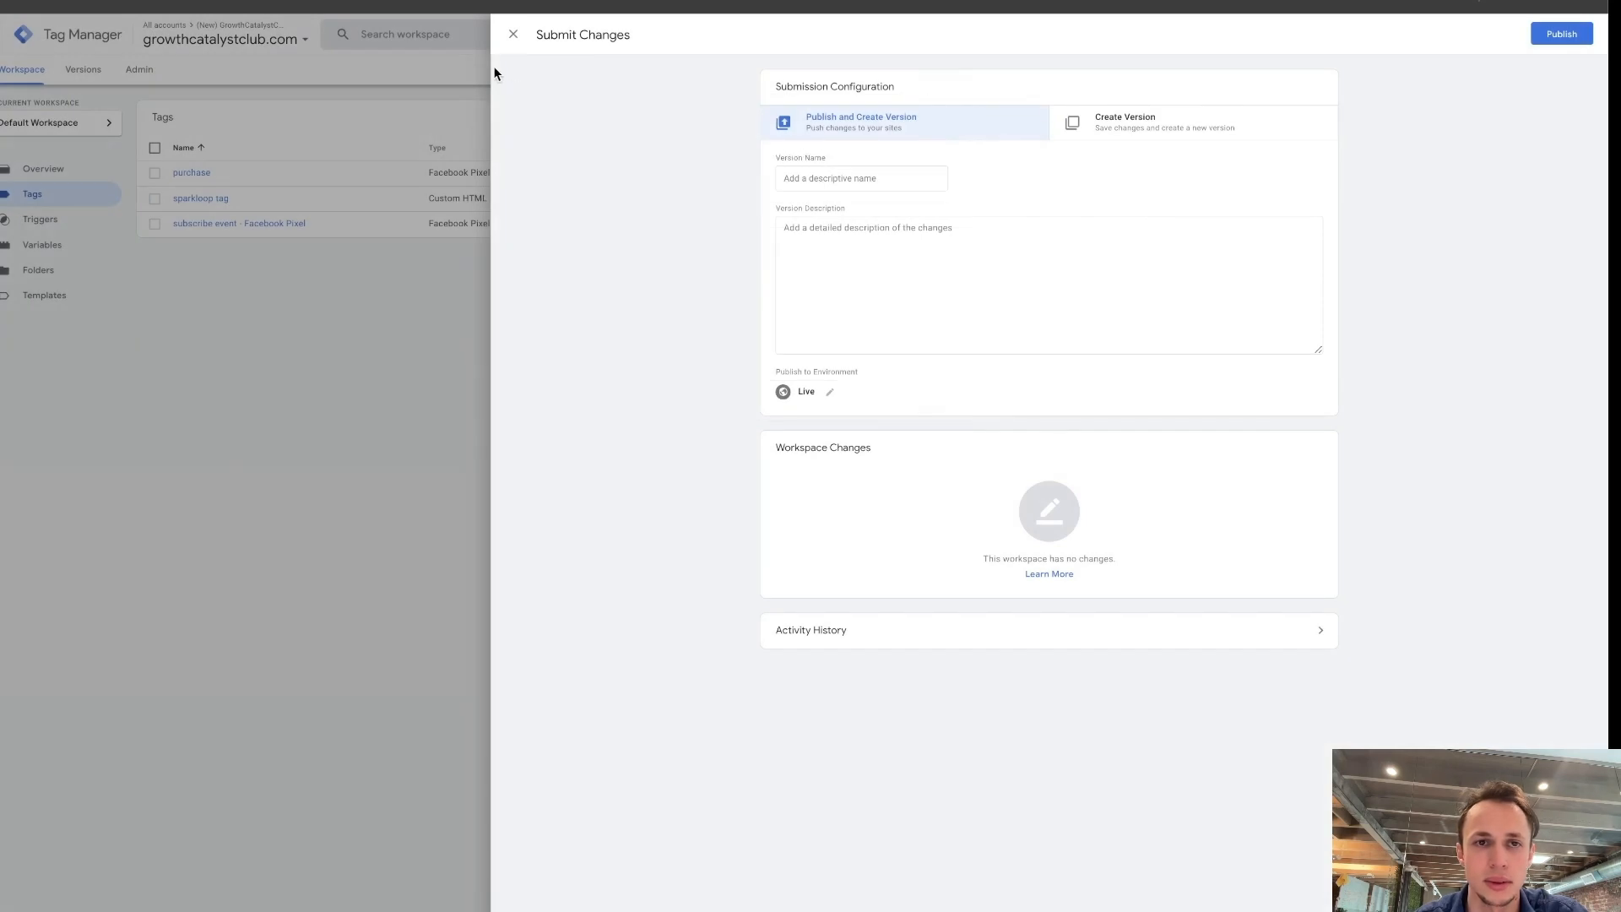
Close the submission, switch to Meta Events Manager and open the Growth Marketing Club data set's website event test with the Website channel.
click(513, 37)
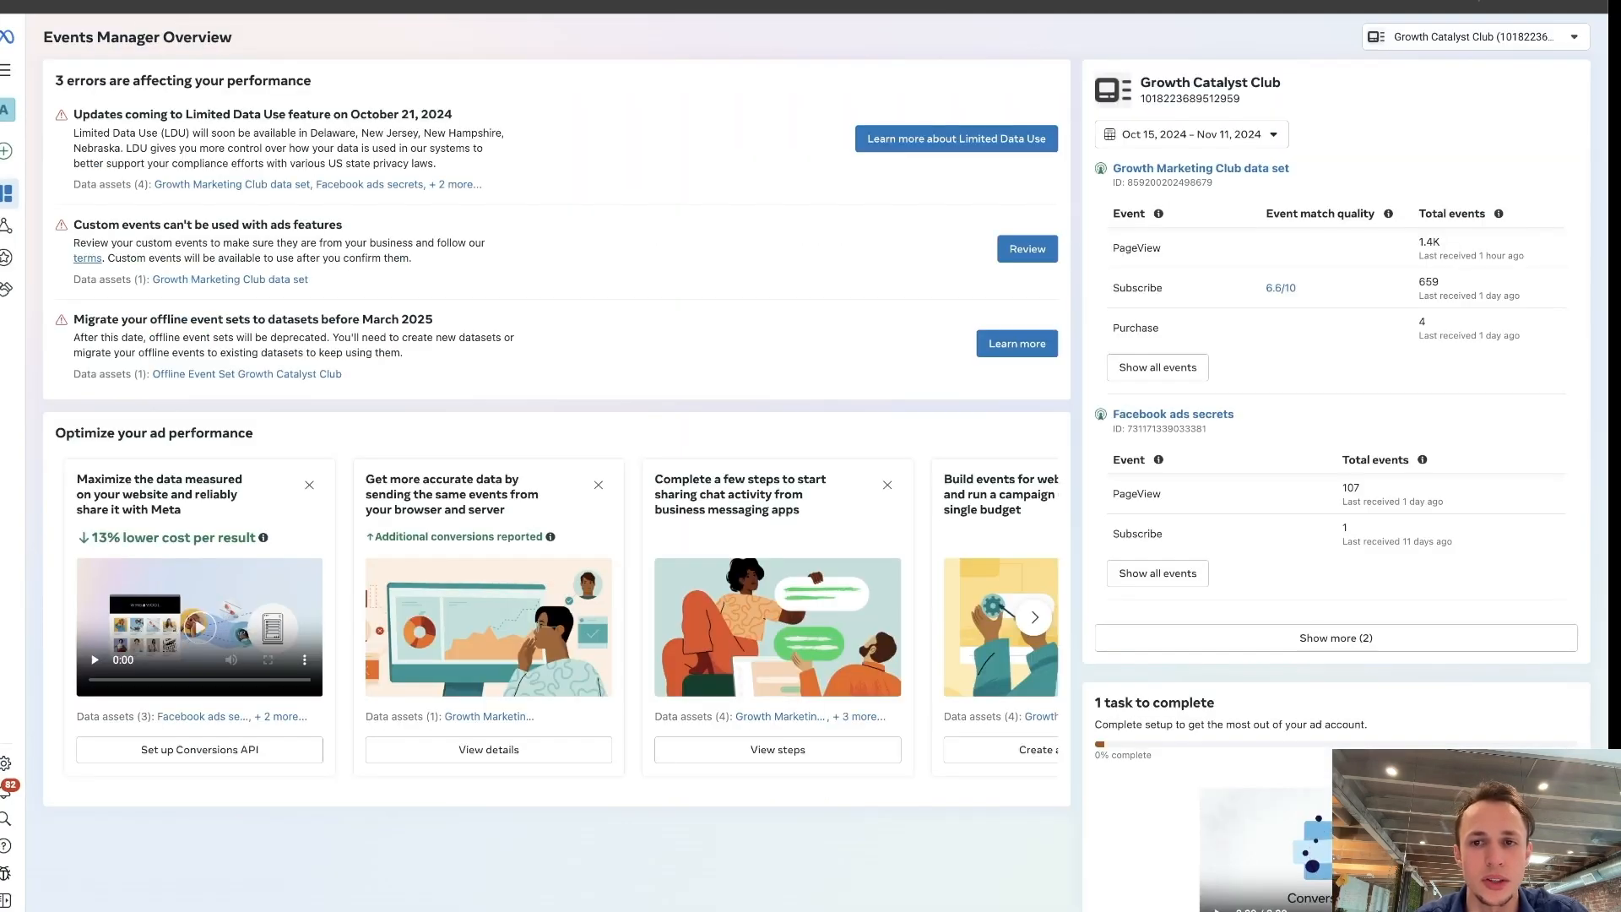
mouse_move(9, 225)
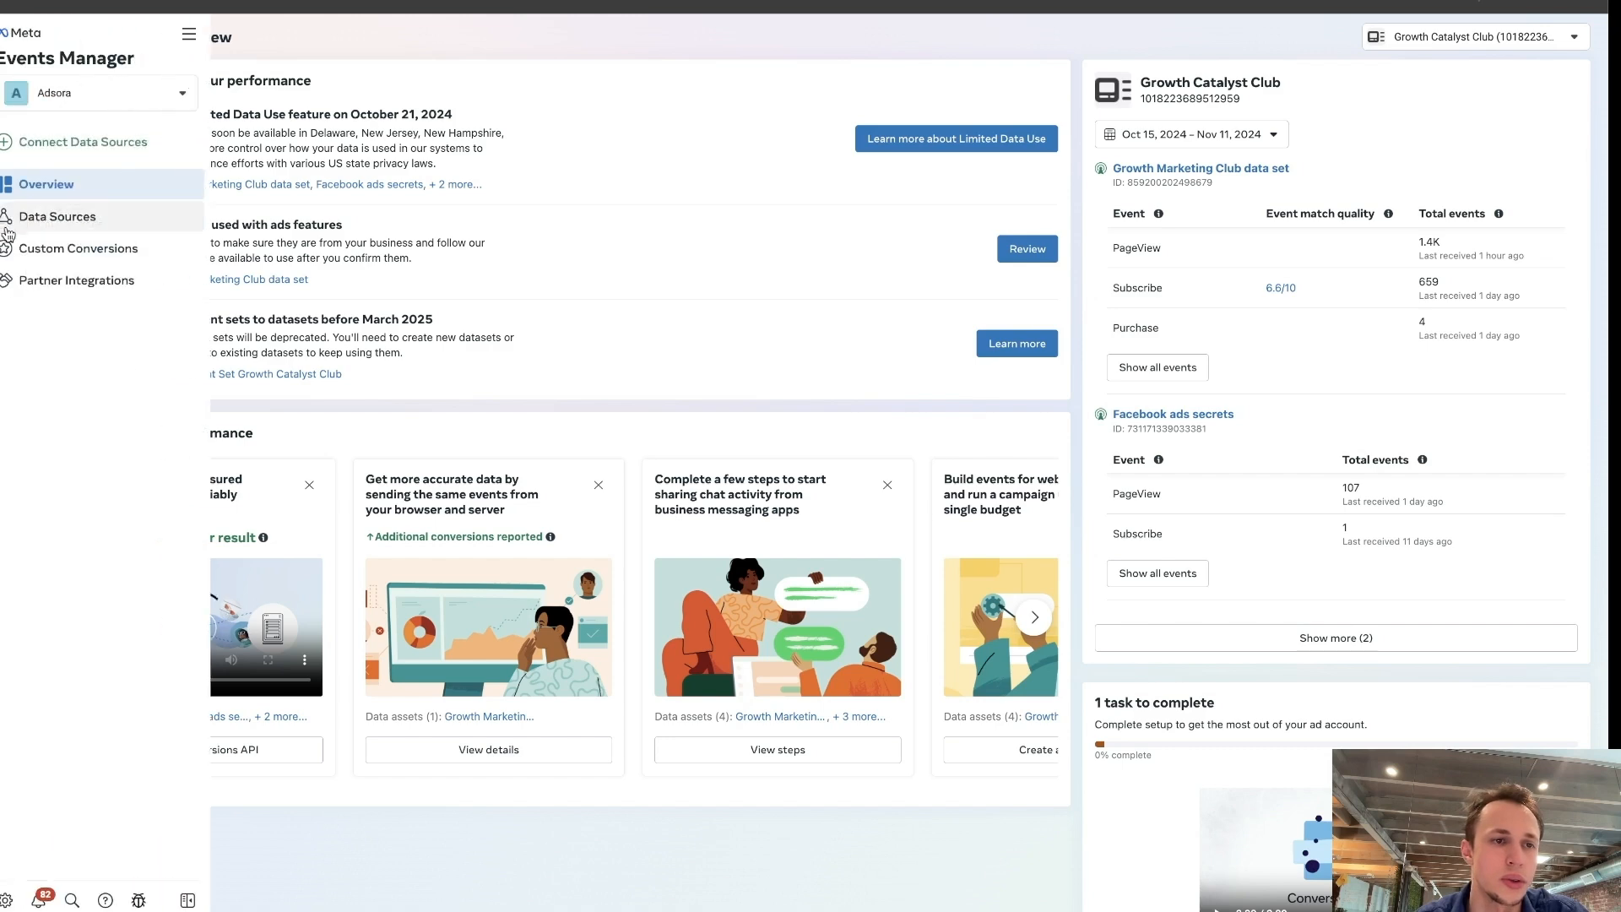
click(60, 218)
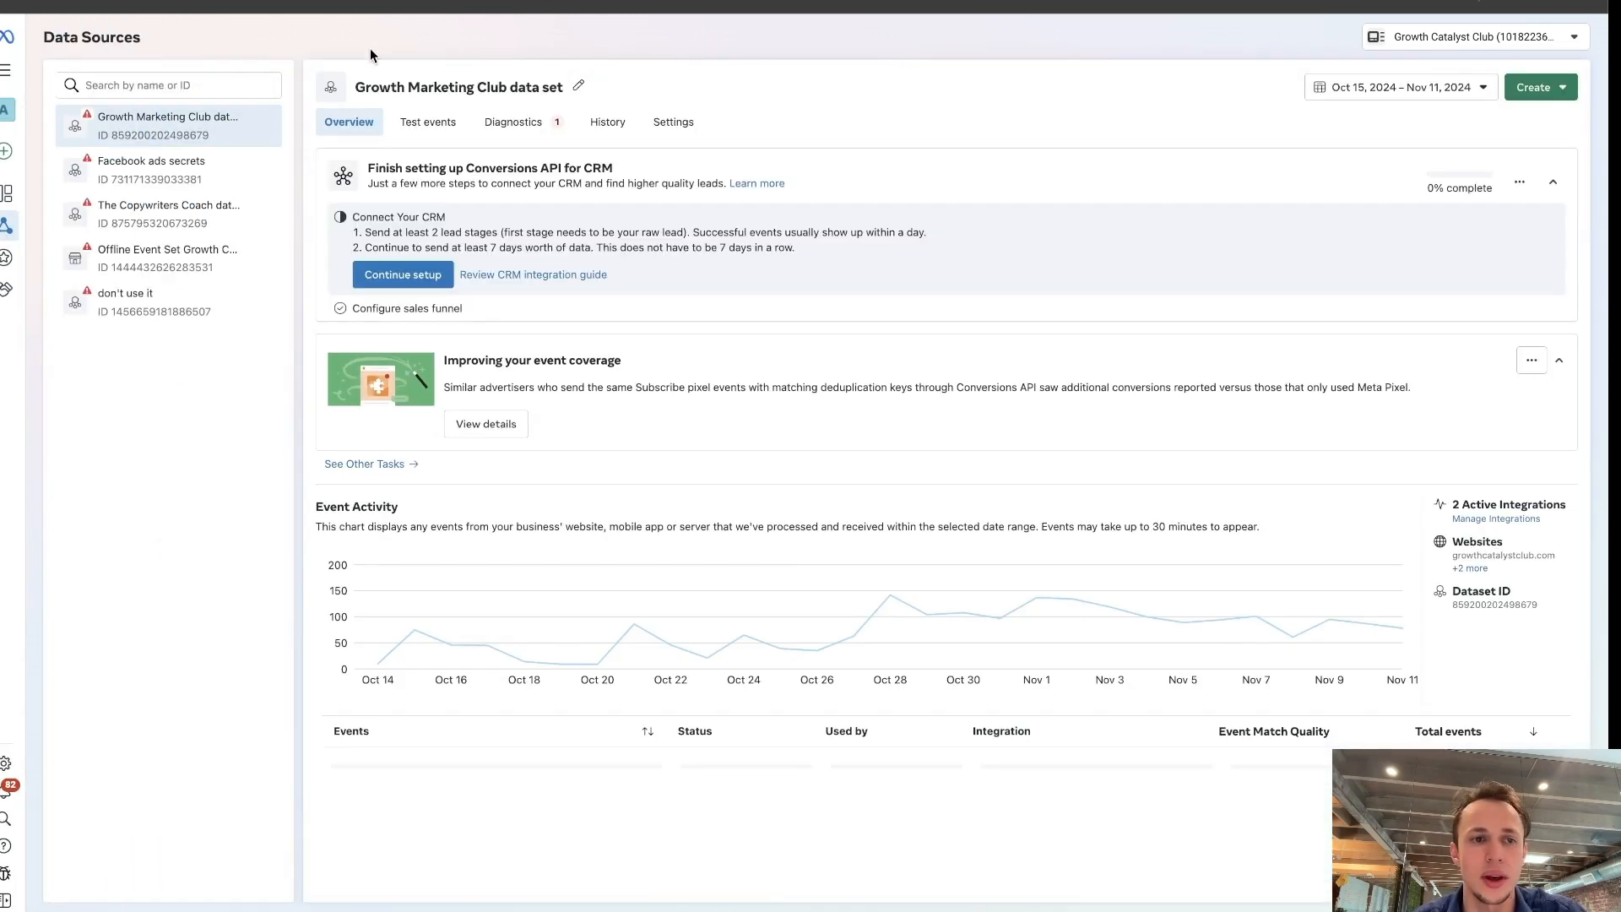
click(443, 131)
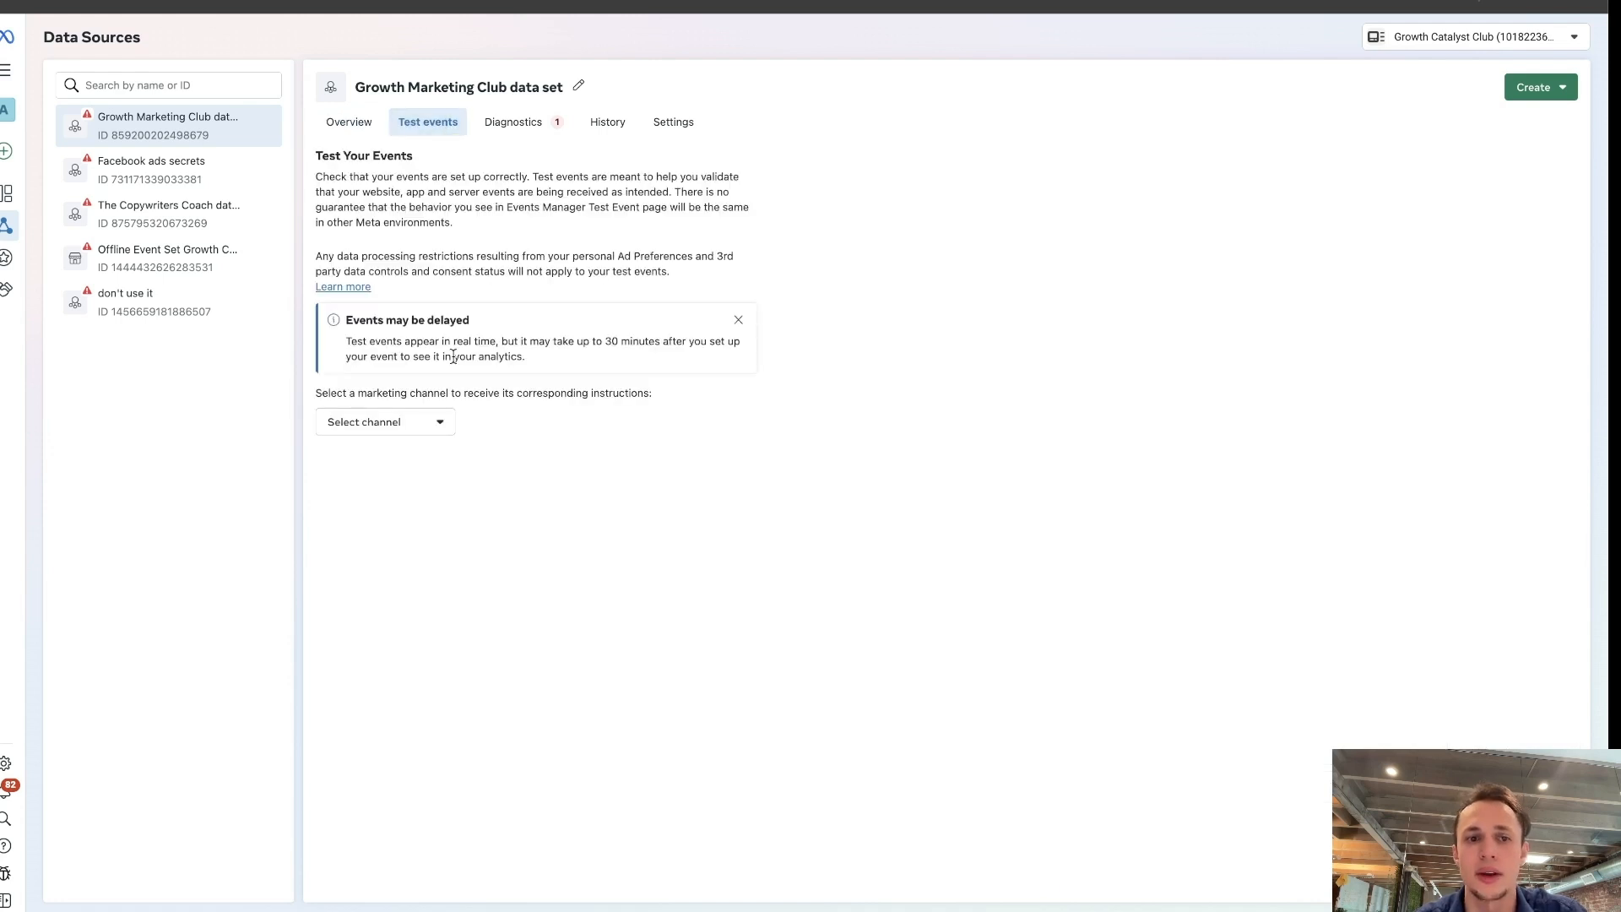
click(437, 432)
click(402, 460)
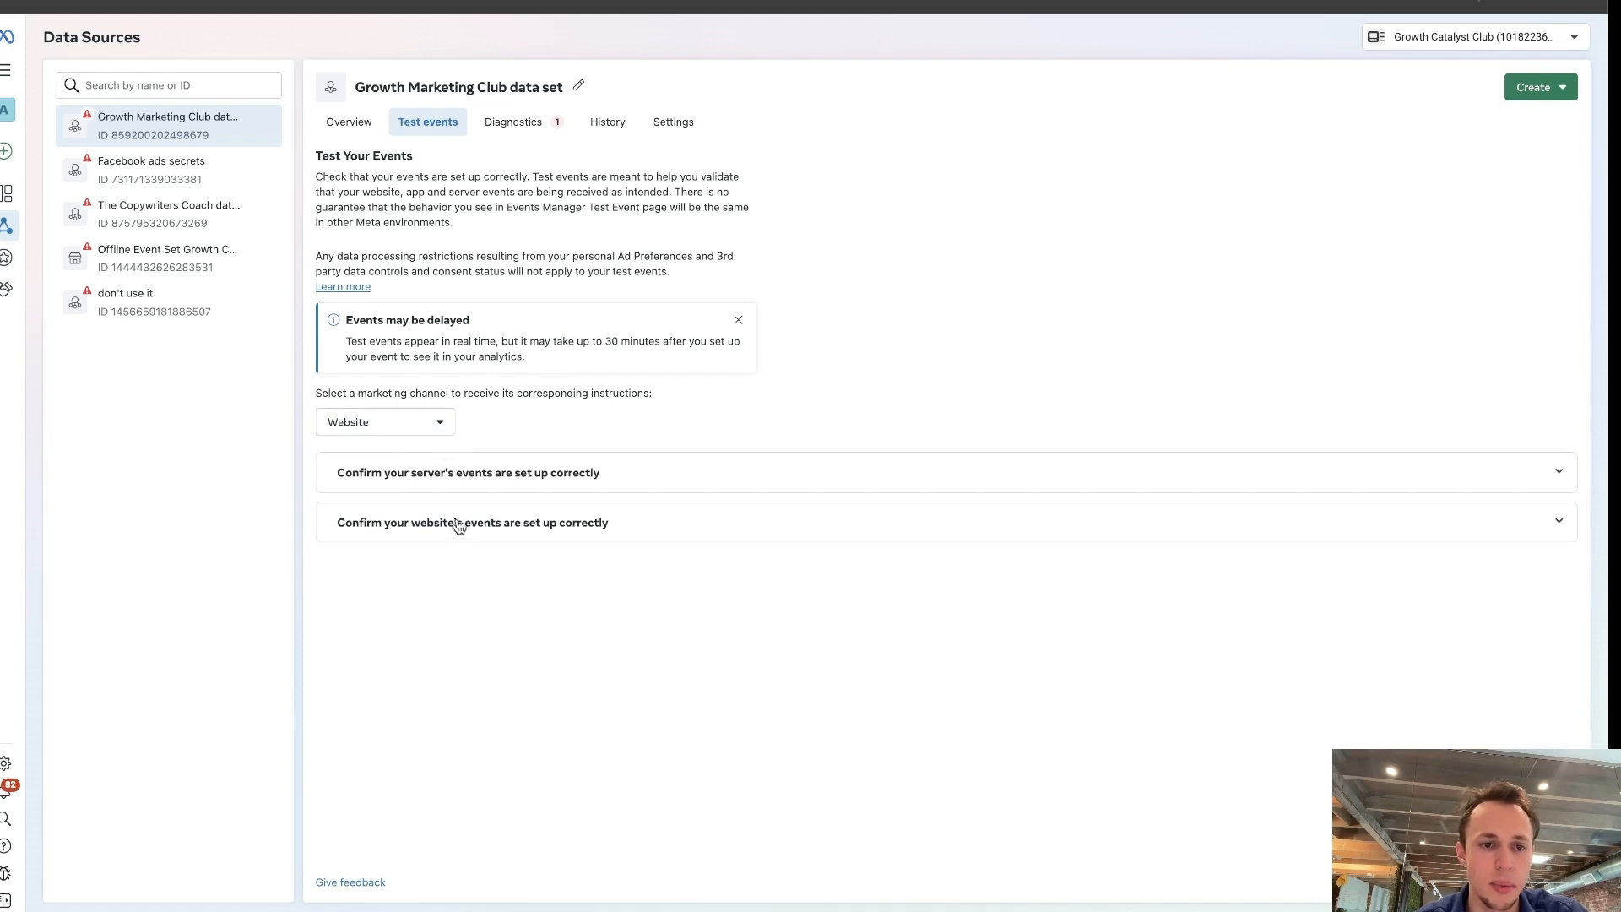
click(501, 541)
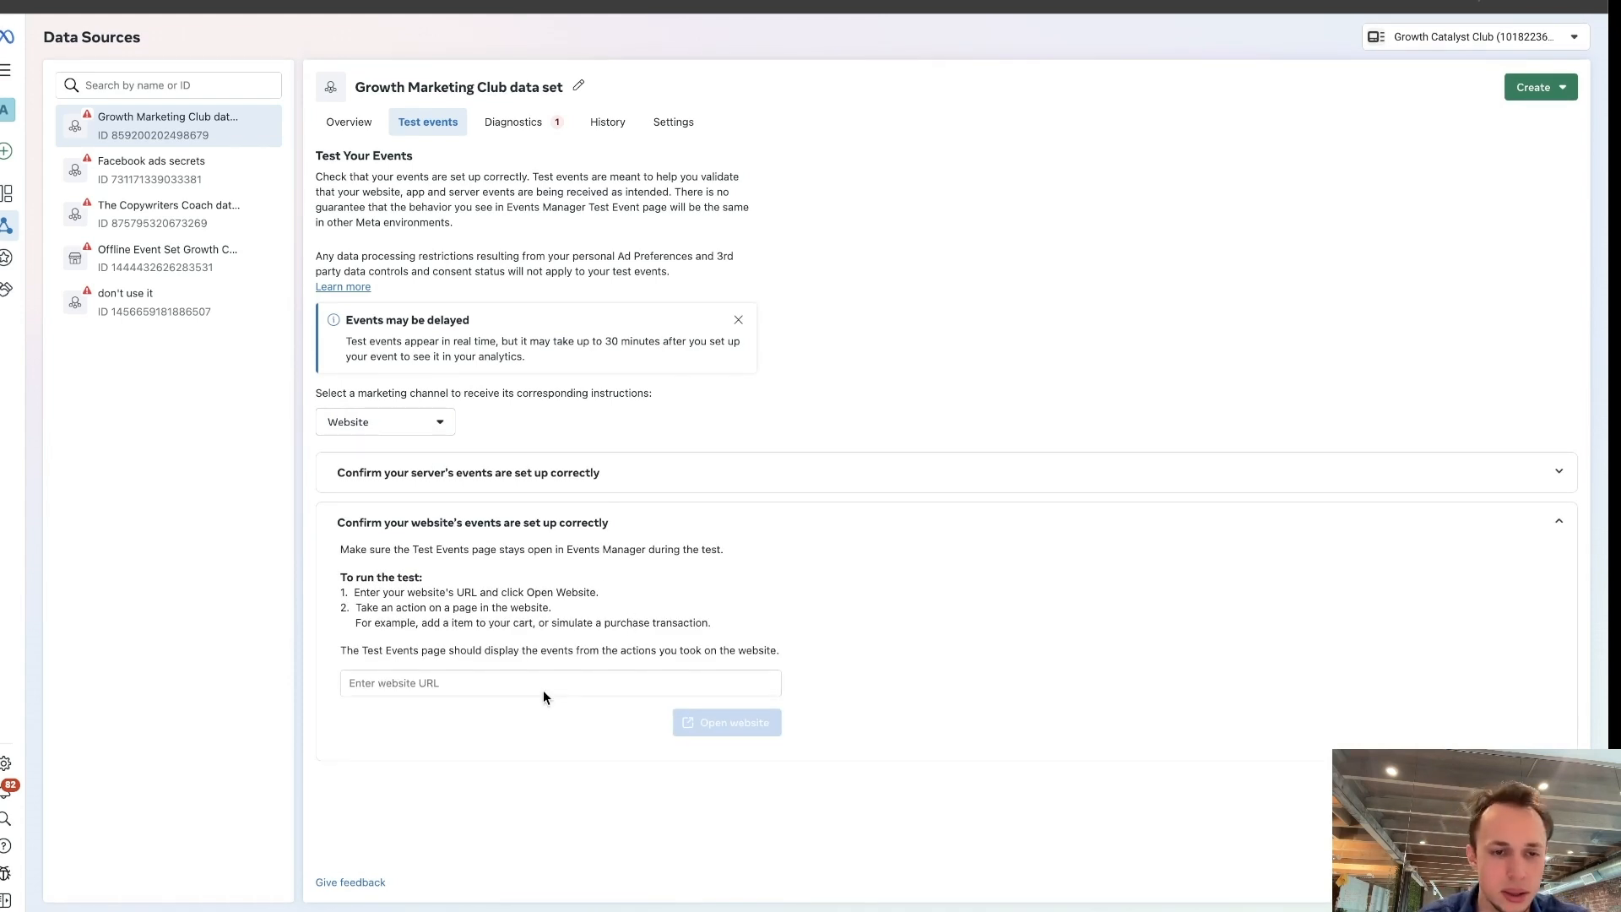
Enter the growthcatalystclub.com subscribe page as the test website URL and open that page.
click(546, 684)
click(507, 718)
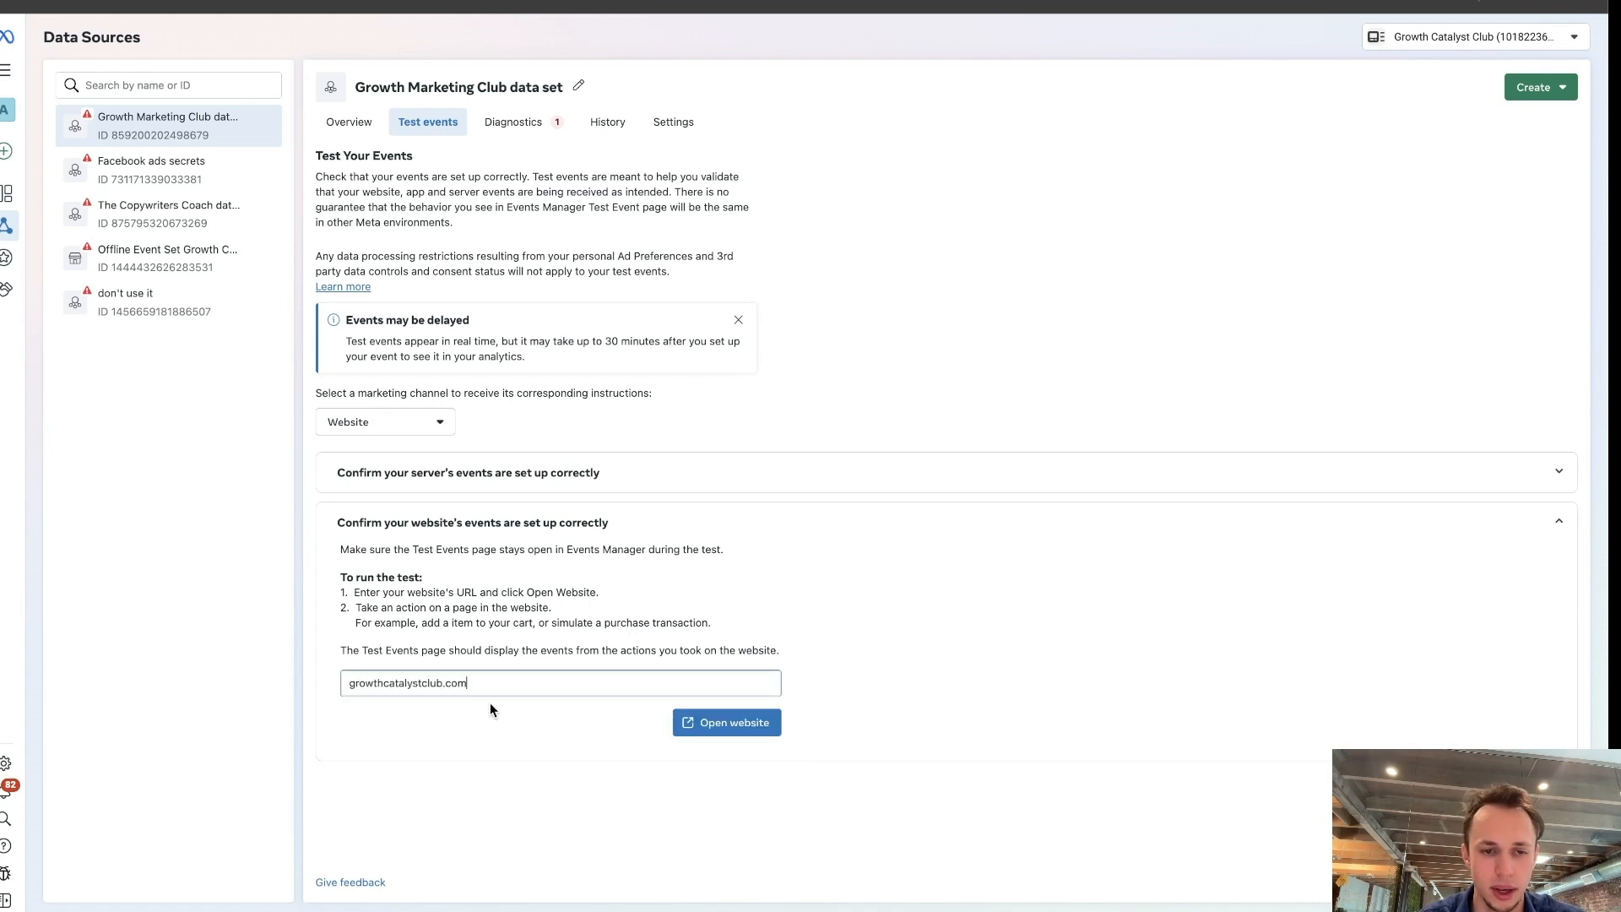
text(/subscrib)
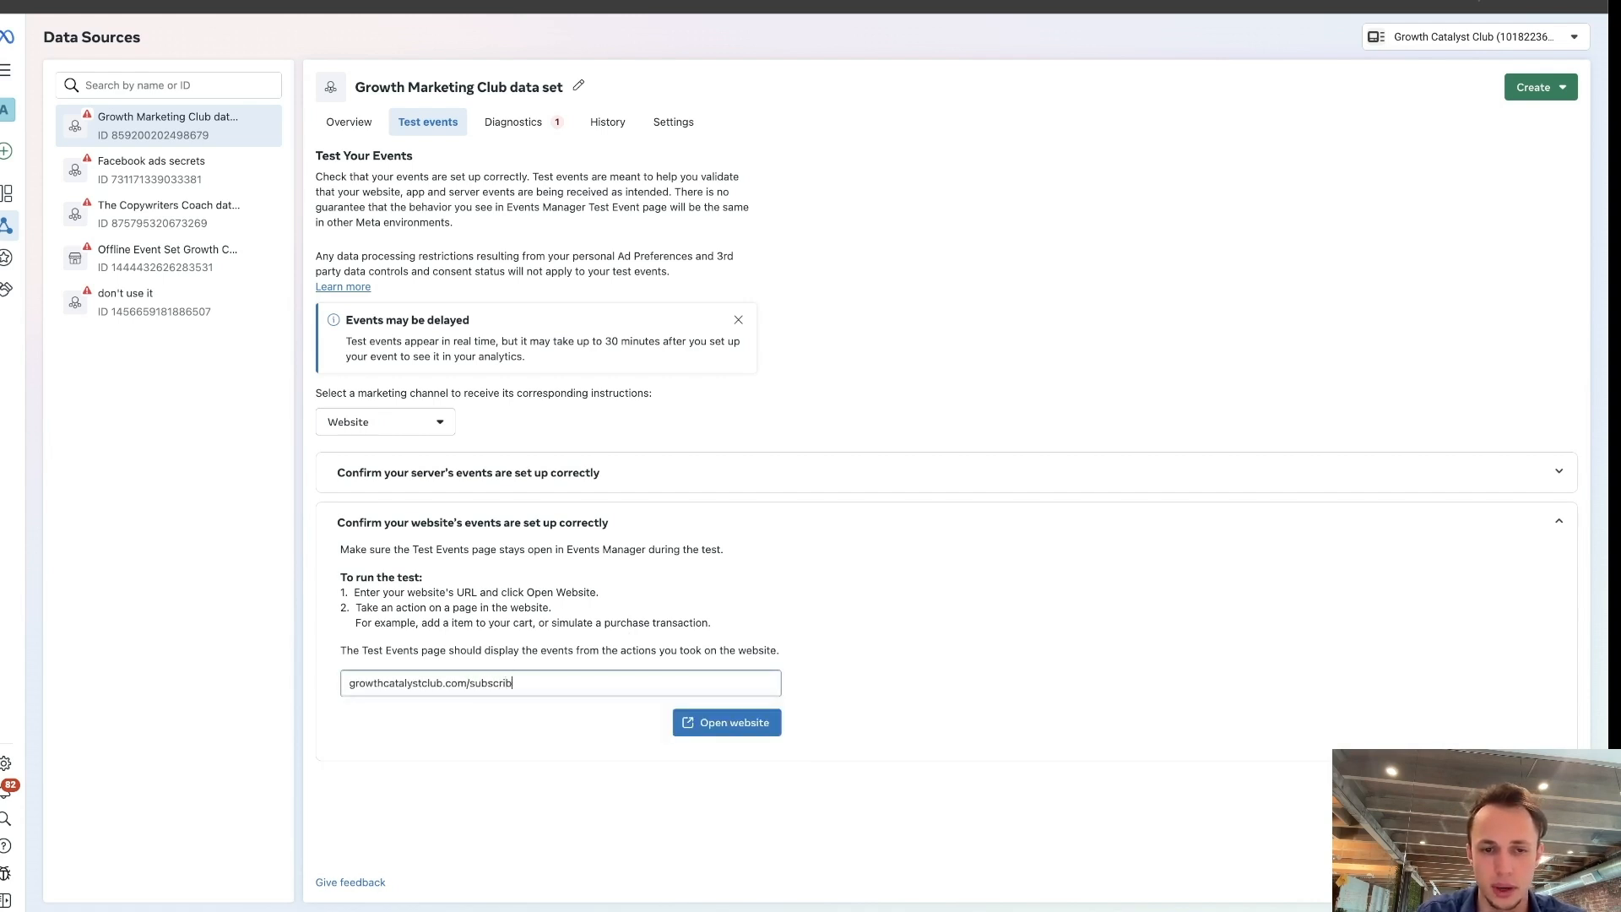
text(er)
click(716, 722)
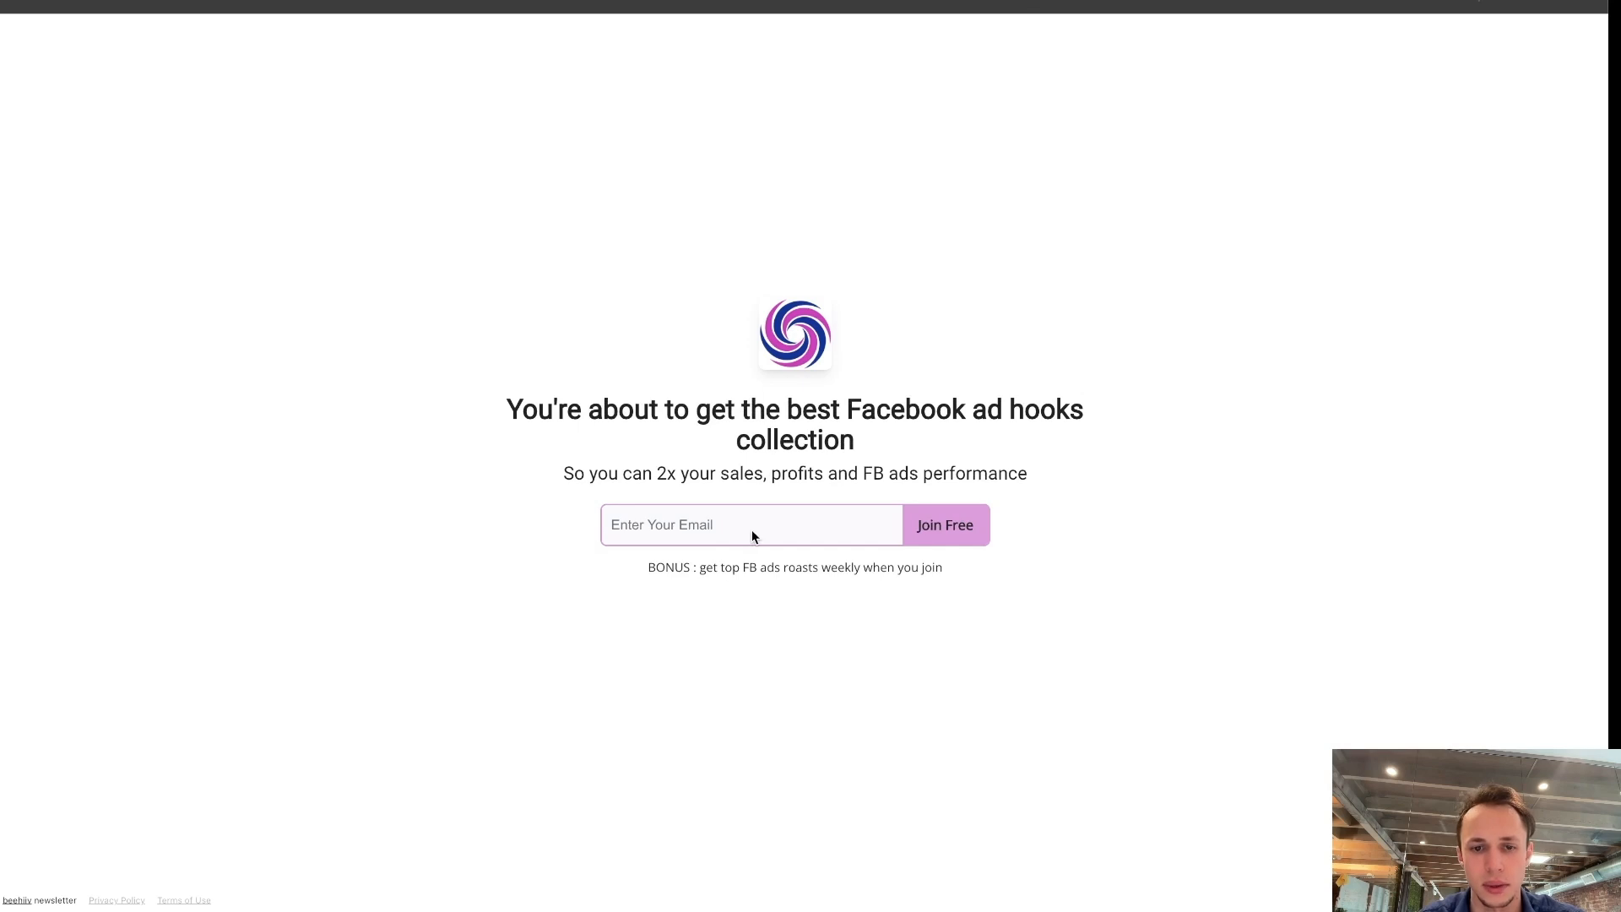
Fill in a test e-mail address on the signup page and join the free newsletter.
click(752, 536)
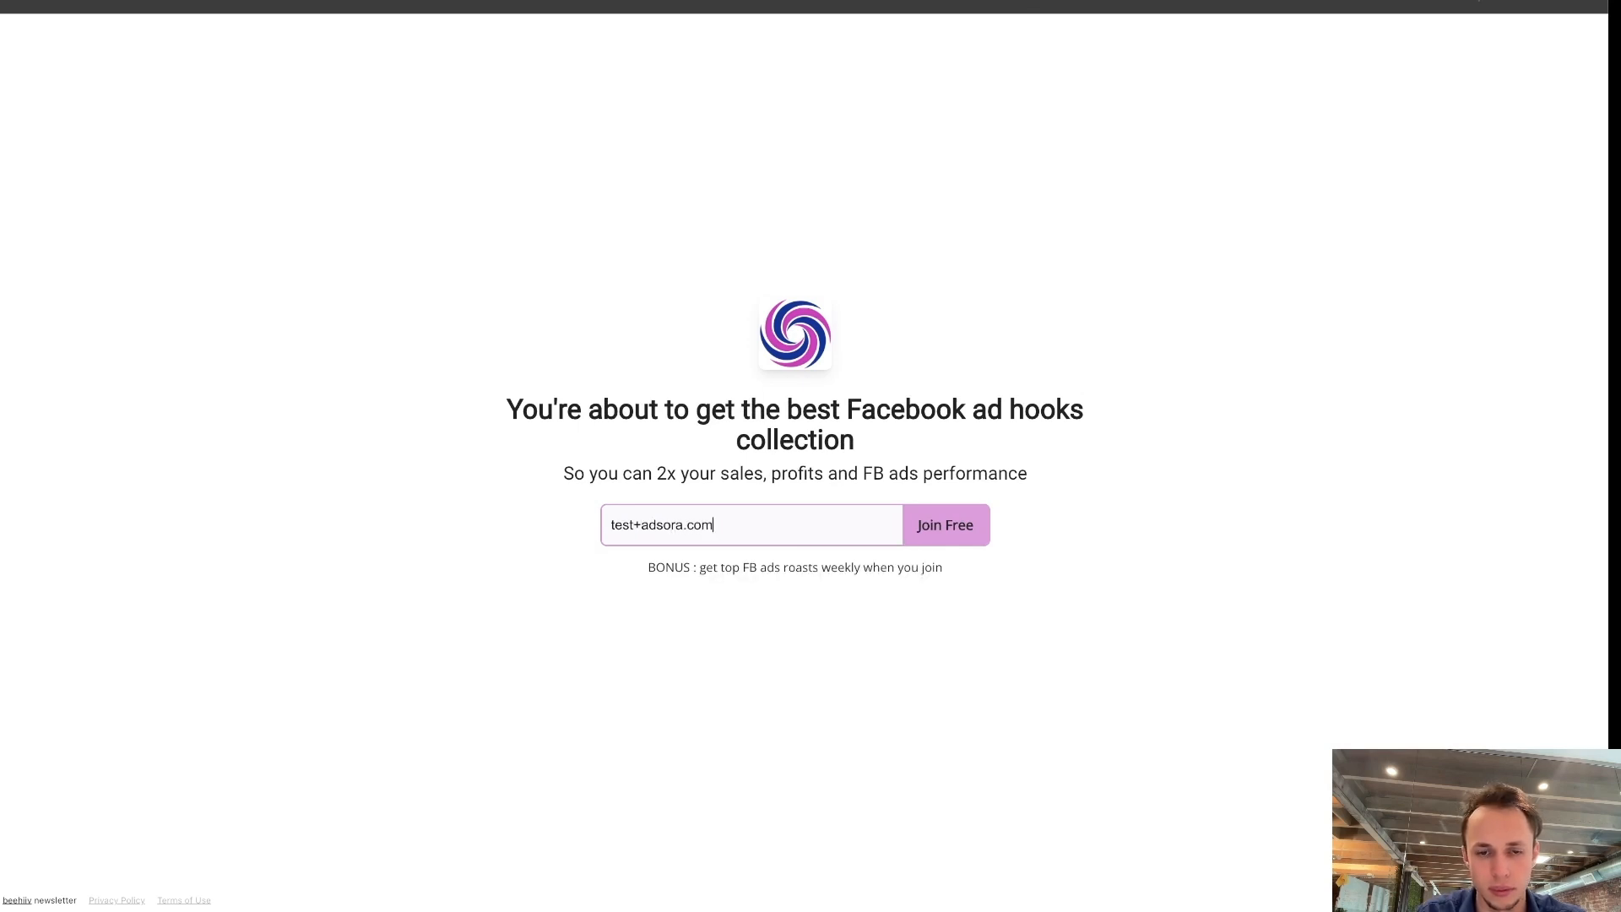
key(BackSpace)
key(BackSpace)
key(BackSpace)
key(BackSpace)
key(BackSpace)
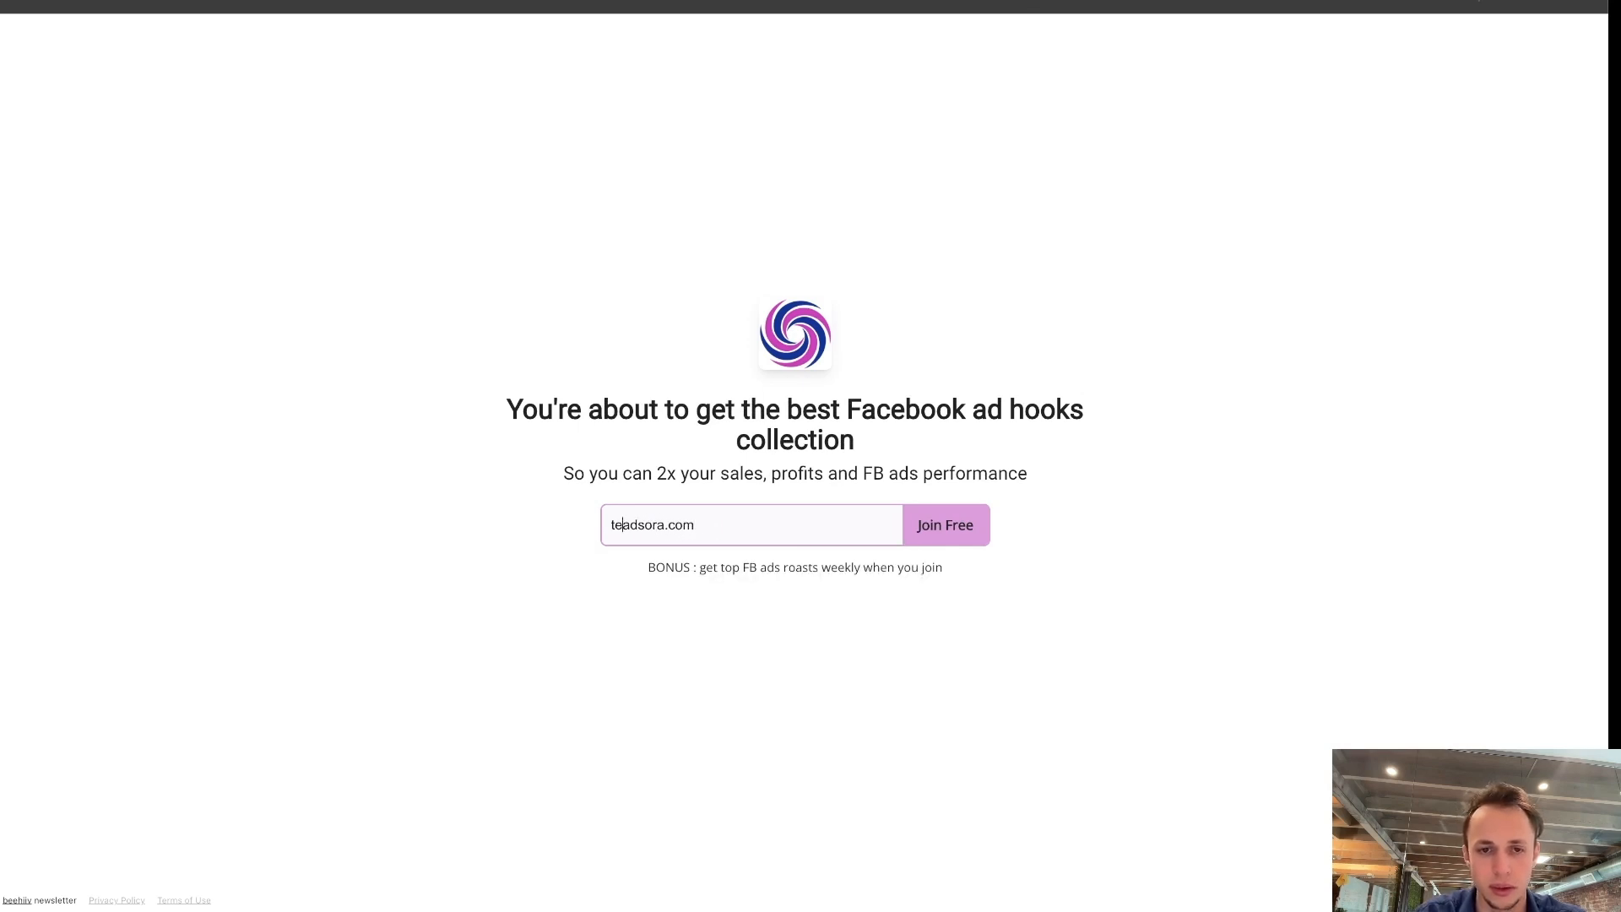
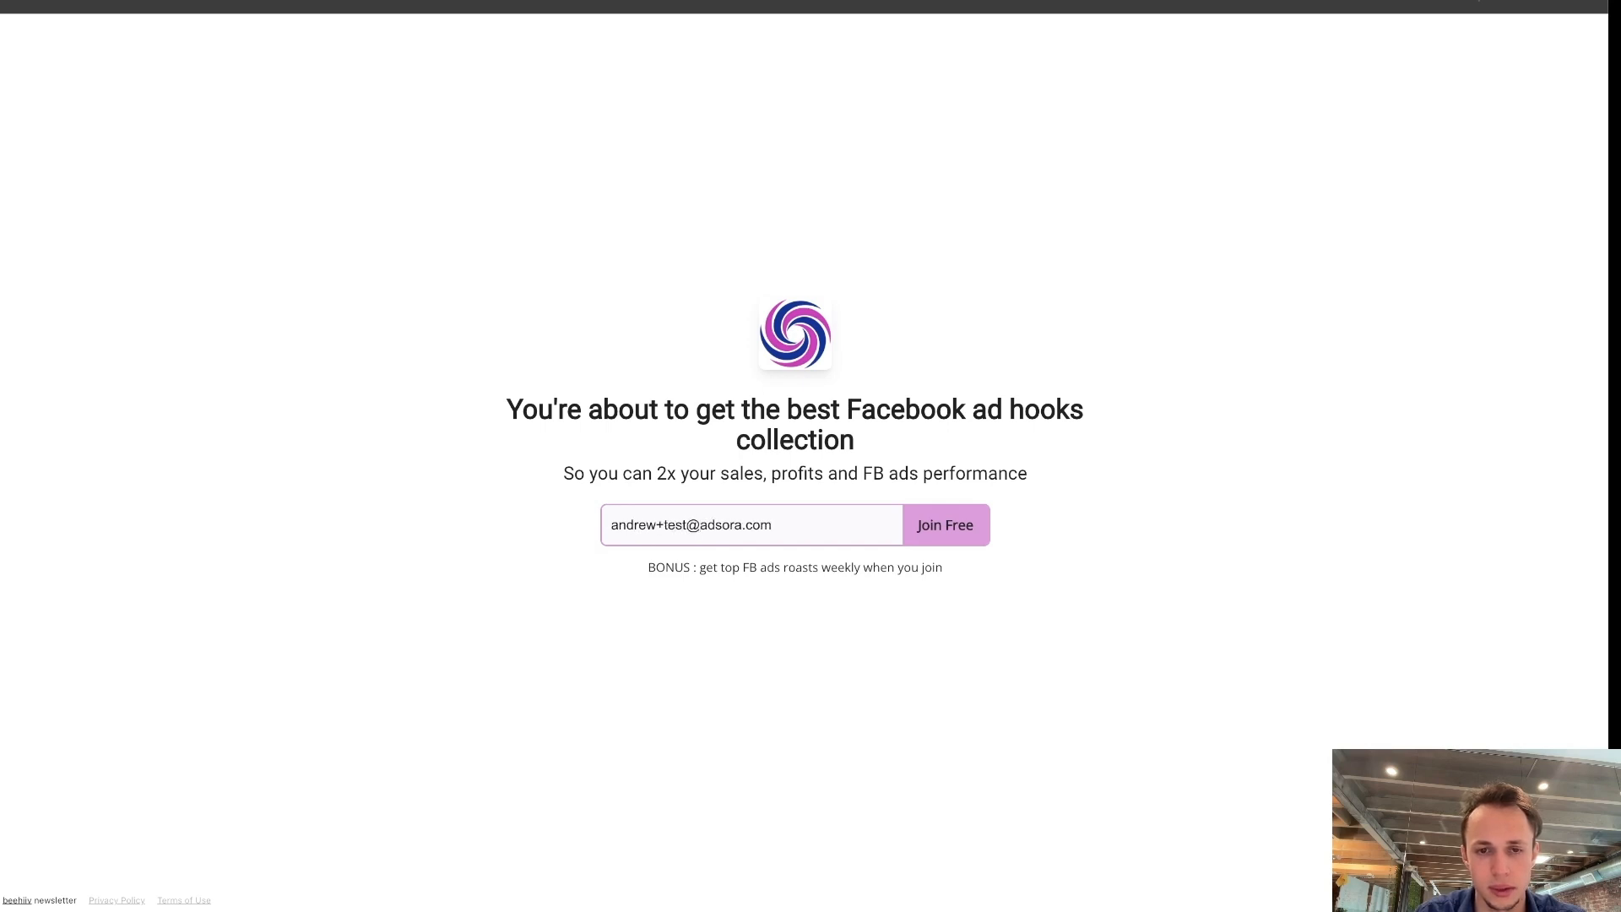
click(944, 528)
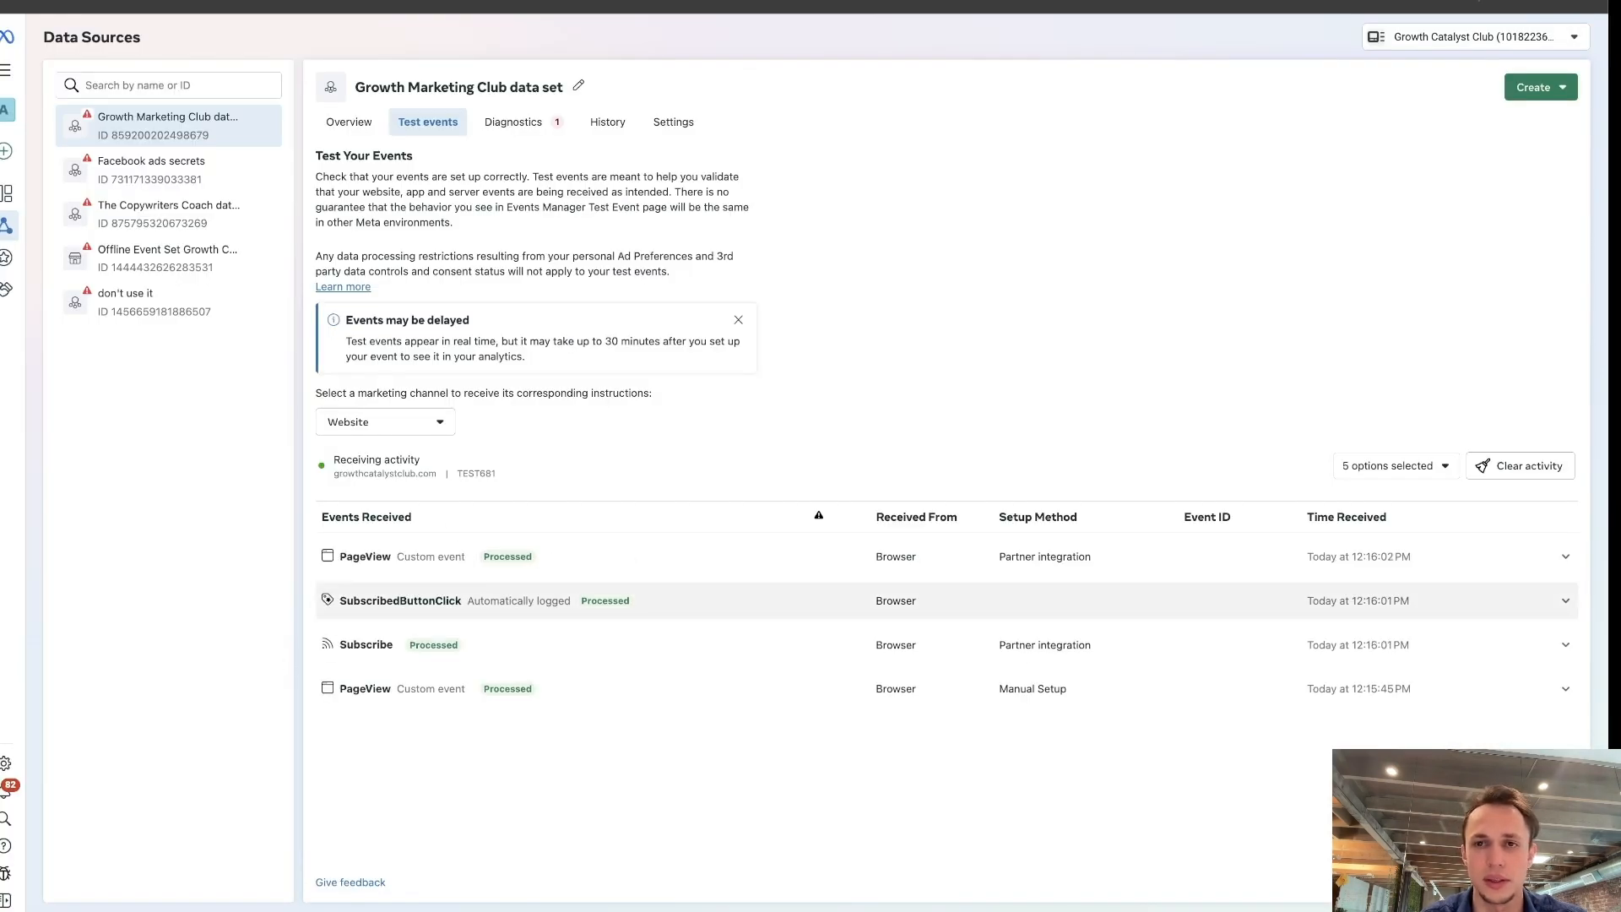
Skip the sponsored newsletter recommendations, check the received test events, and upgrade to the $9.99/mo premium membership with the saved Link card.
click(1023, 4)
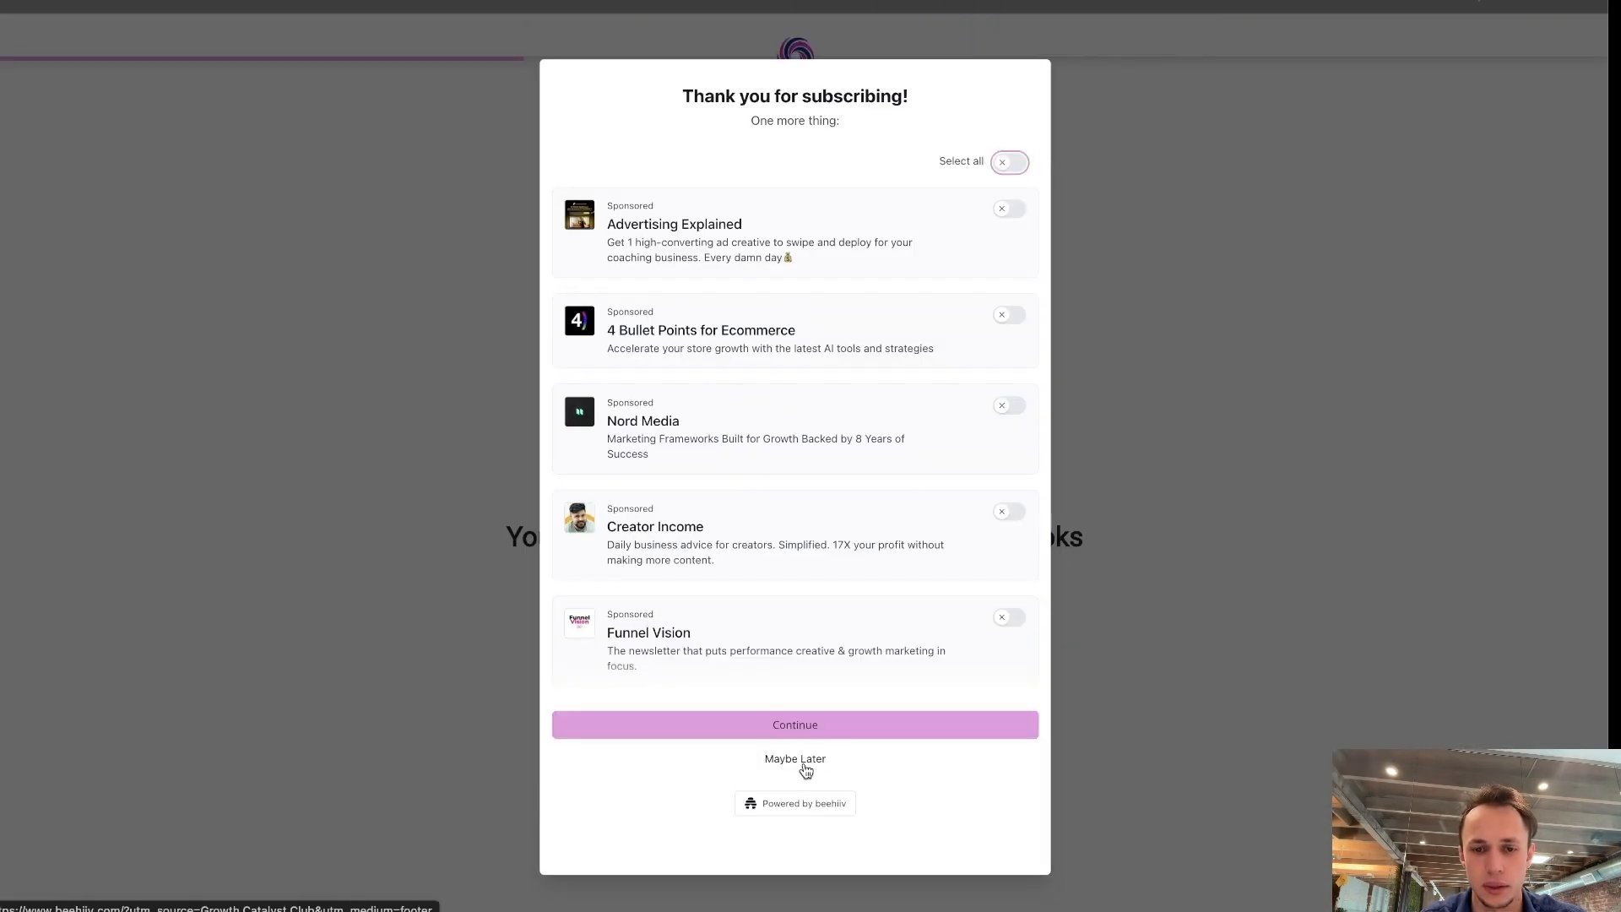
click(804, 764)
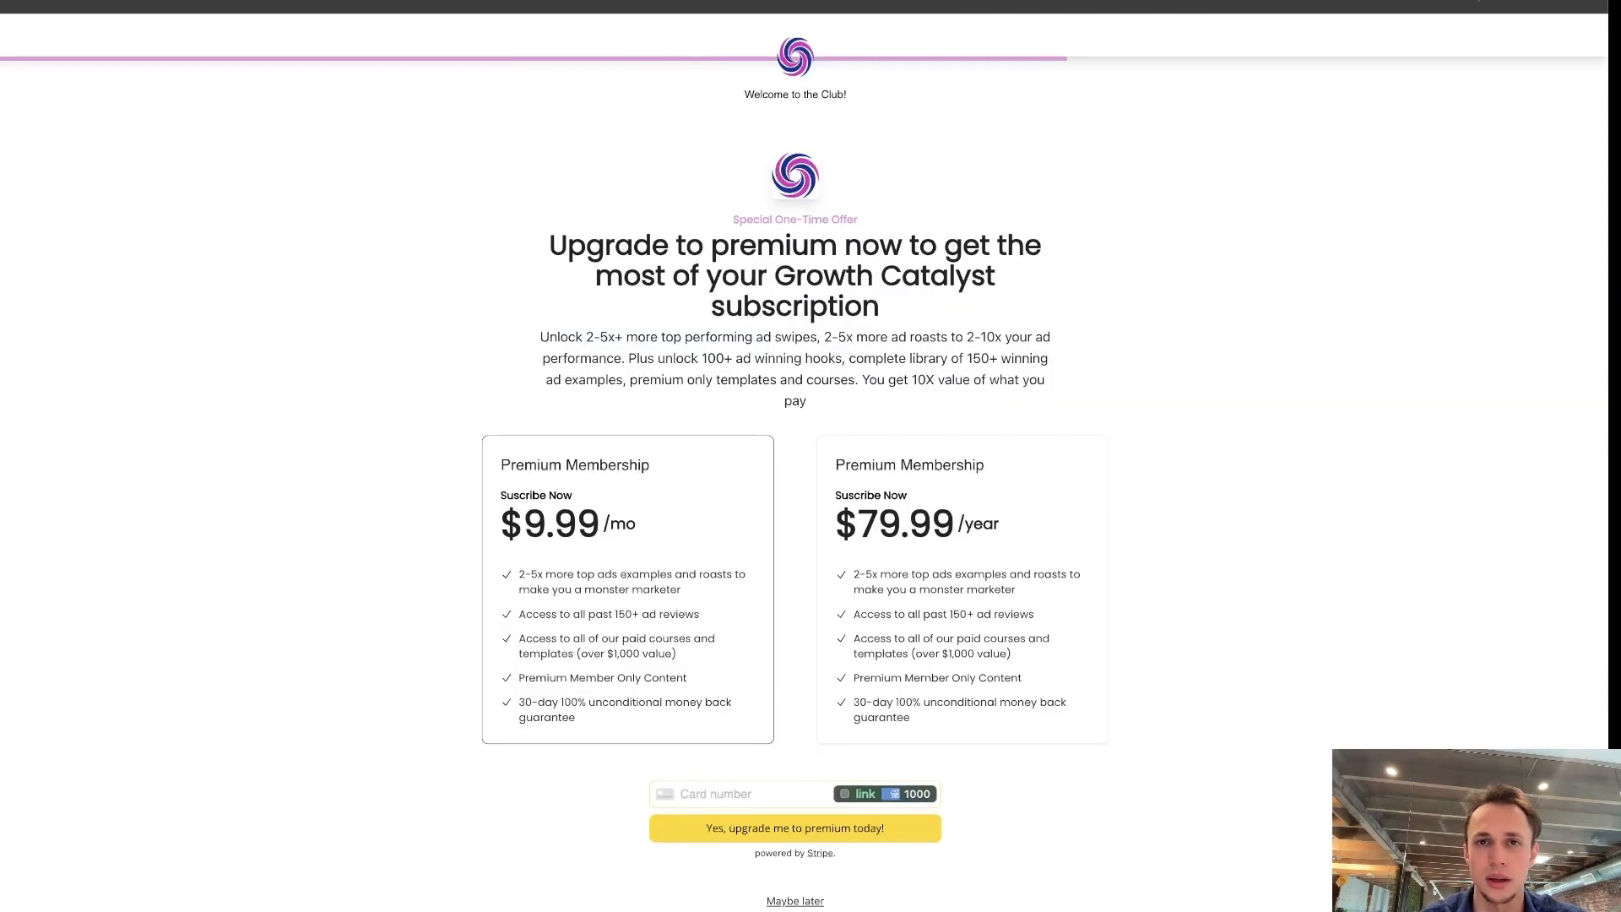
key(ctrl+Tab)
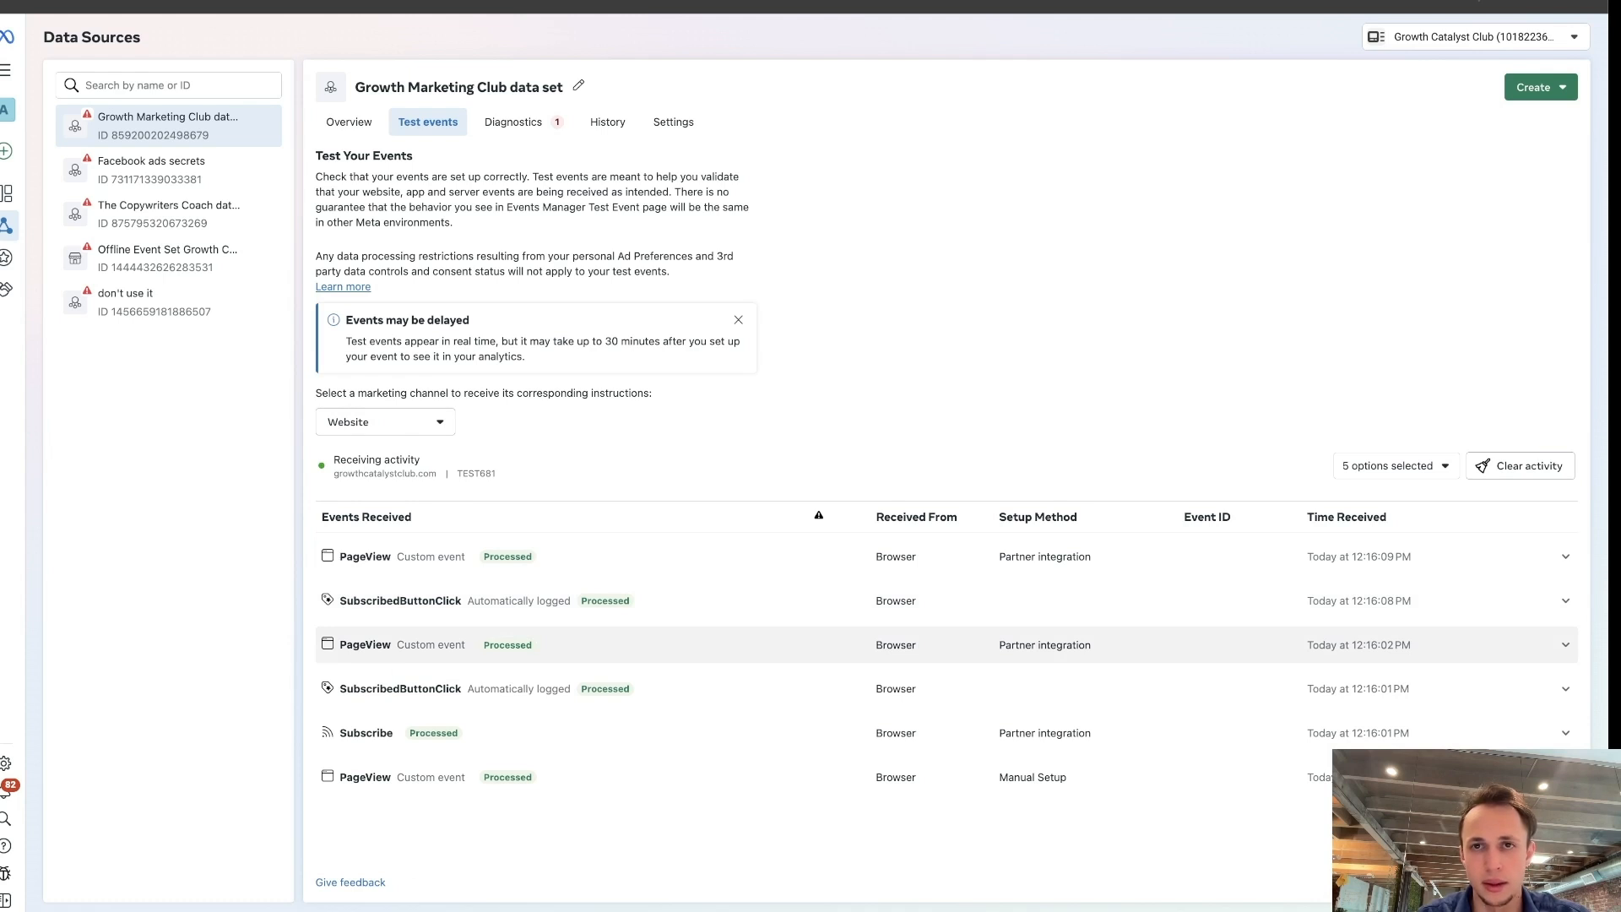
key(ctrl+shift+Tab)
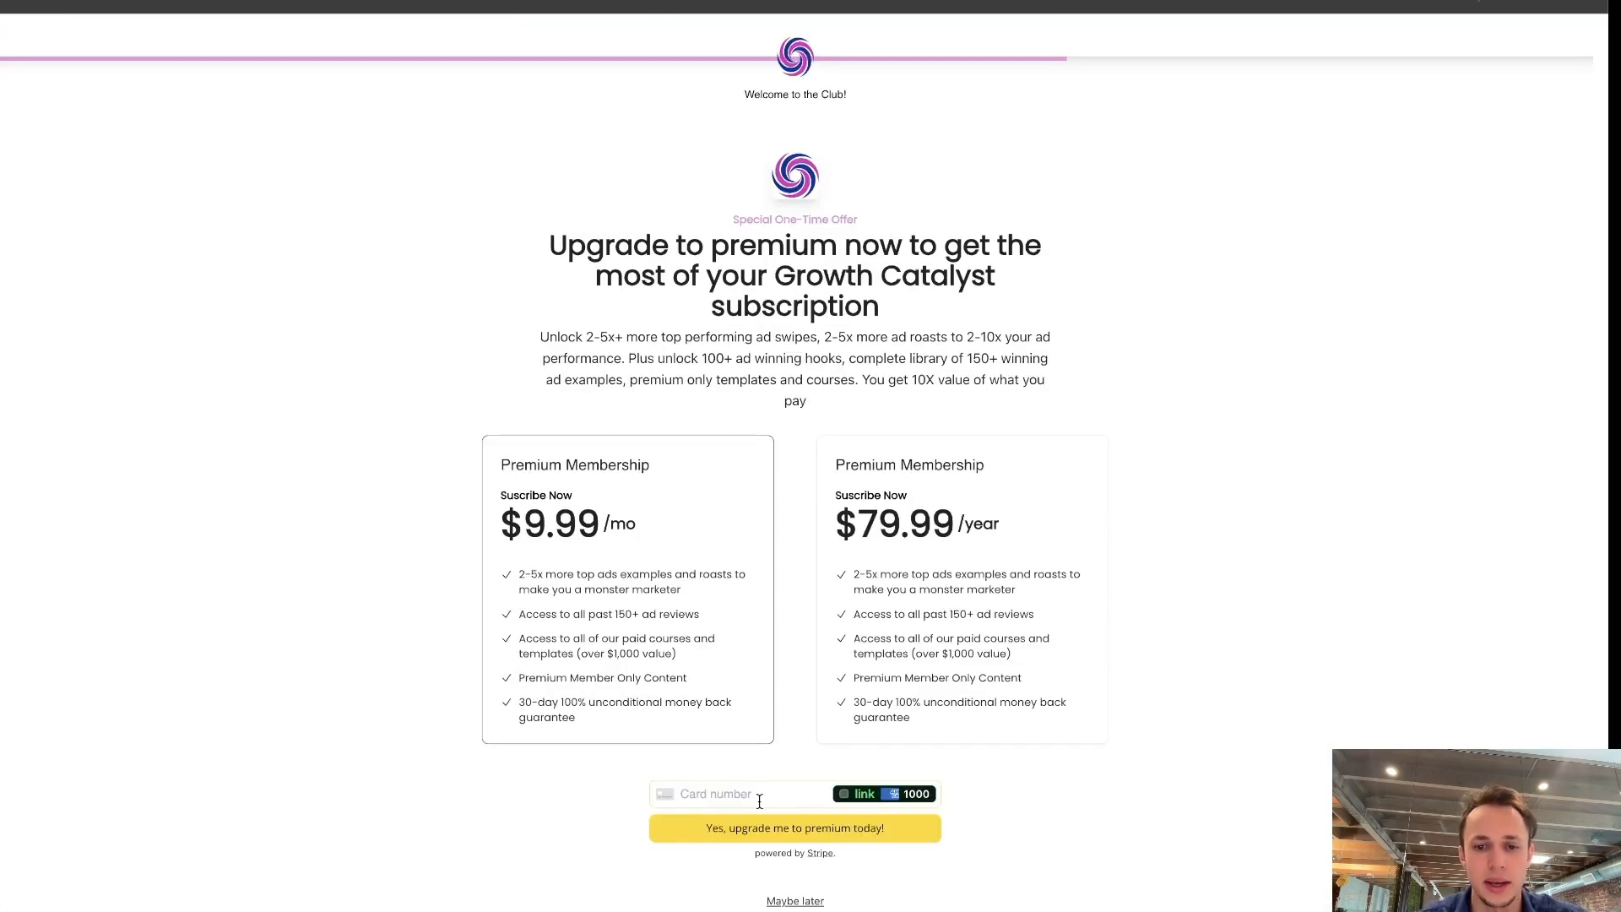
click(847, 800)
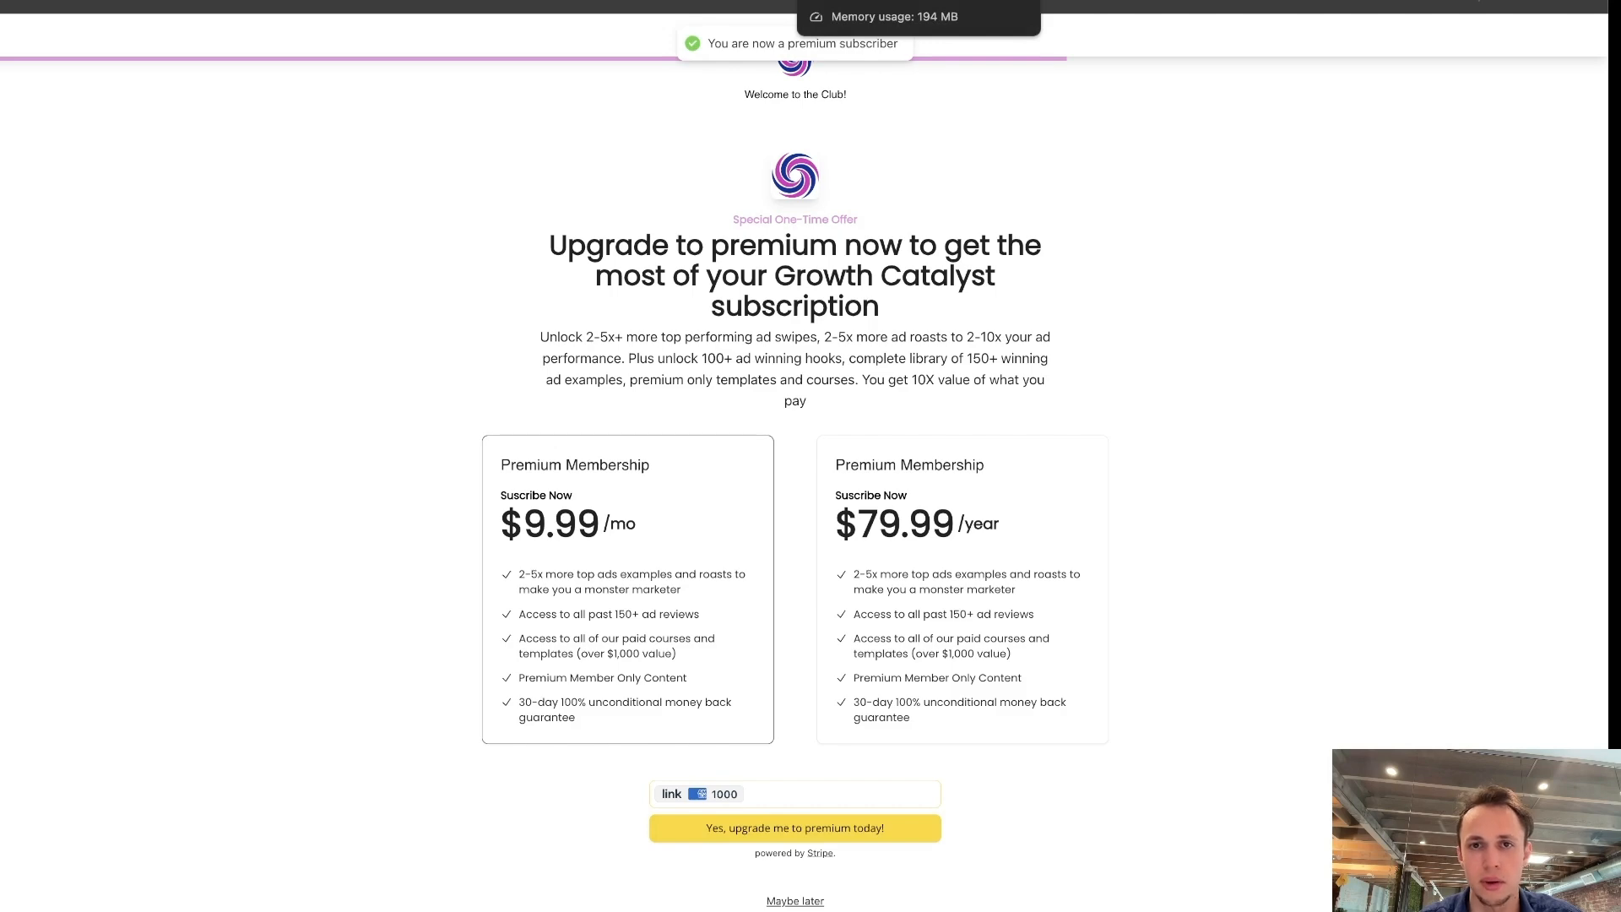
Examine the received test events in Events Manager, particularly the Purchase event's setup method and details, and look at the site's welcome page.
key(ctrl+Tab)
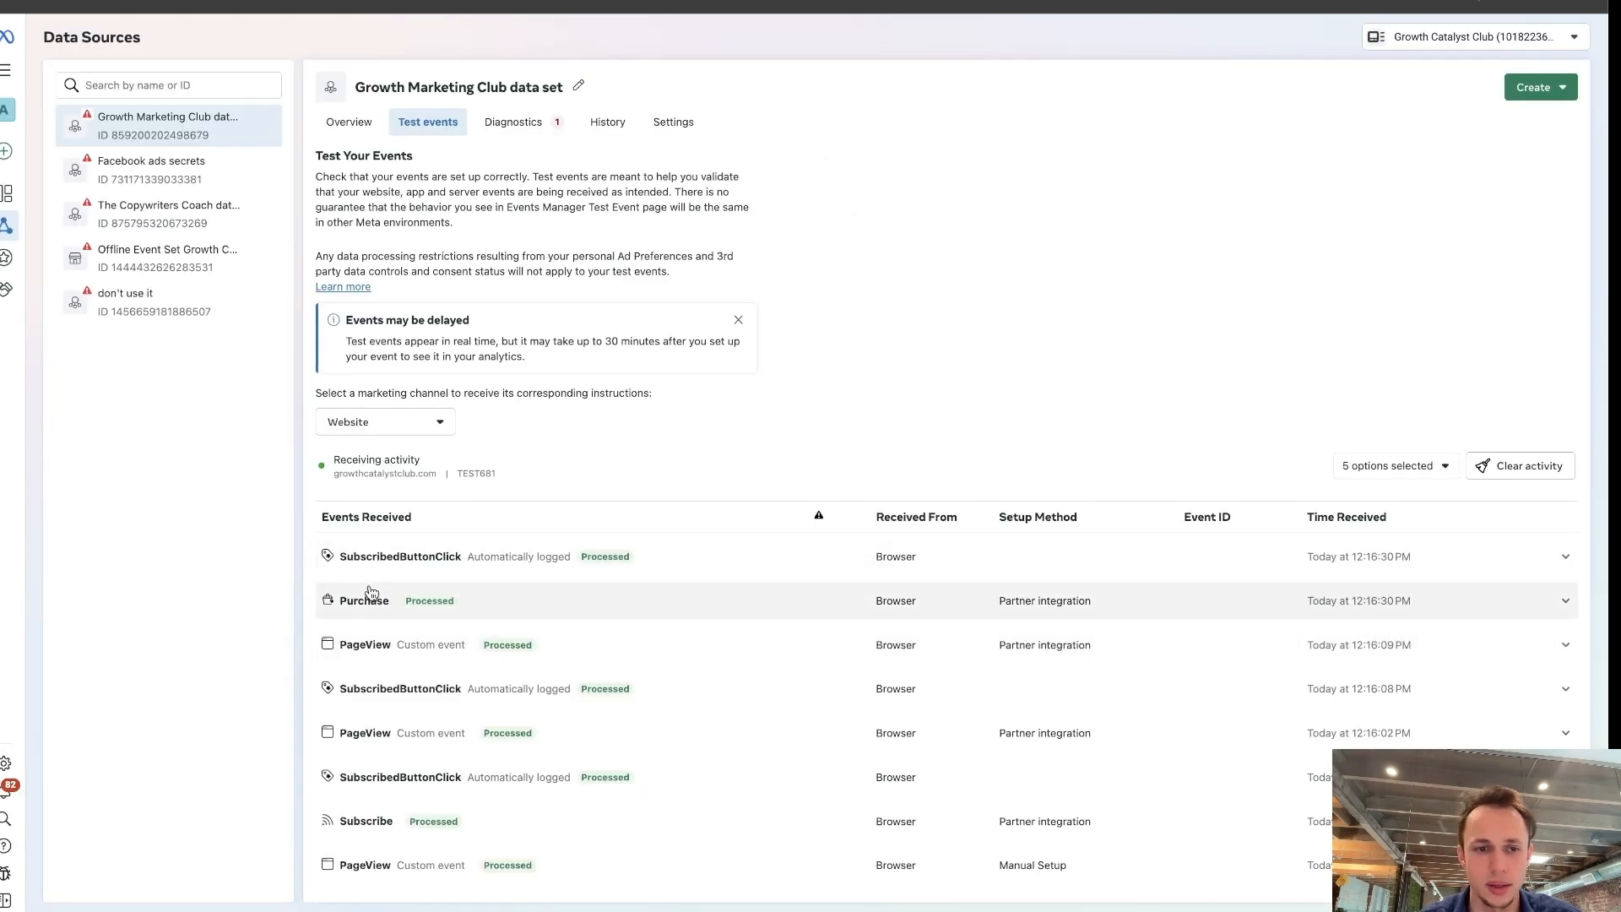
drag(312, 605, 489, 603)
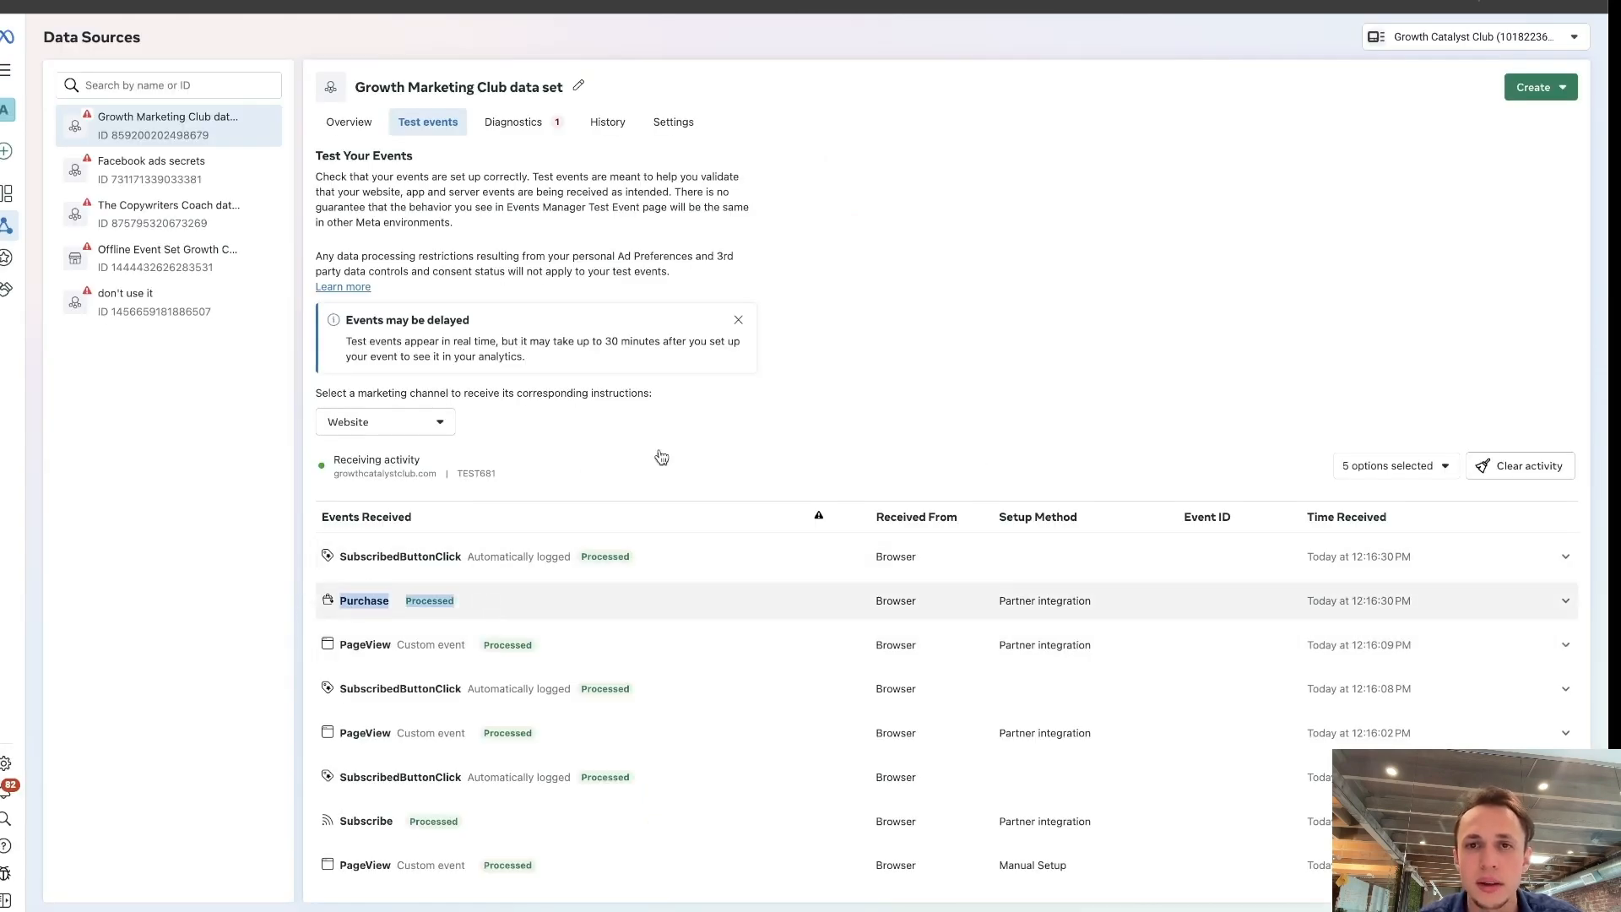
key(ctrl+Tab)
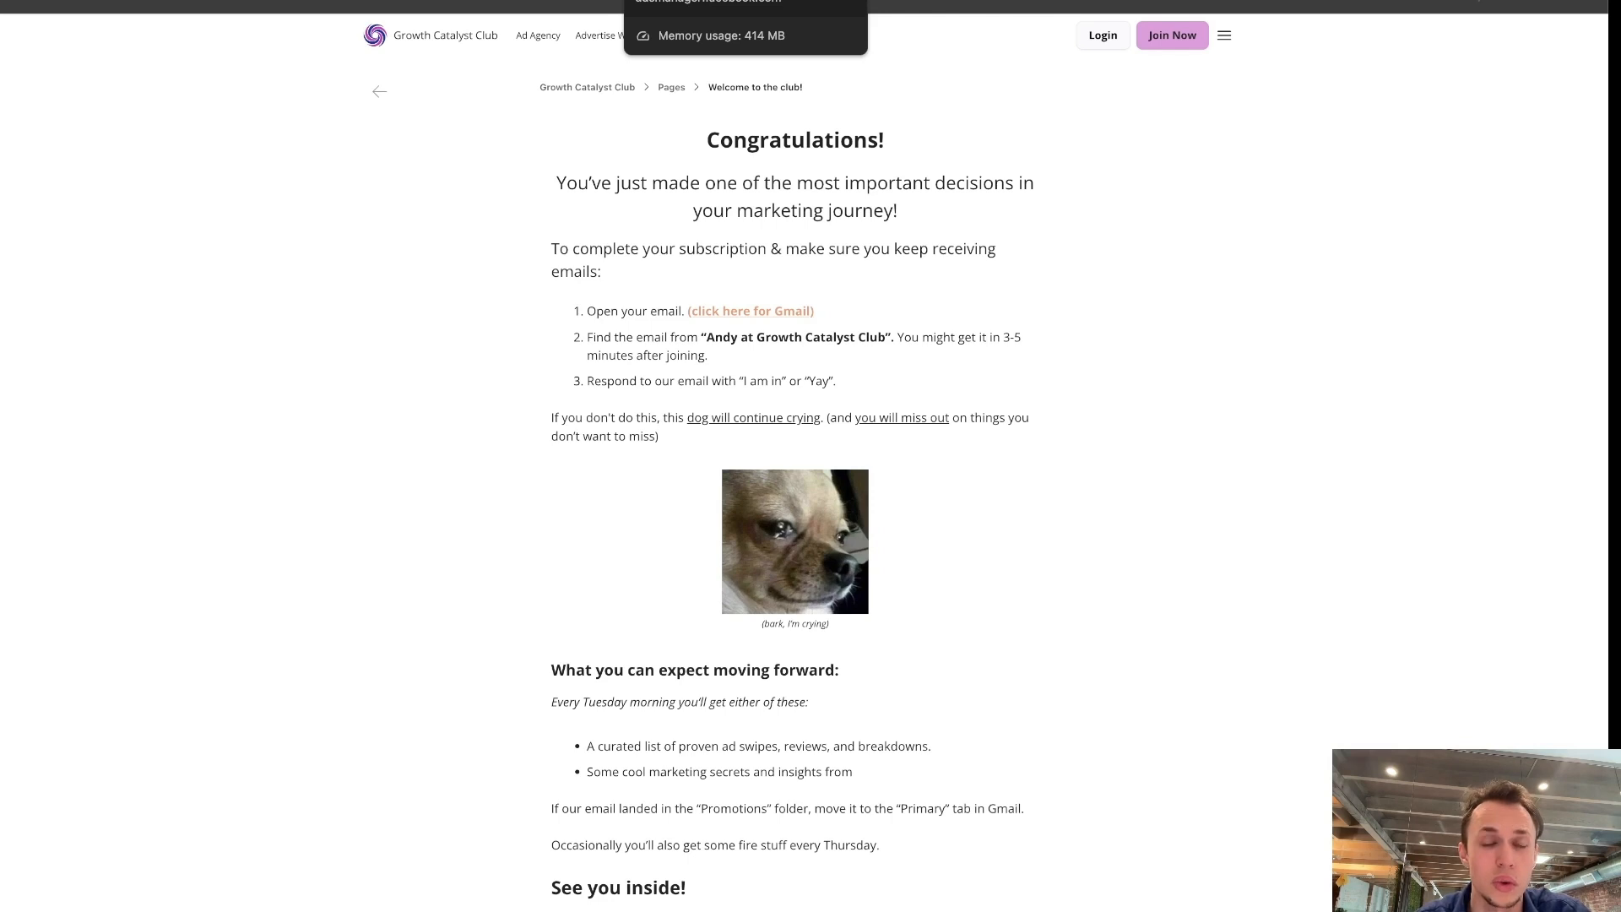
click(856, 2)
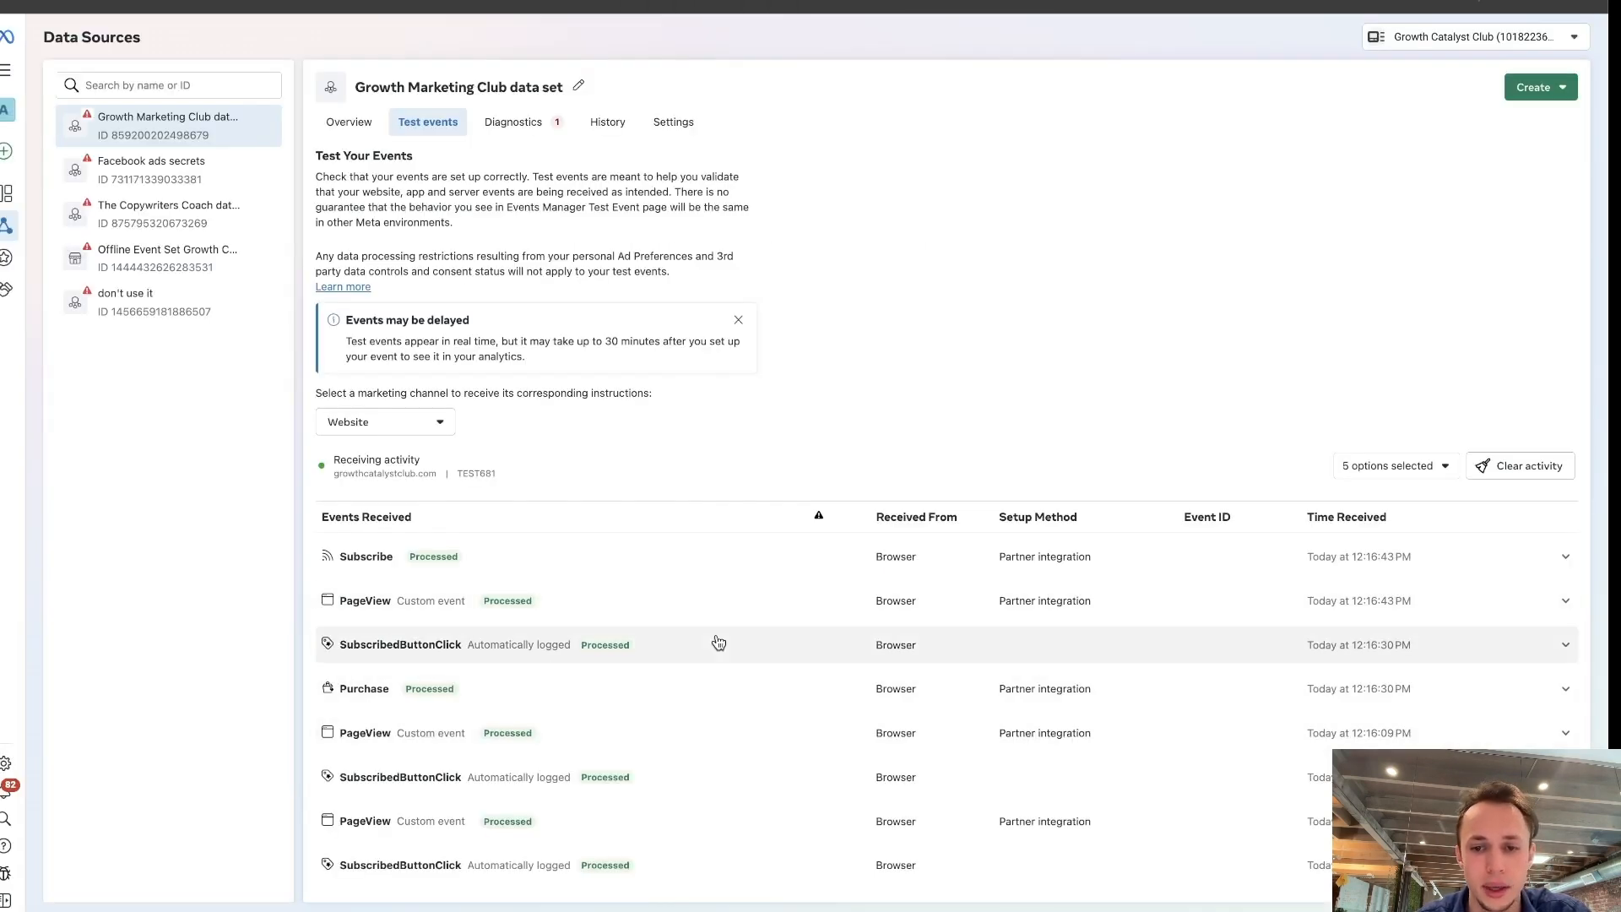
mouse_move(1088, 675)
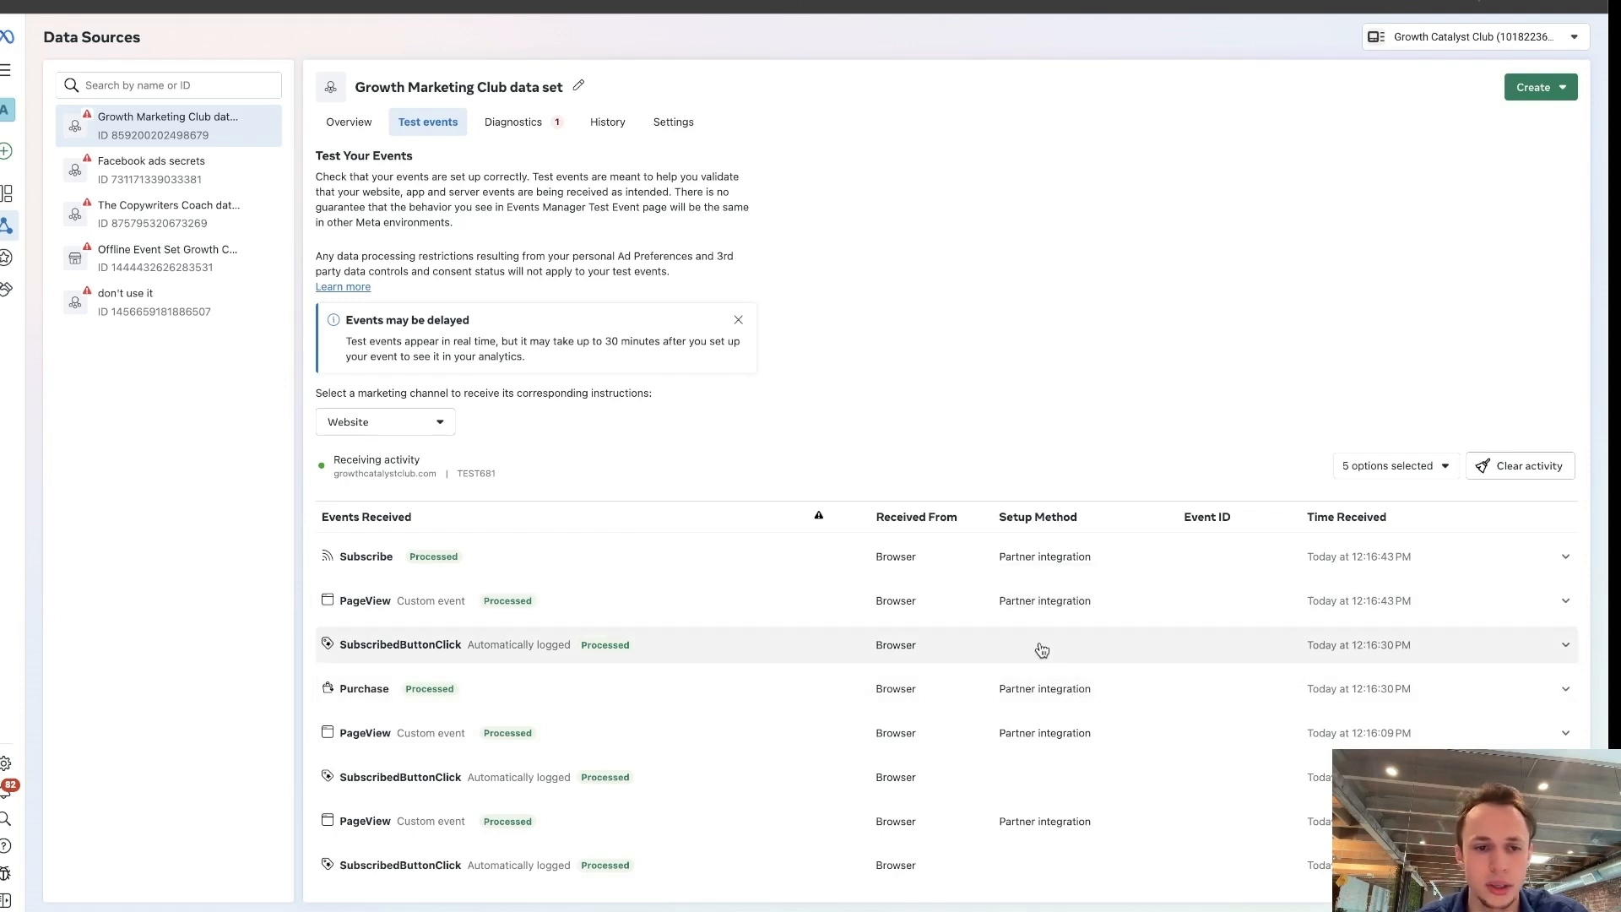
scroll(999, 682, down, 2)
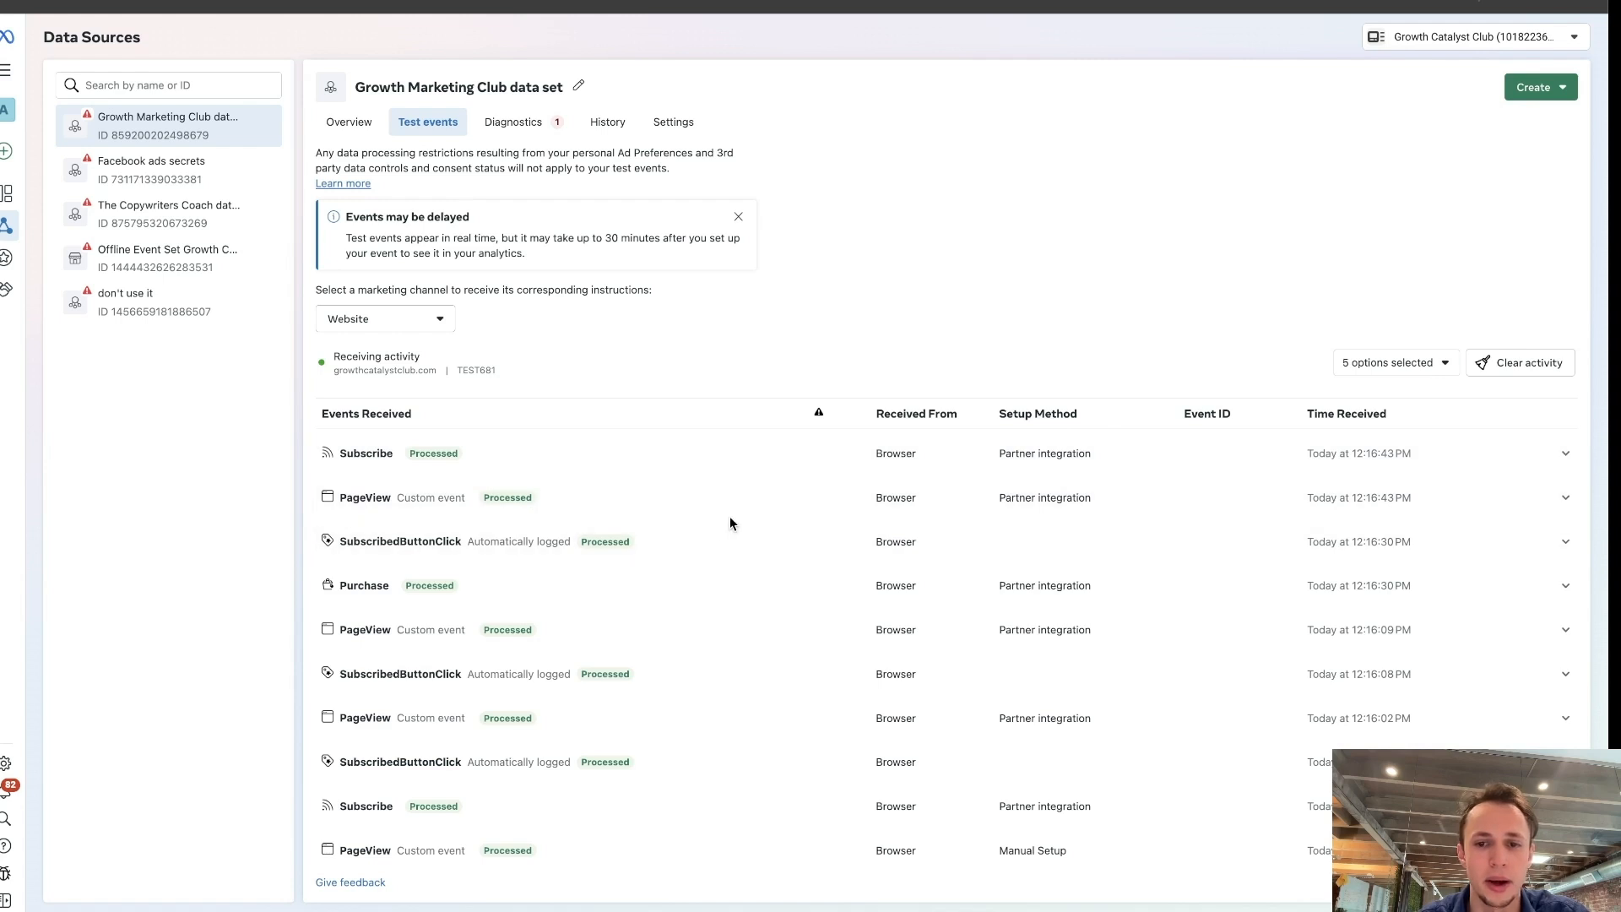
click(1085, 588)
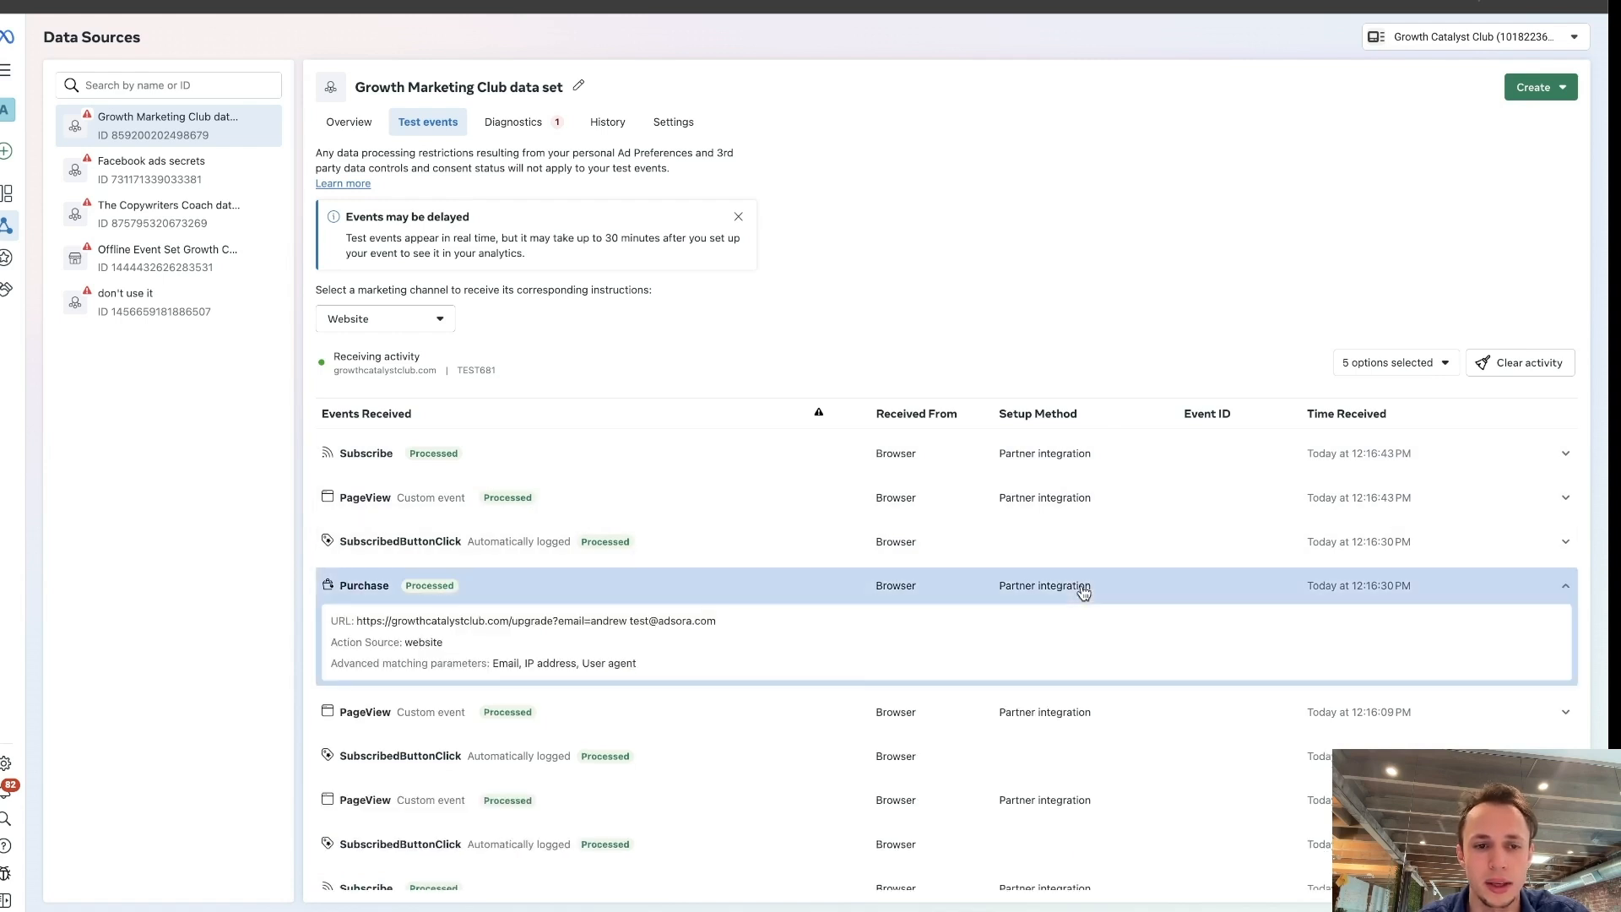
click(1133, 587)
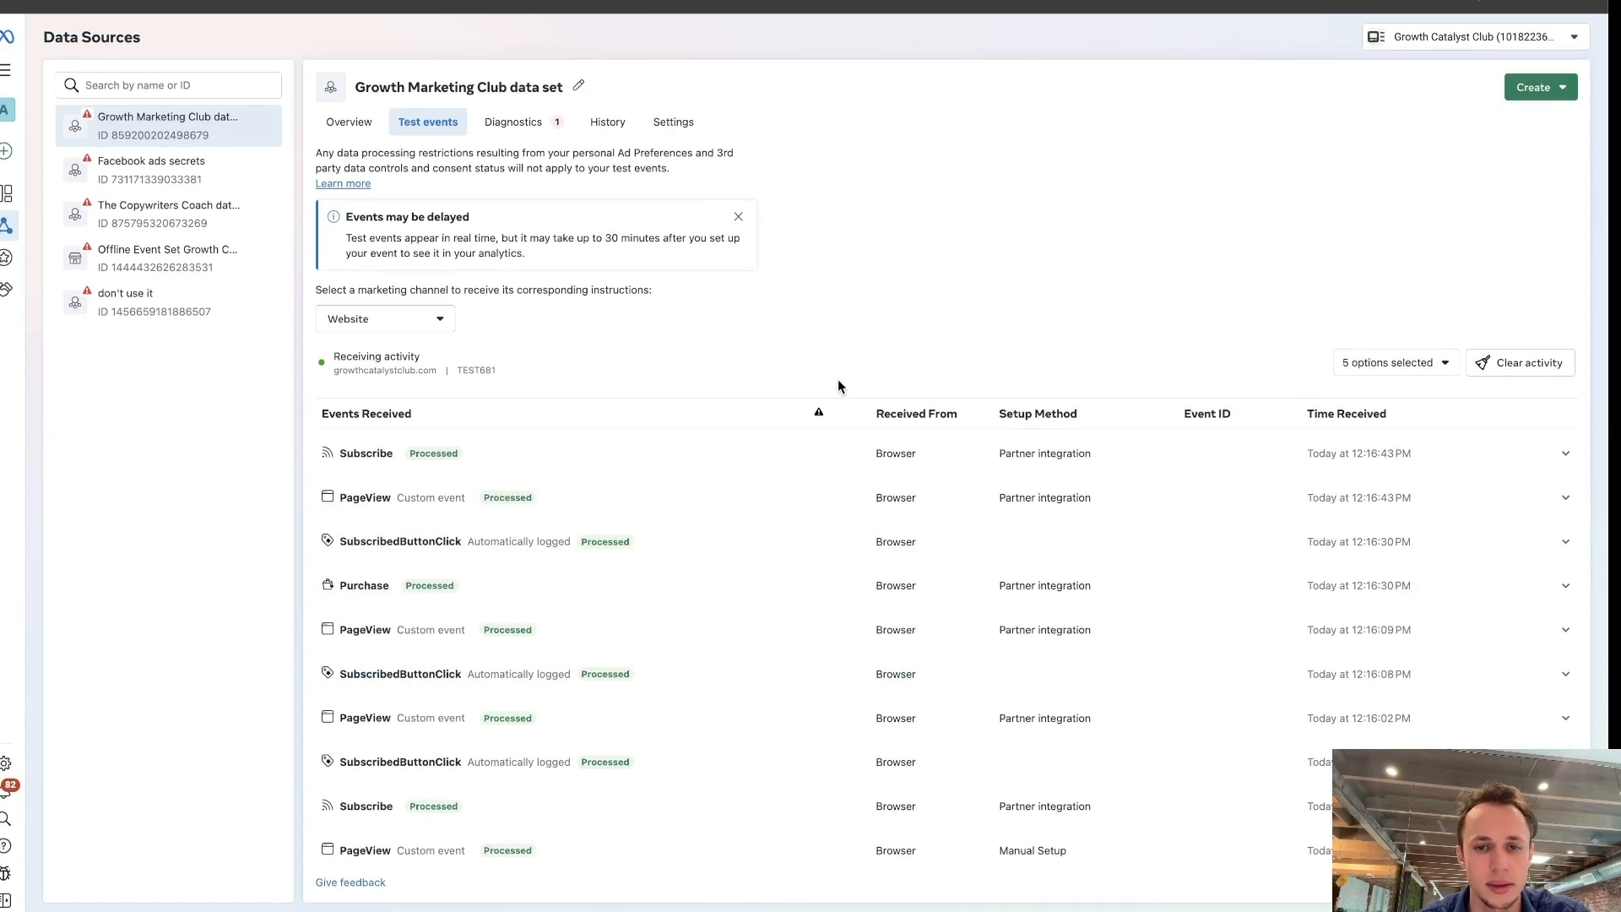
scroll(840, 386, up, 2)
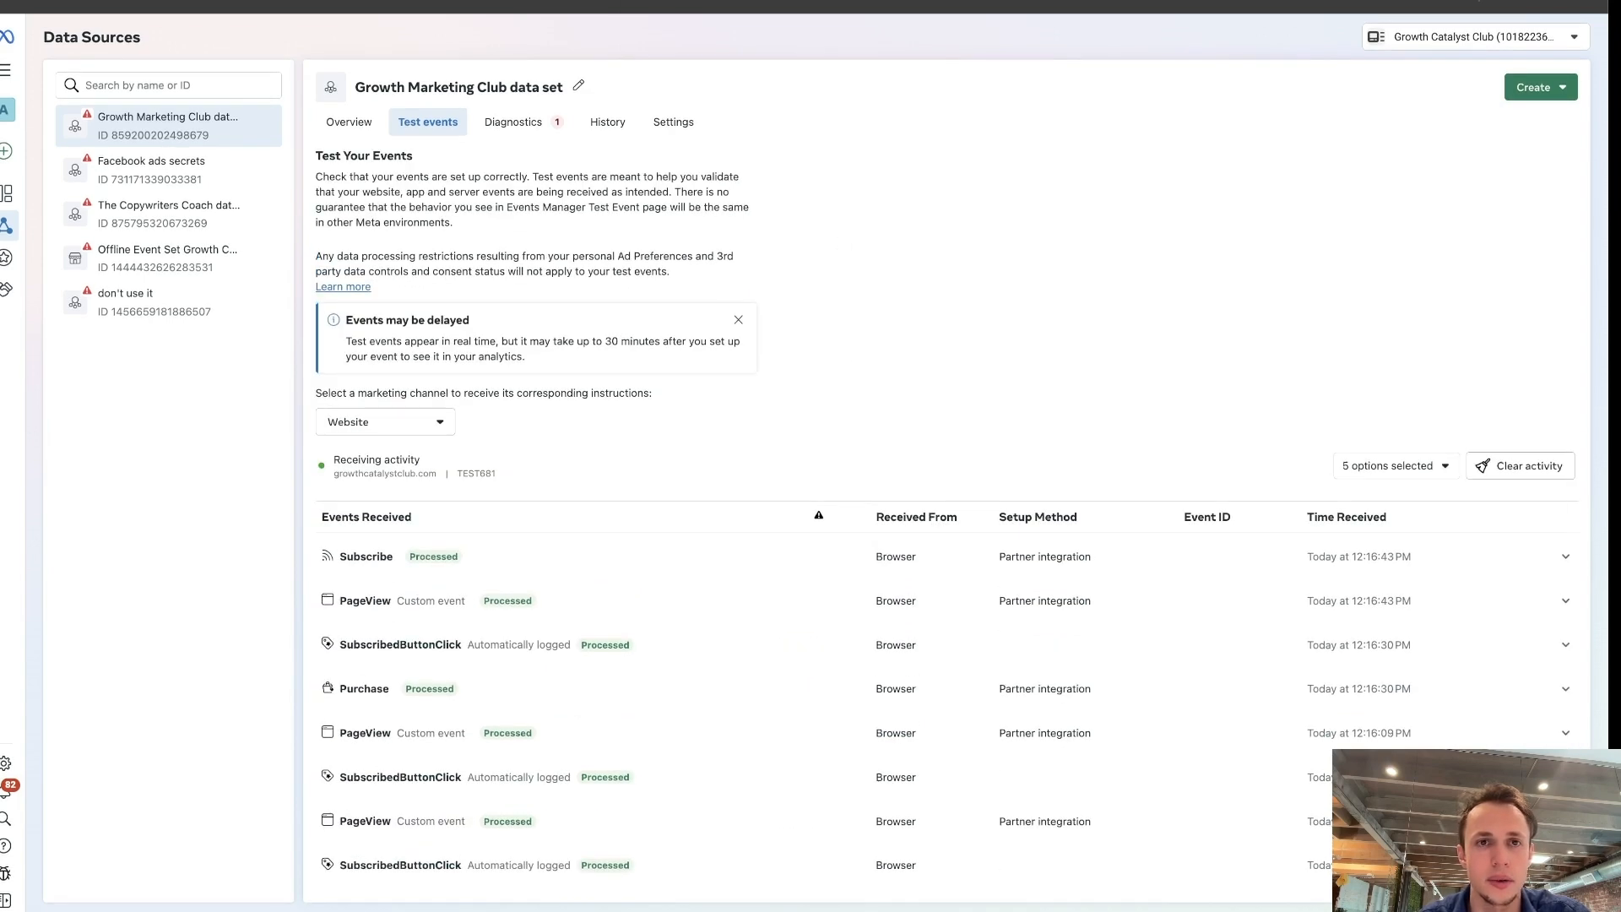
Switch to Meta Ads Manager and create an Auction campaign with the Sales objective and the manual sales campaign setup.
click(745, 2)
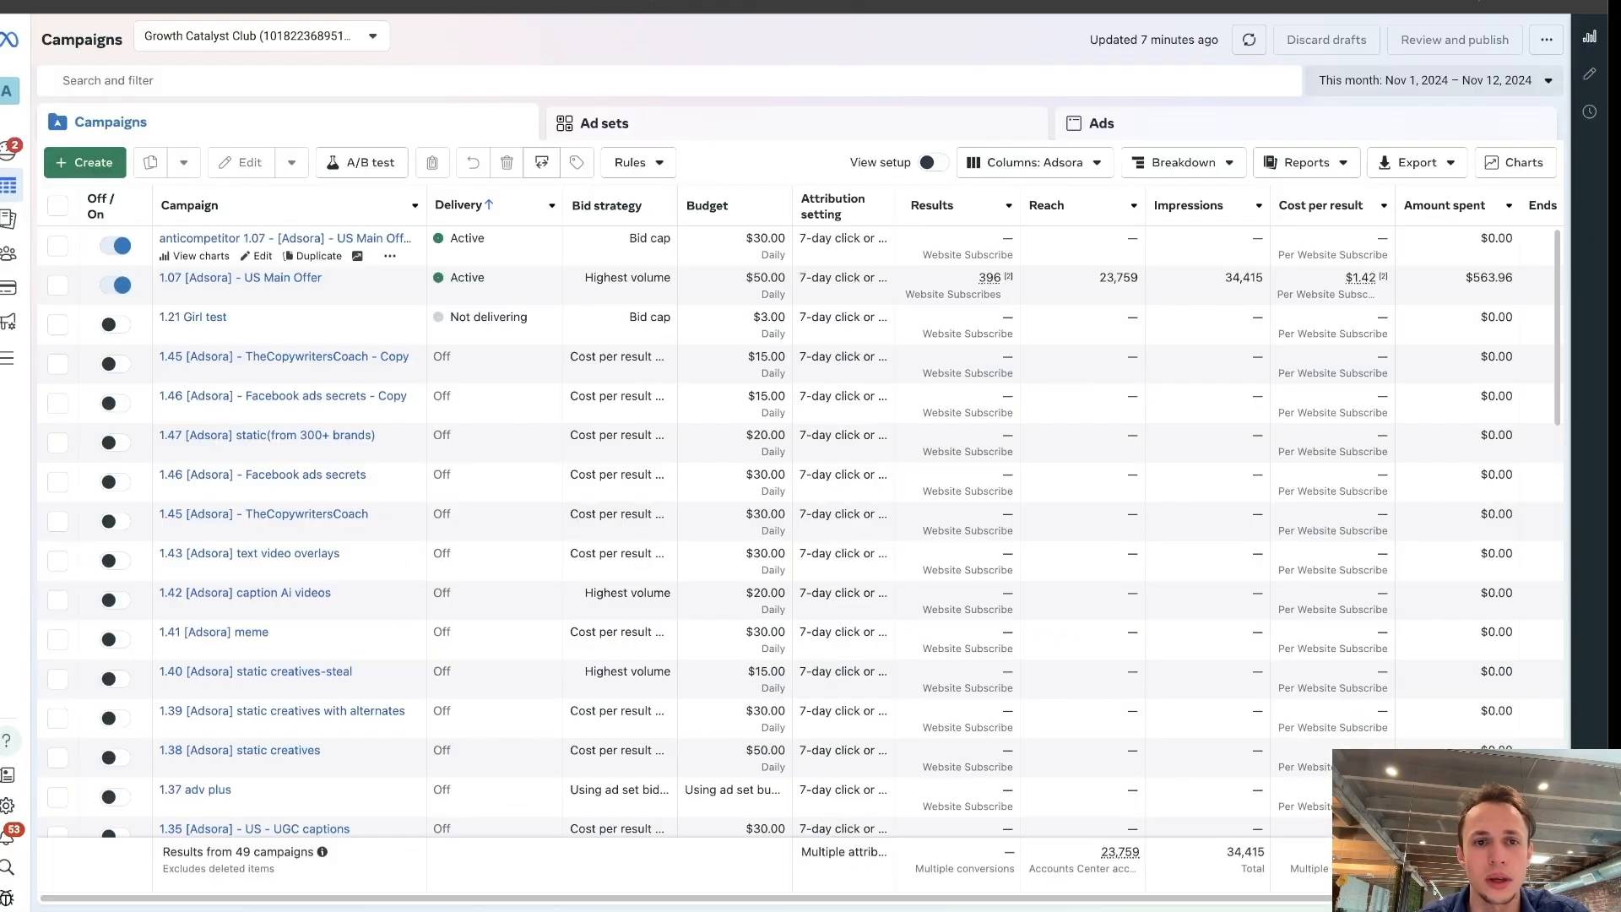
click(84, 162)
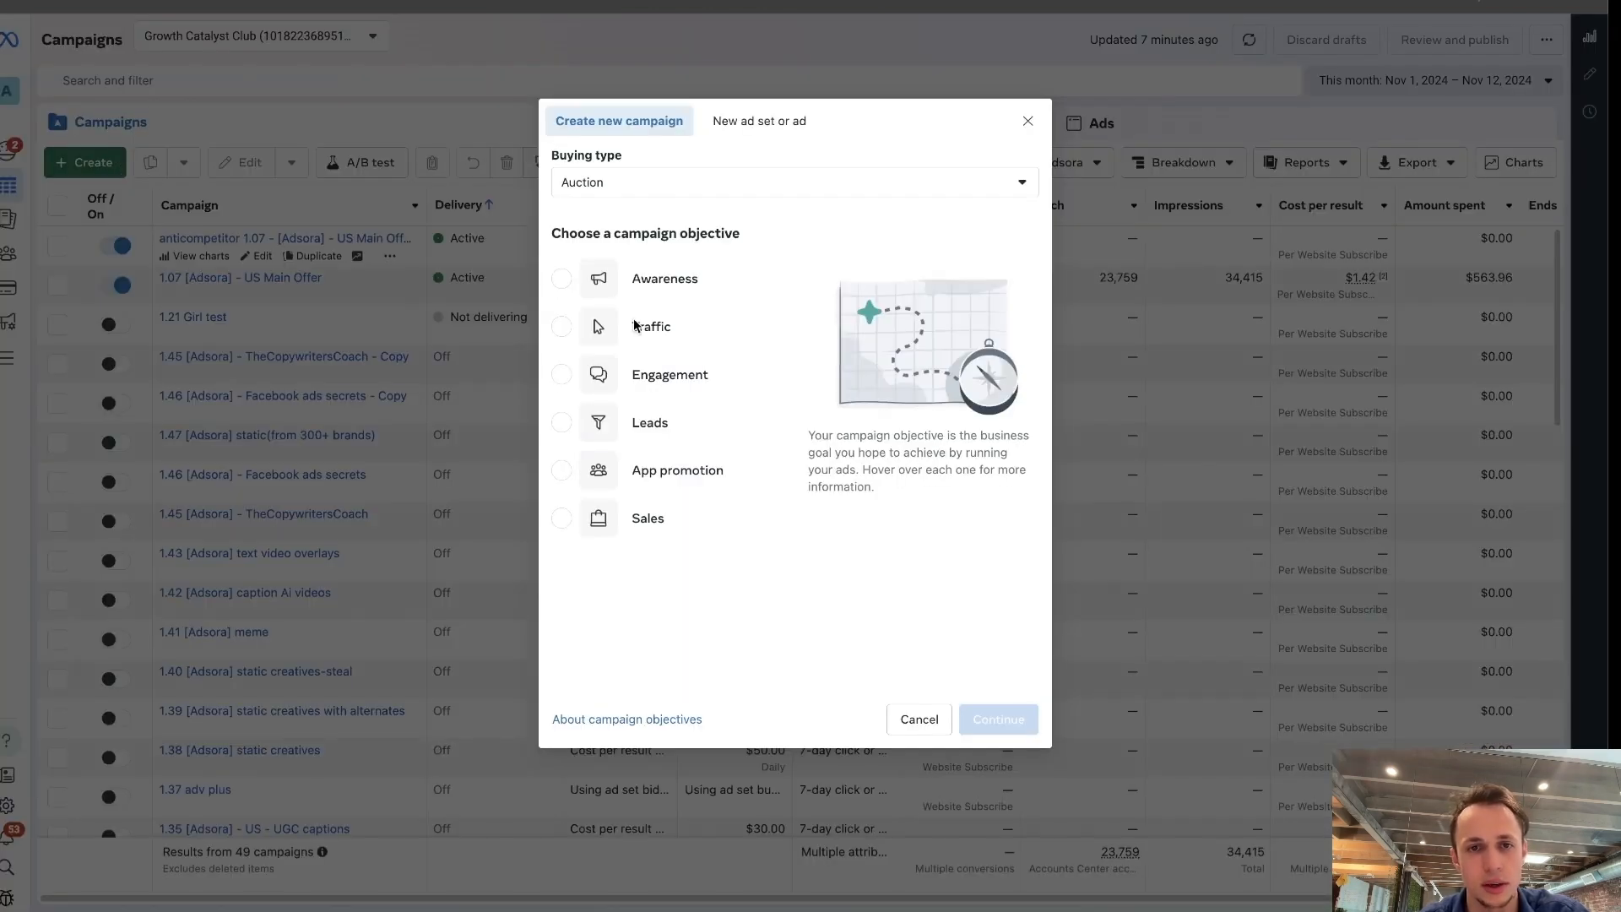
click(650, 518)
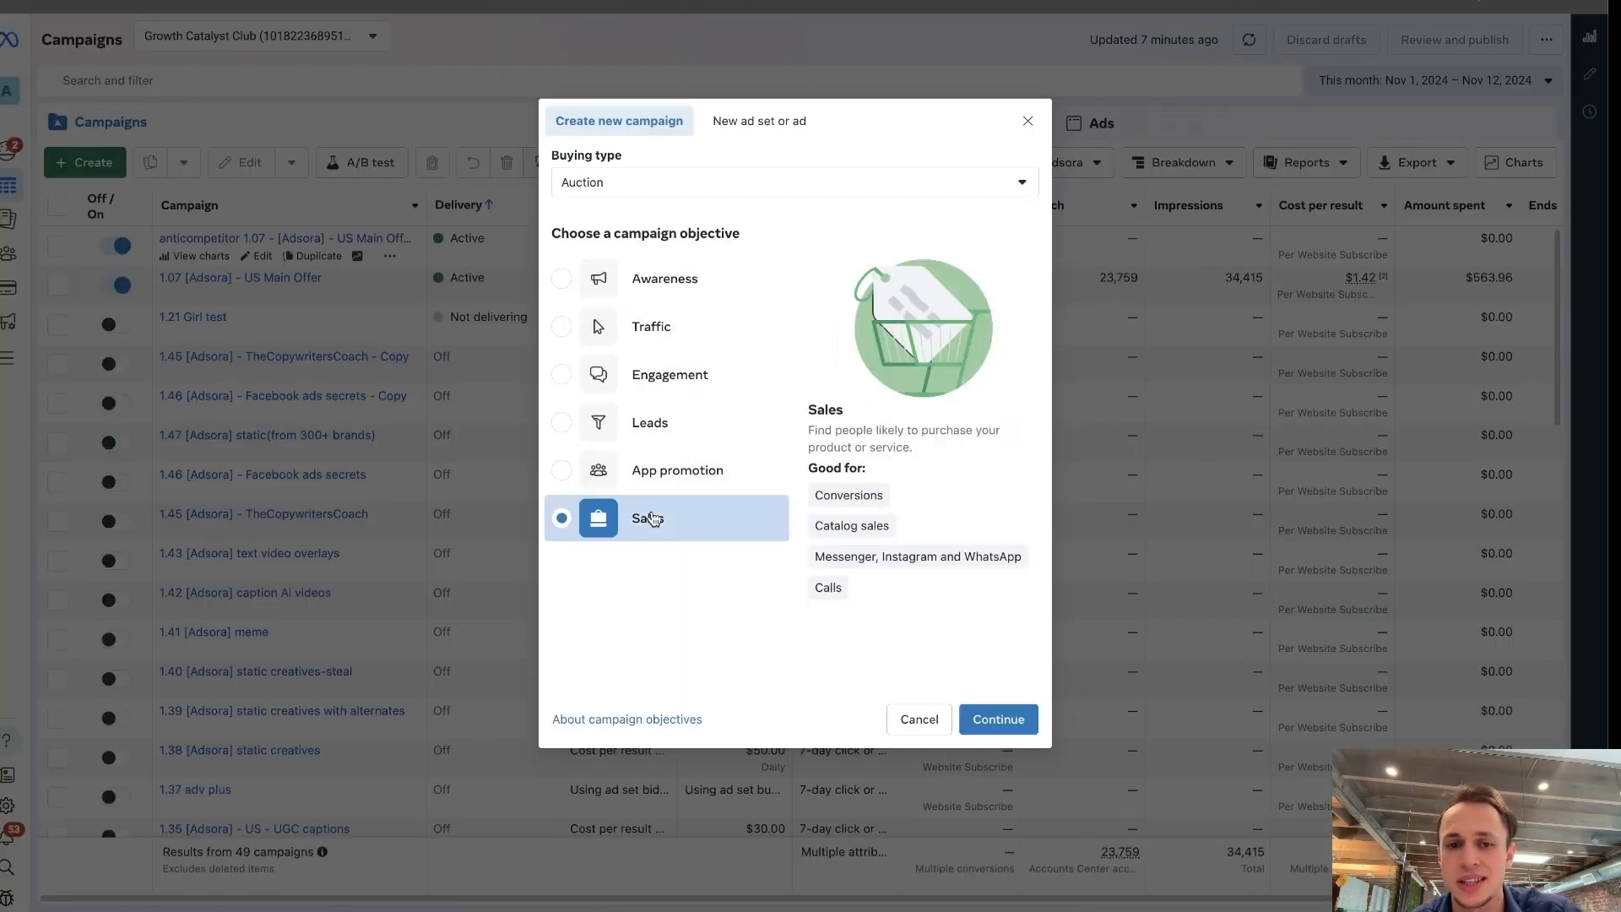
click(999, 719)
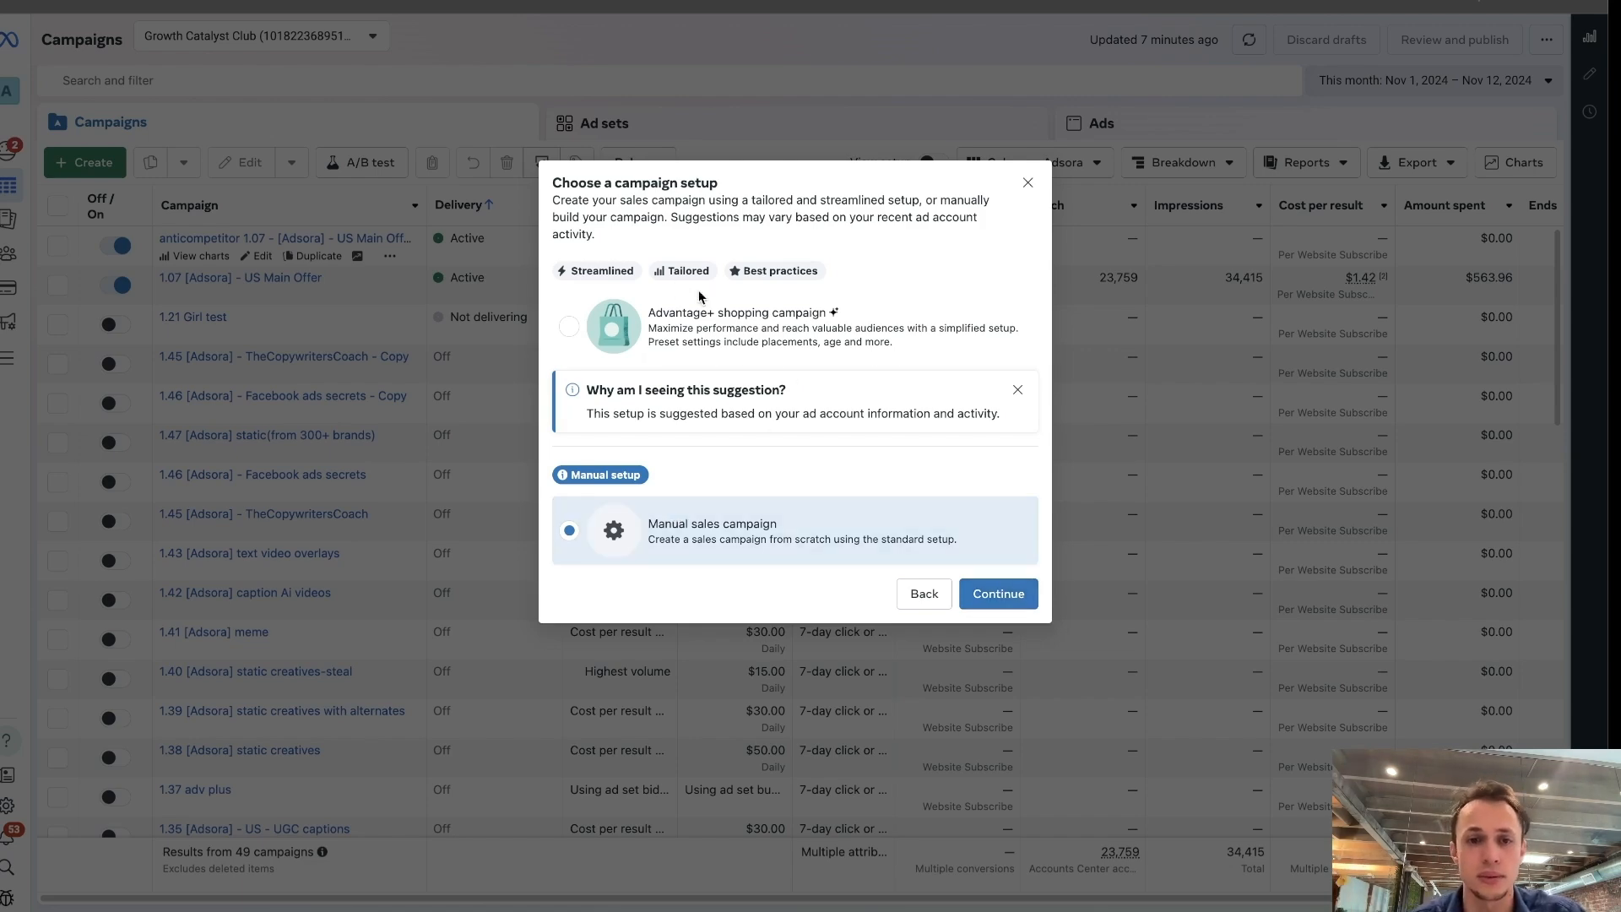
click(999, 593)
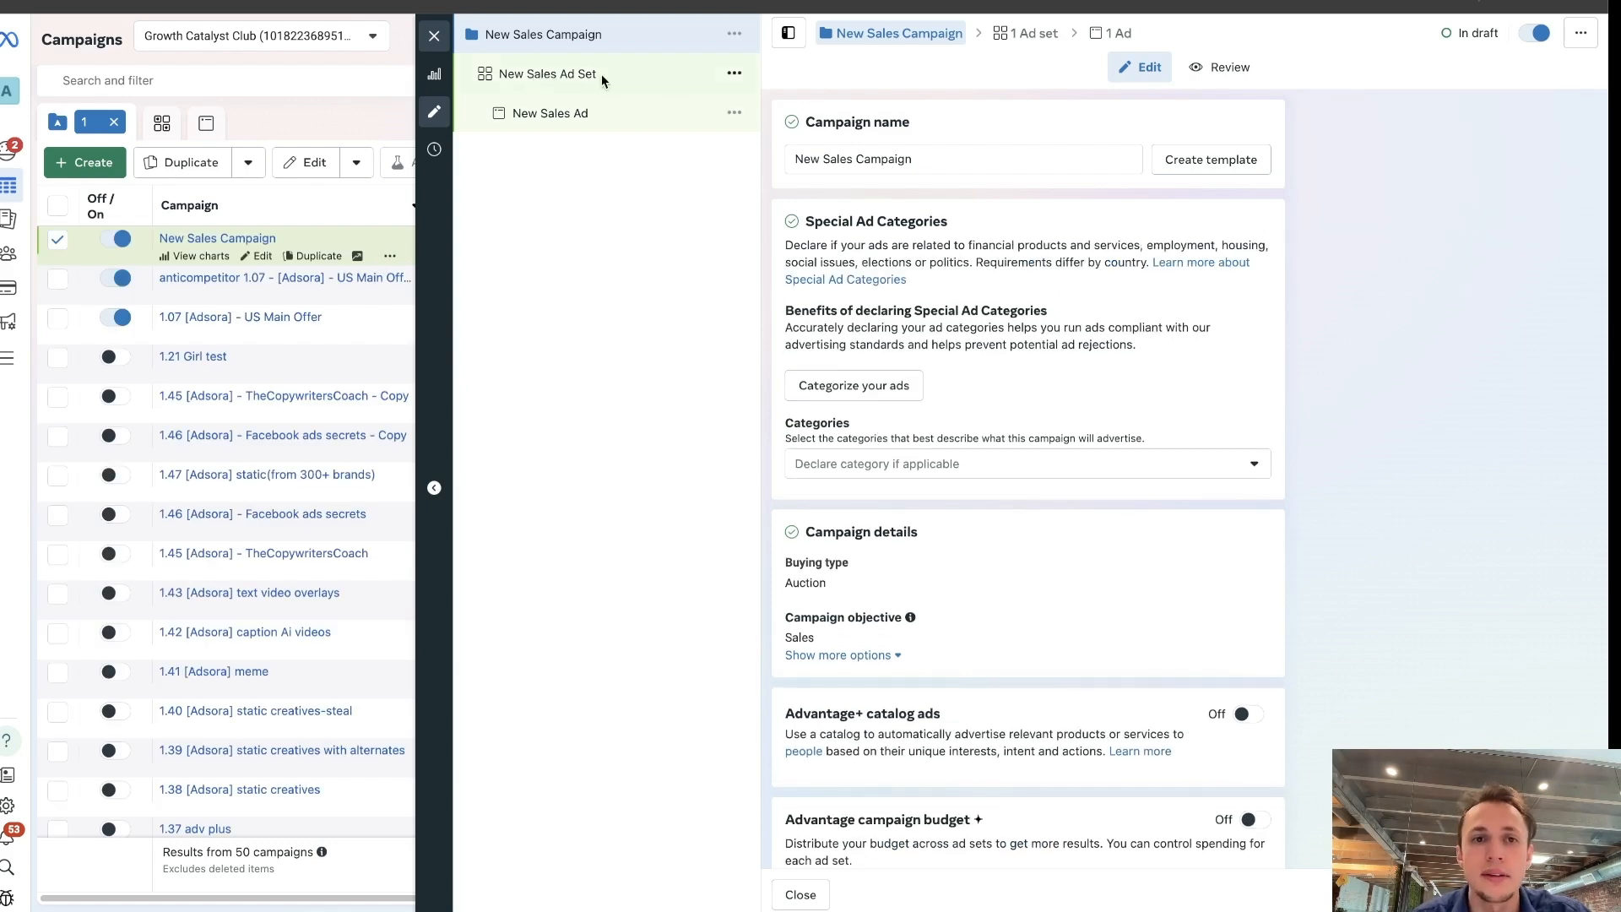
In the new sales ad set, set the conversion location to Website and select the Growth Marketing Club data set as the pixel.
click(673, 73)
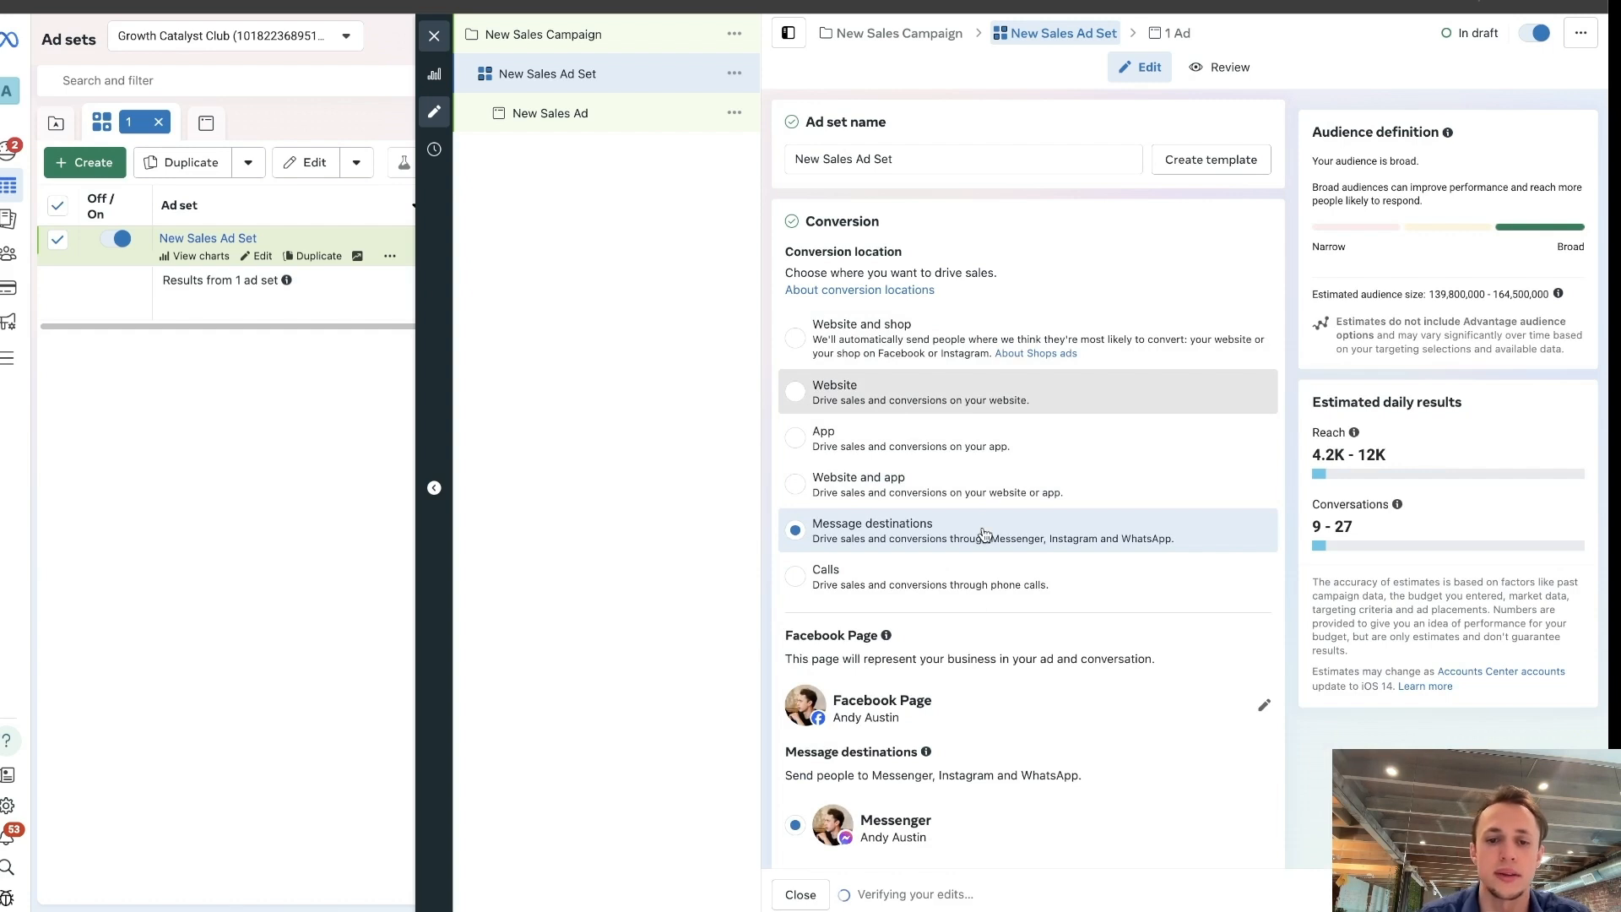
scroll(950, 750, down, 1)
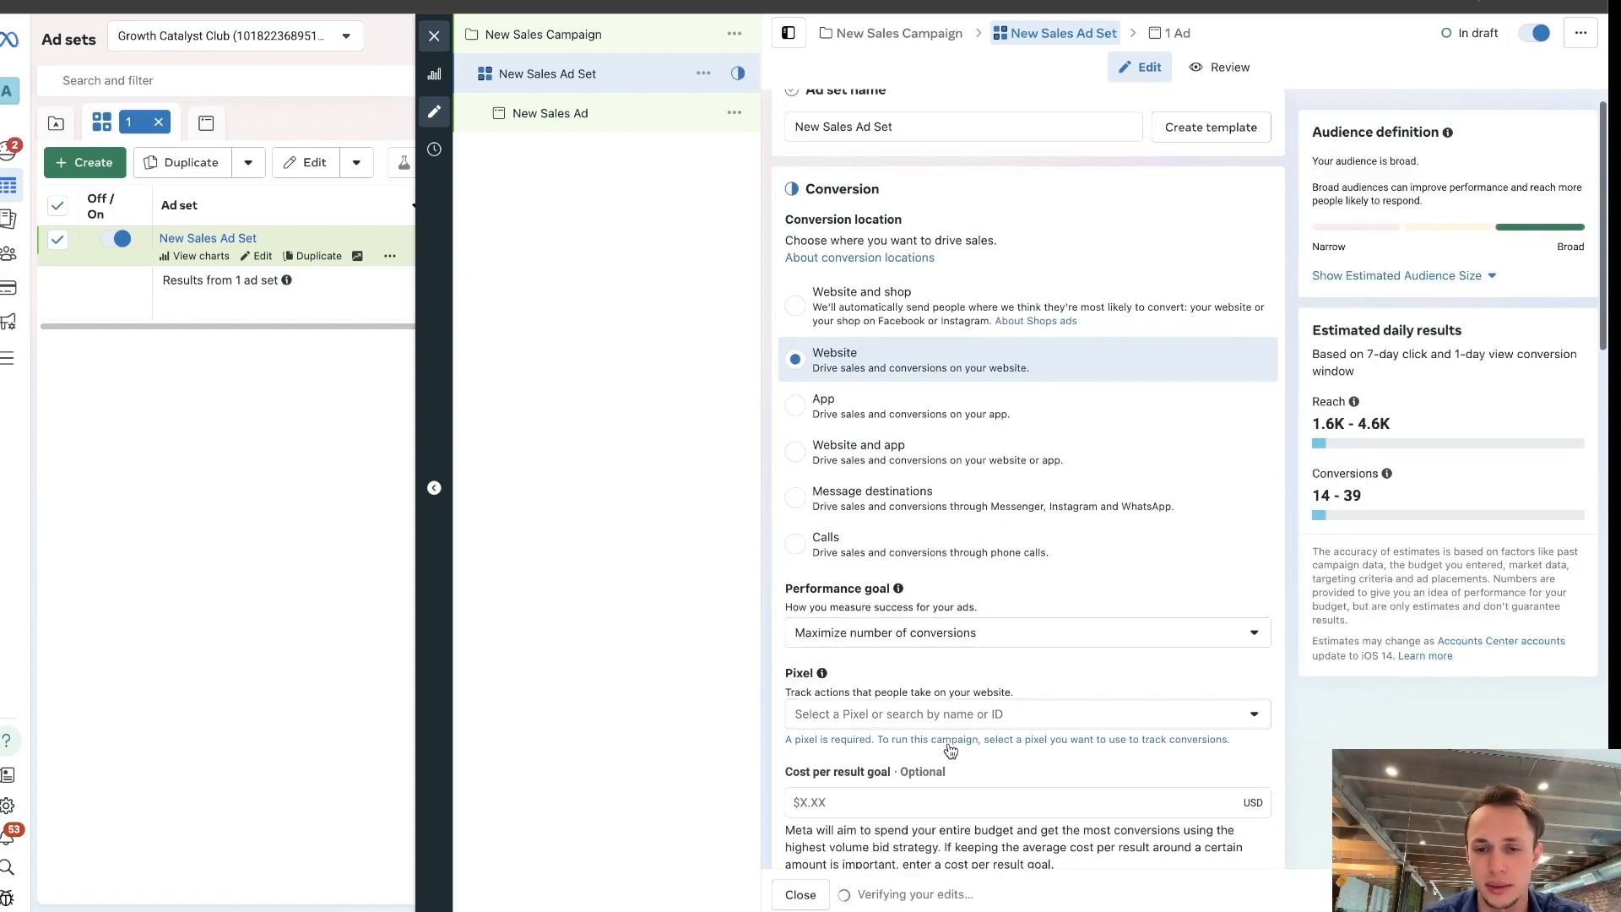
scroll(951, 750, down, 1)
click(1008, 640)
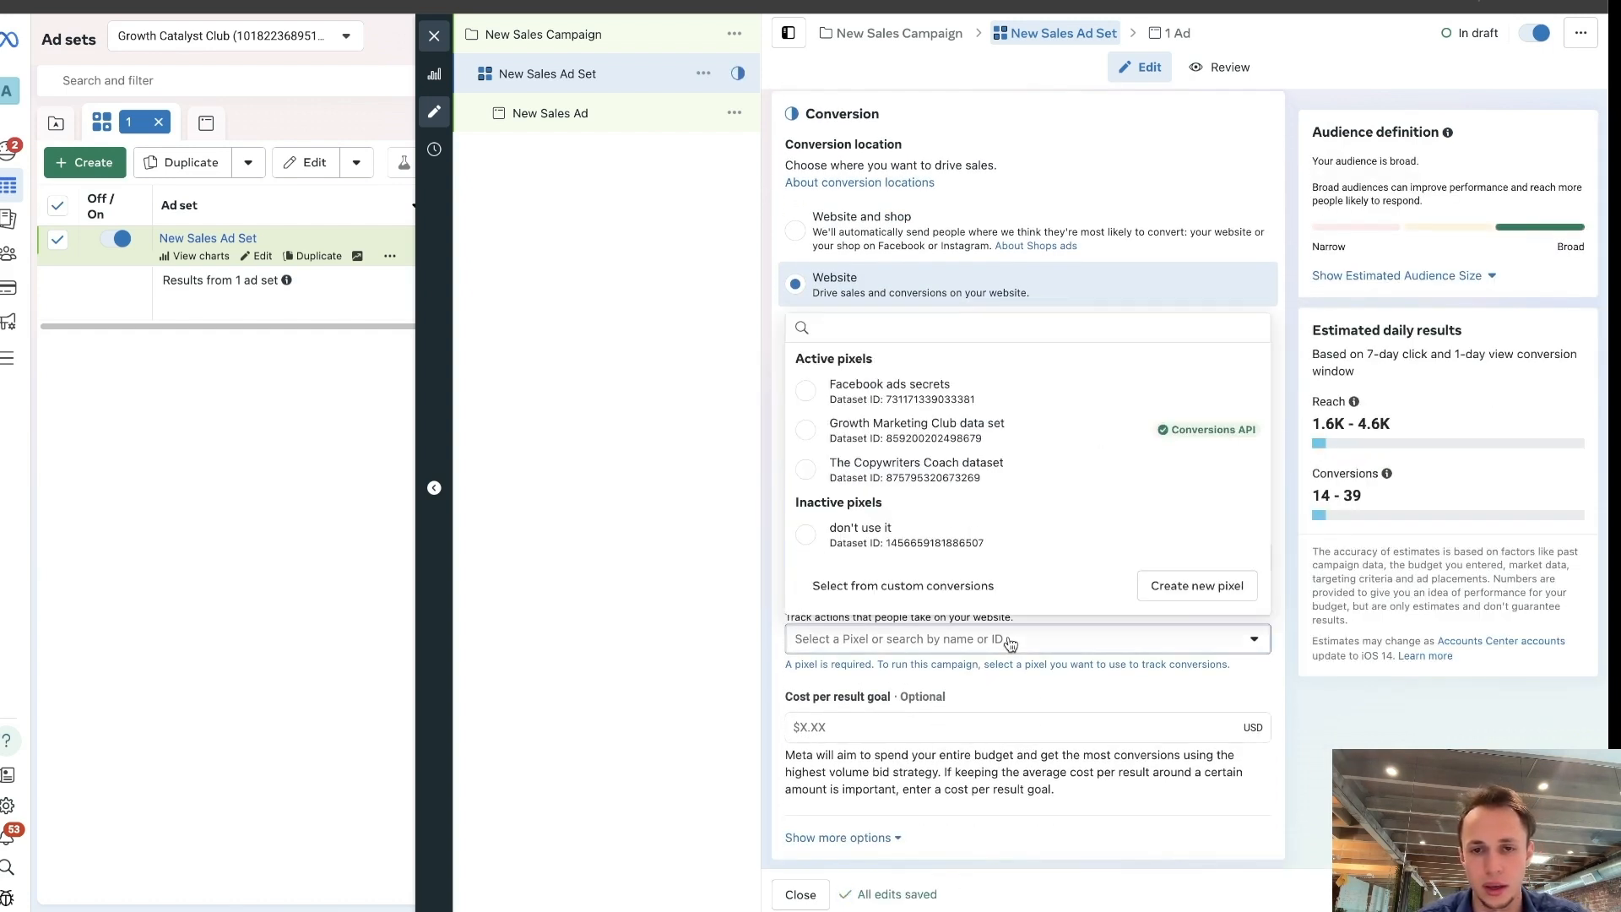
click(937, 439)
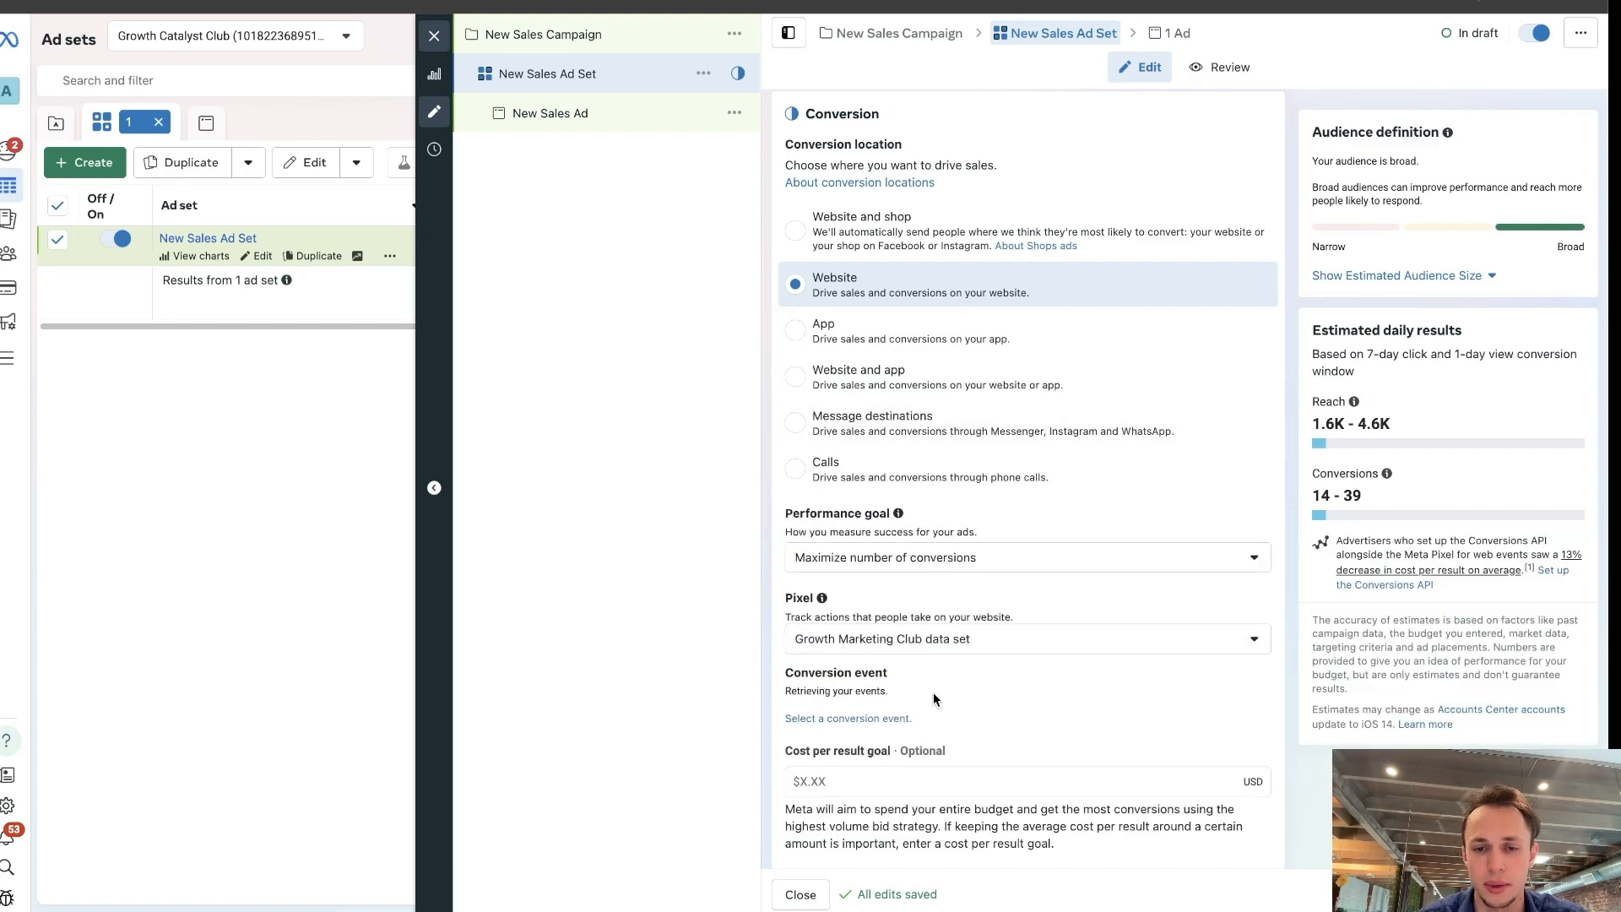
Set the ad set's conversion event to Purchase.
scroll(933, 692, down, 2)
click(911, 574)
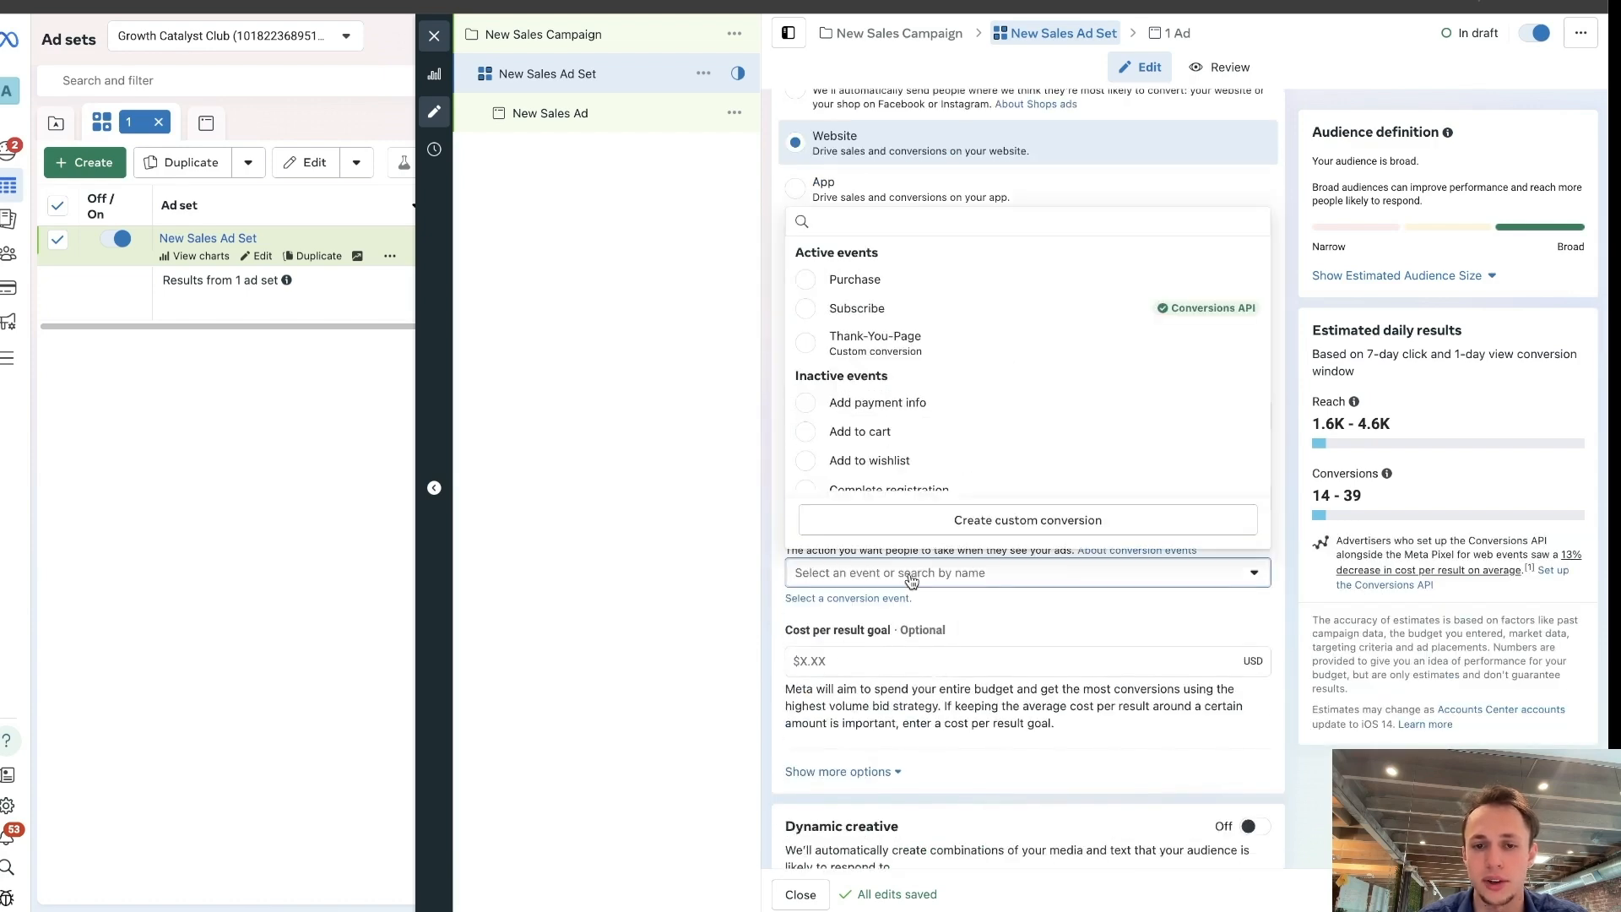
click(886, 285)
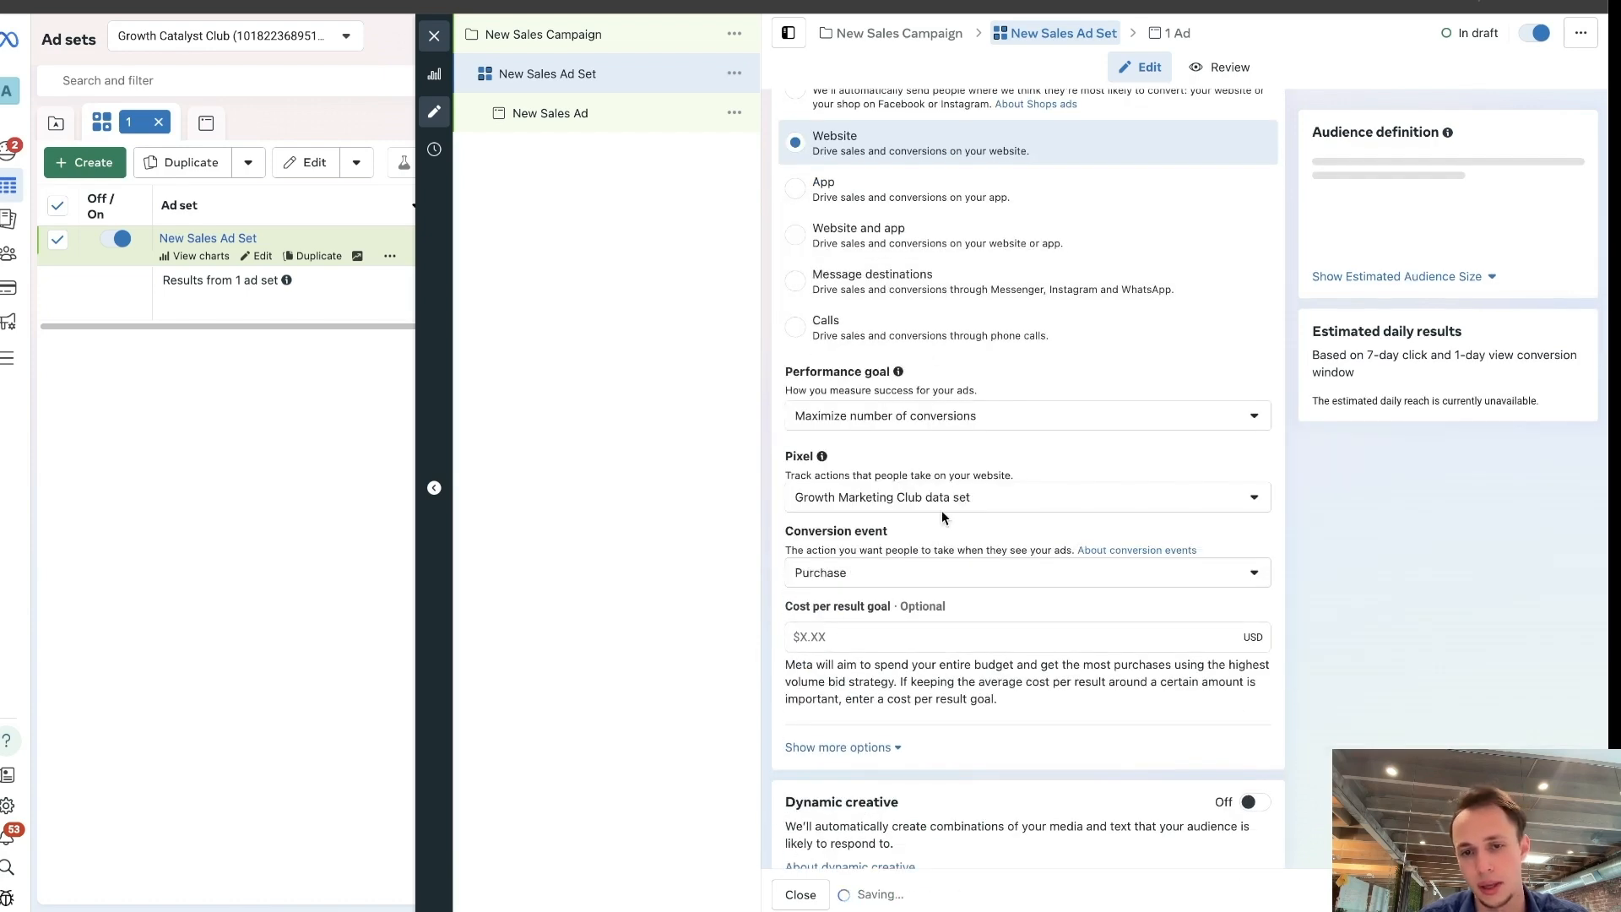
scroll(970, 515, down, 3)
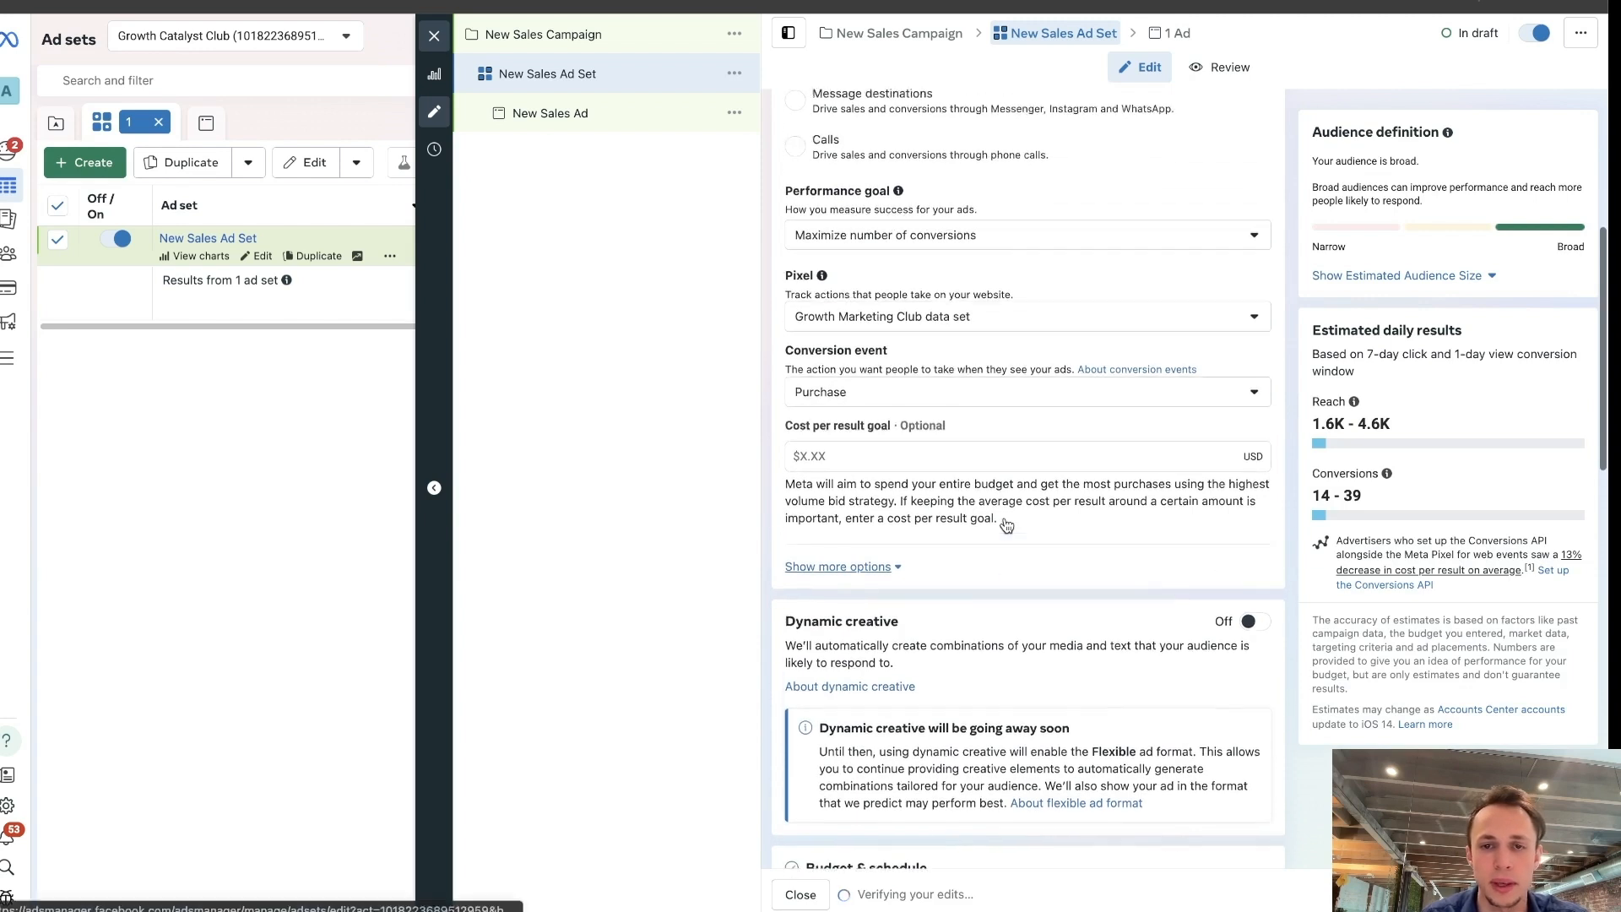
scroll(1006, 525, up, 1)
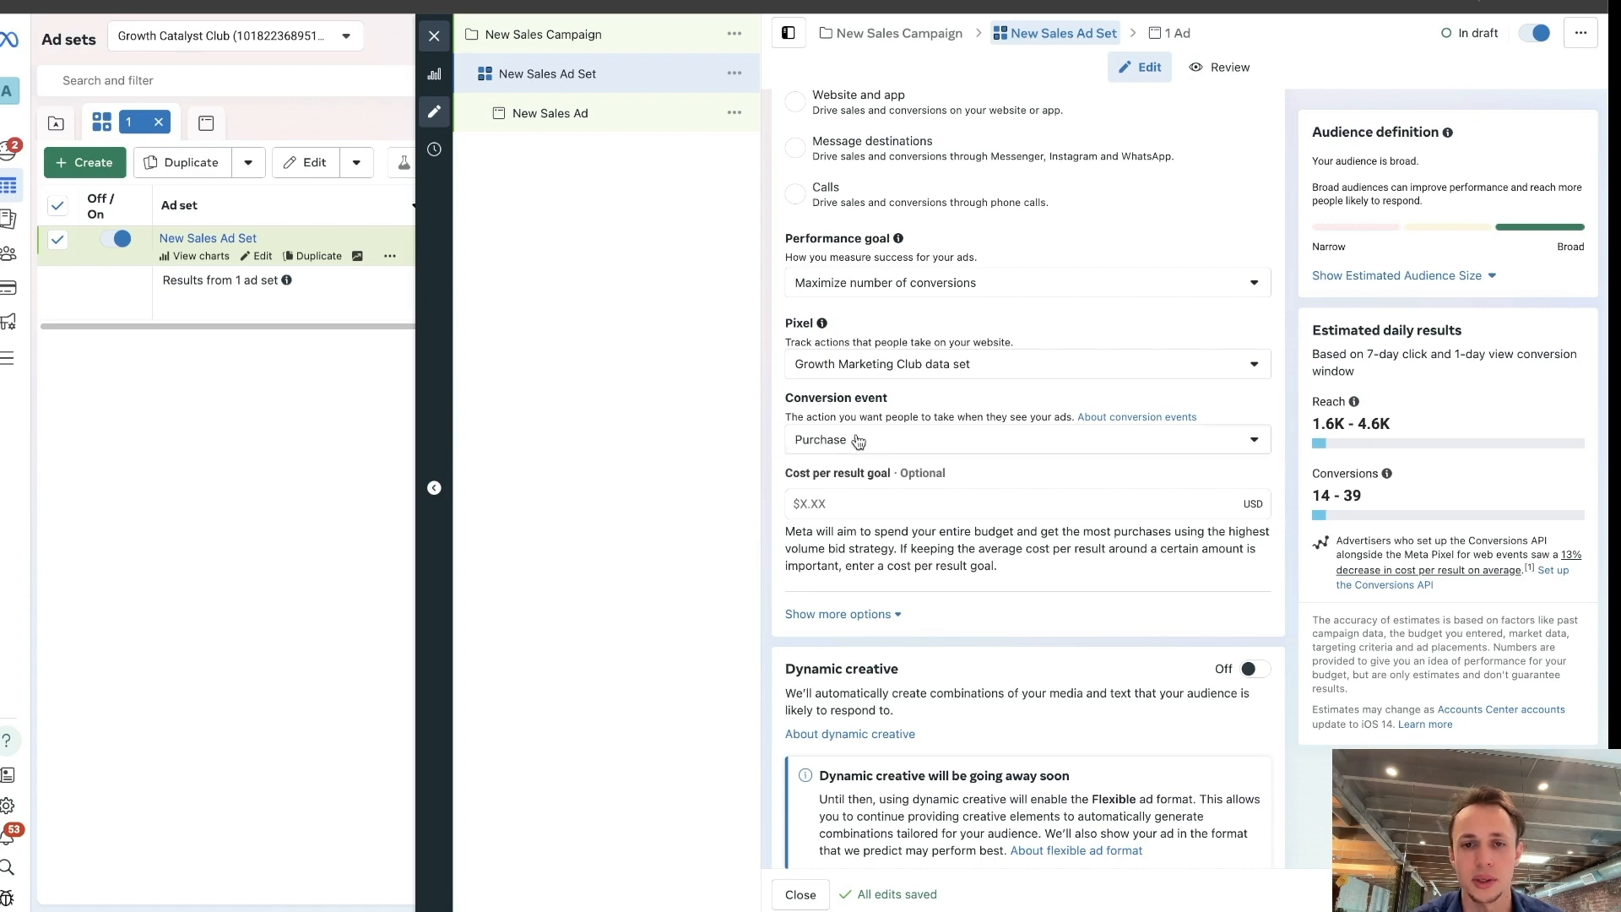
drag(767, 381, 878, 443)
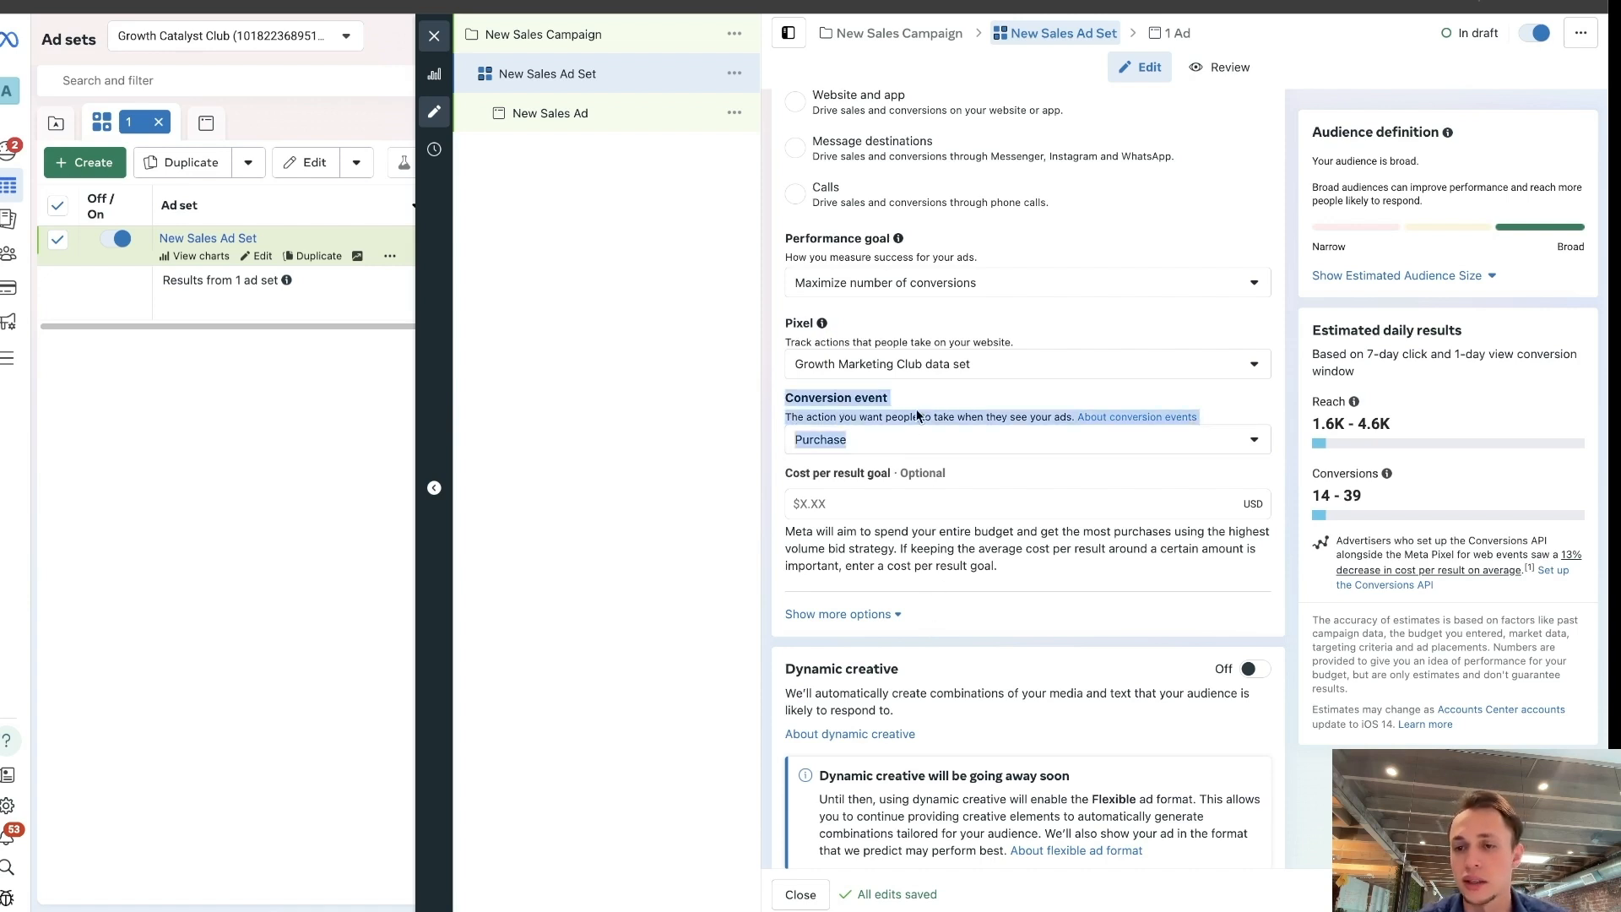
click(780, 372)
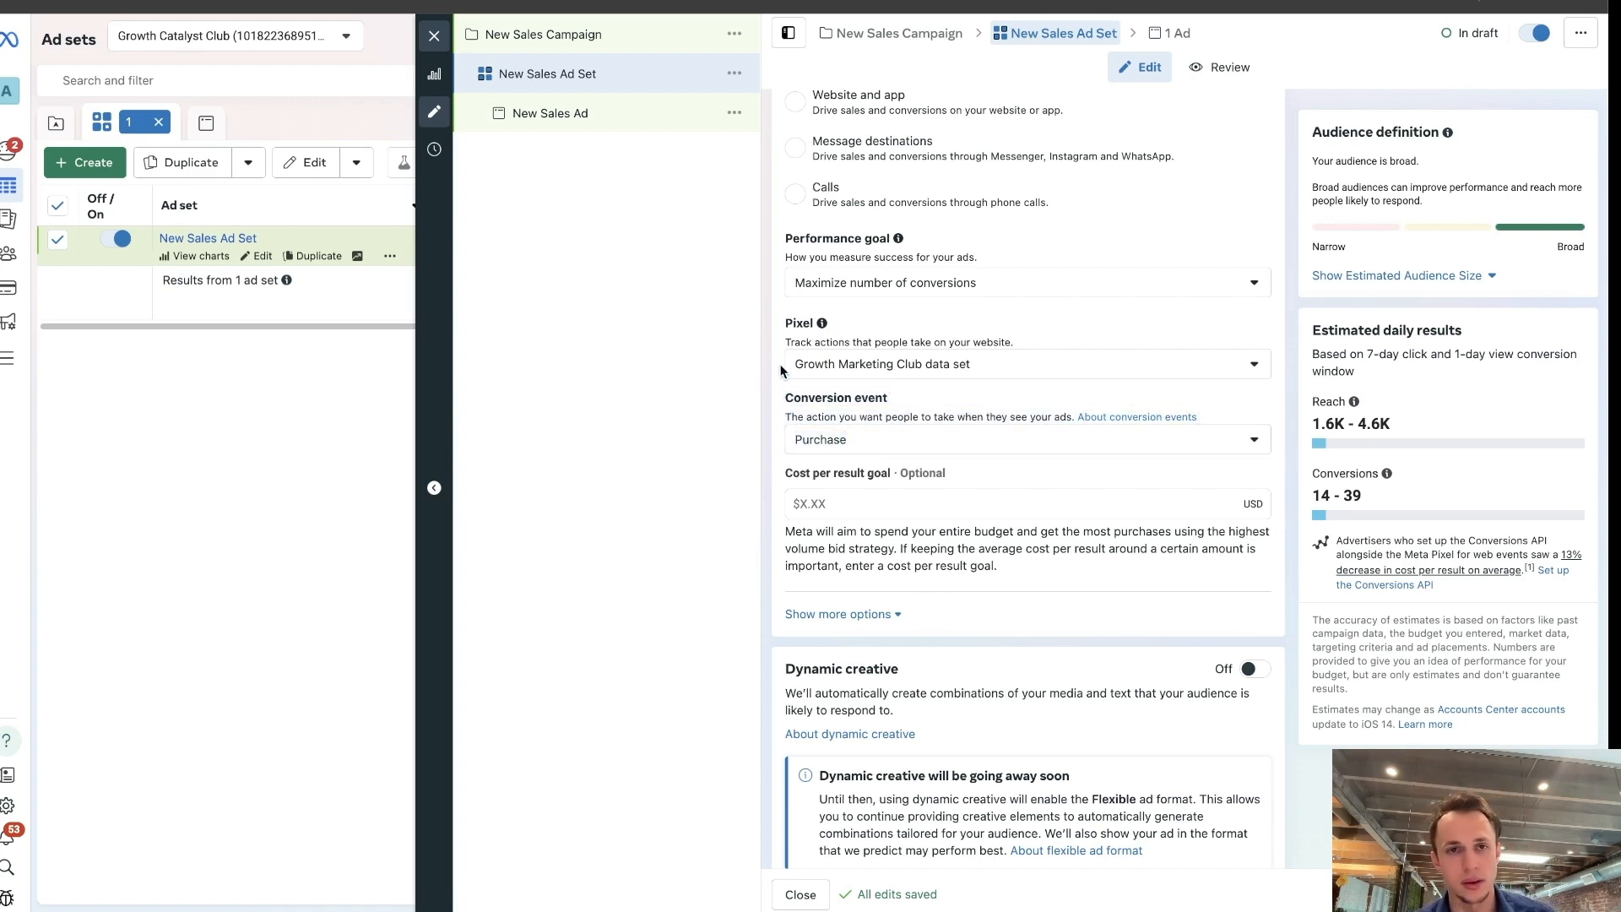